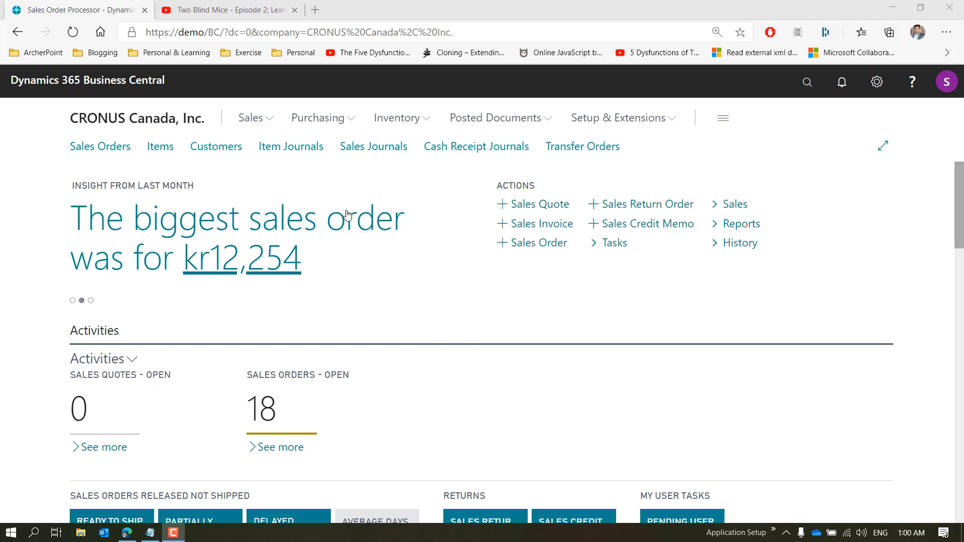
Play the BC Job Queues part of the Two Blind Mice Episode 2 video on YouTube, pause it and close the video
left_click(238, 5)
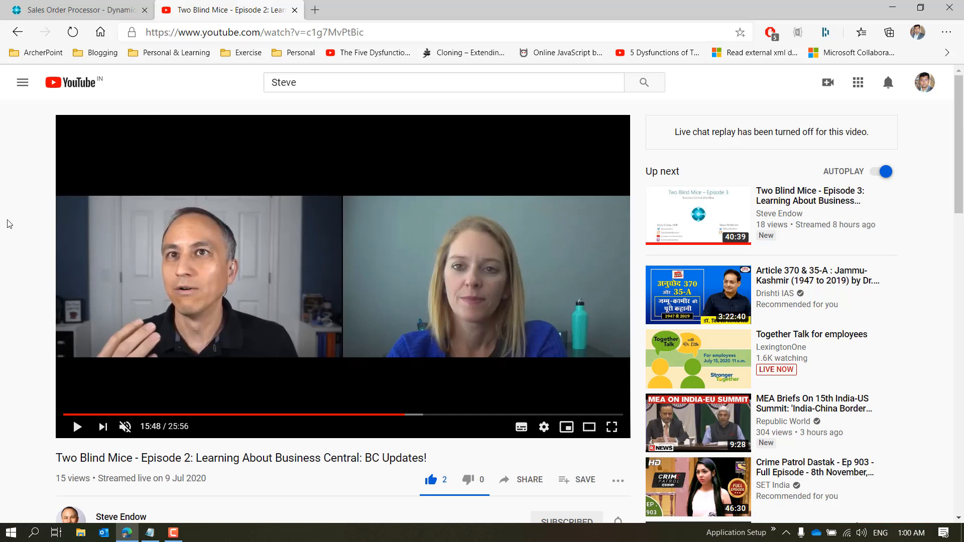
left_click(76, 427)
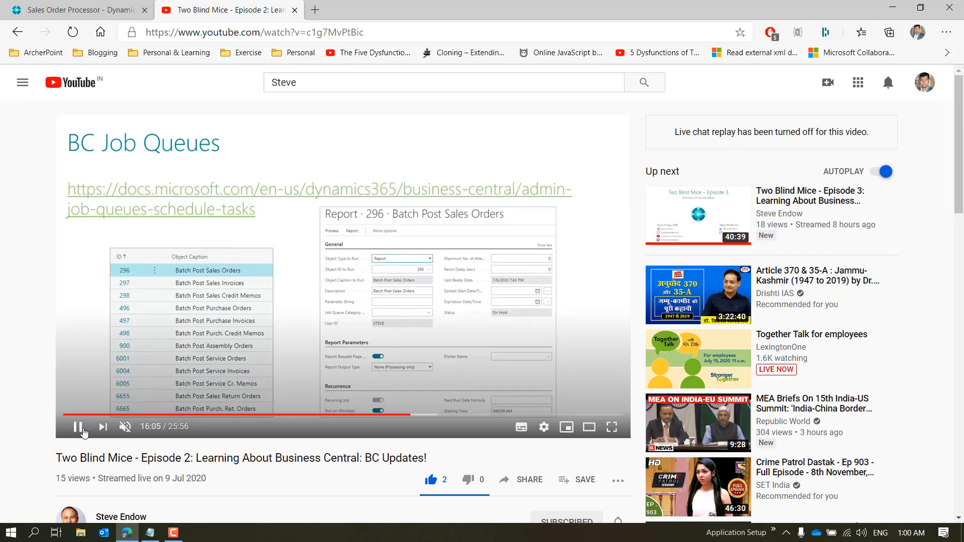
left_click(79, 429)
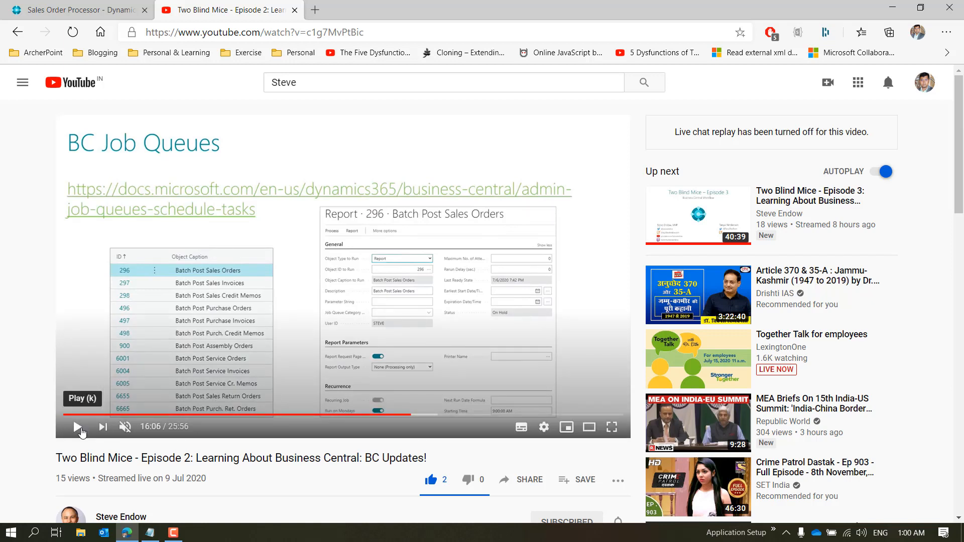
left_click(294, 10)
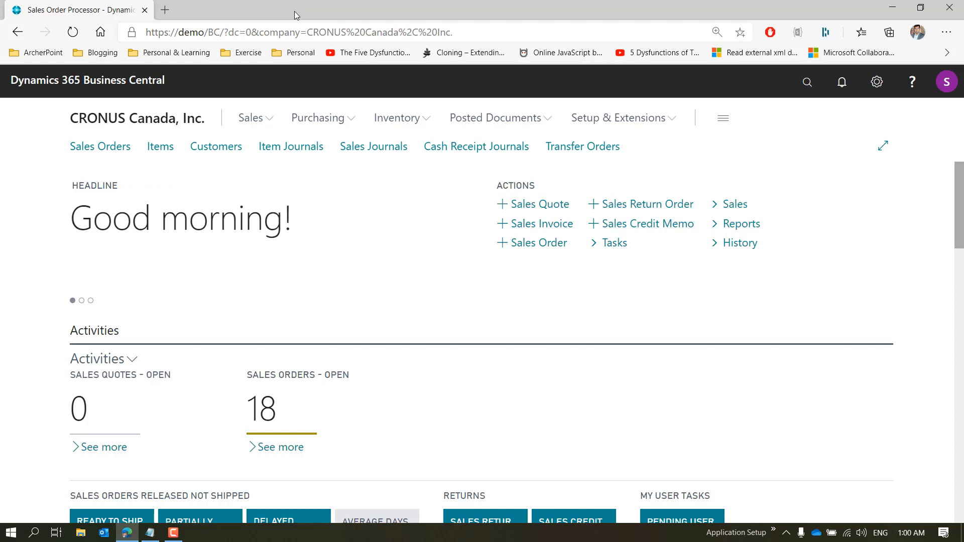
Look up the Job Queue Entries list in Business Central, review its entries and return to the home page
left_click(801, 93)
type("job queue")
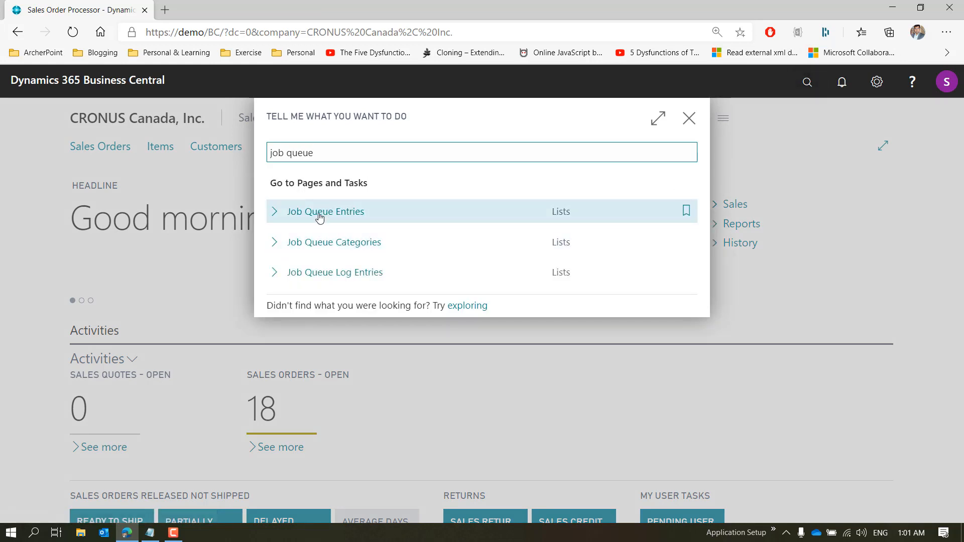
left_click(320, 214)
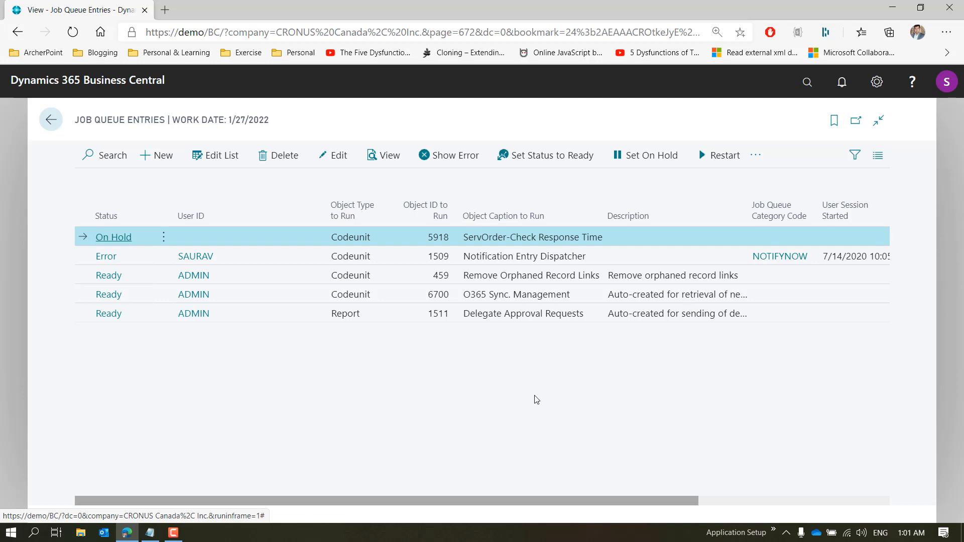
key("Escape")
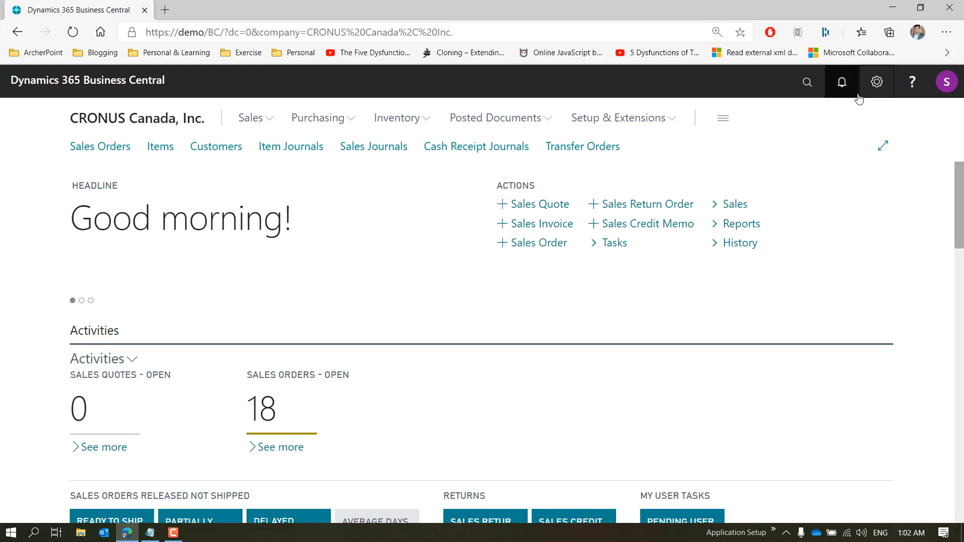
Find and open the Inventory Setup page
left_click(807, 81)
type("invetory")
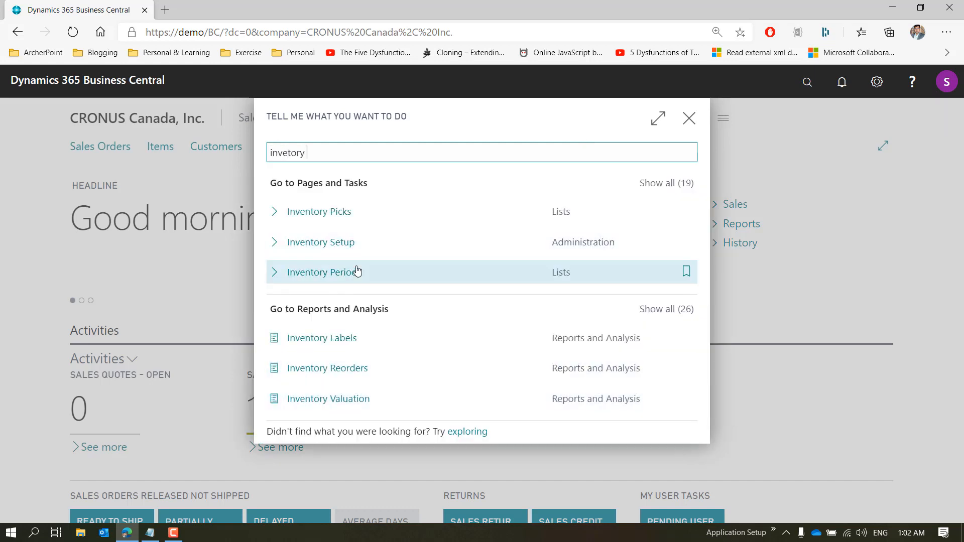
type(" set")
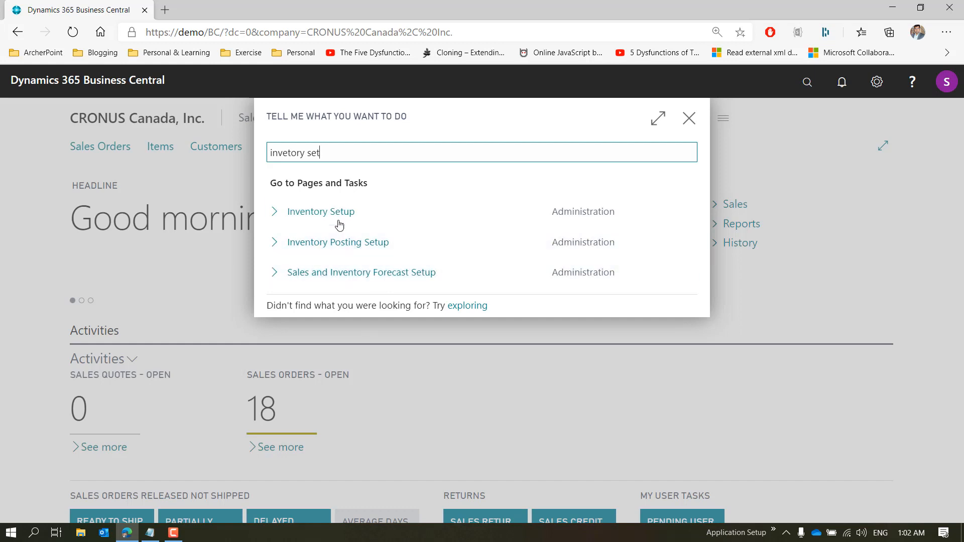
left_click(340, 214)
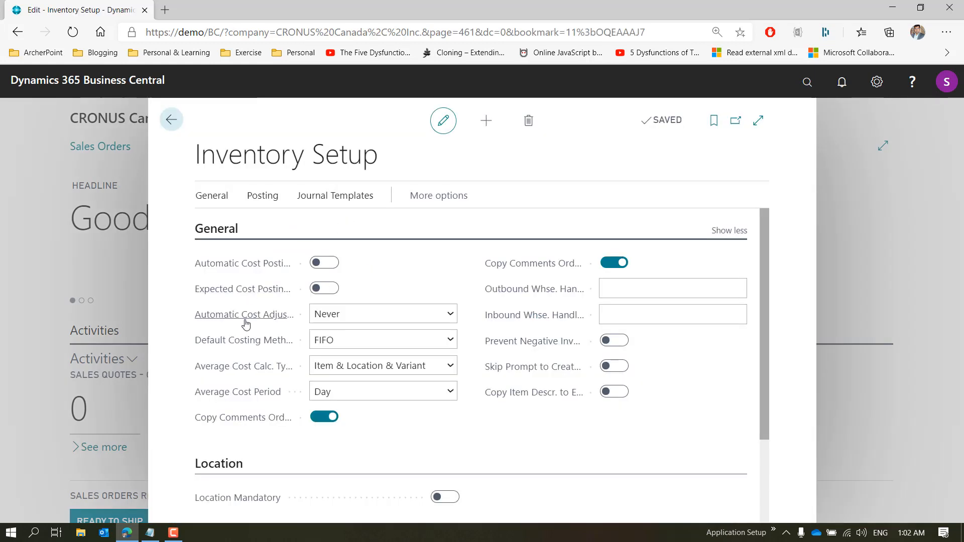
Review the interval options for Automatic Cost Adjustment, choose Never and leave Inventory Setup
mouse_move(246, 324)
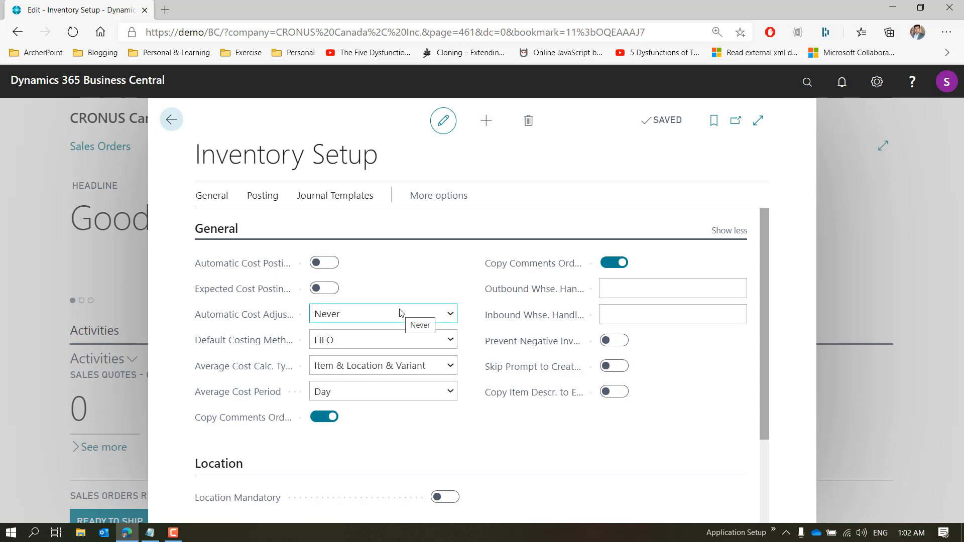
mouse_move(254, 269)
left_click(329, 321)
left_click(329, 321)
left_click(329, 321)
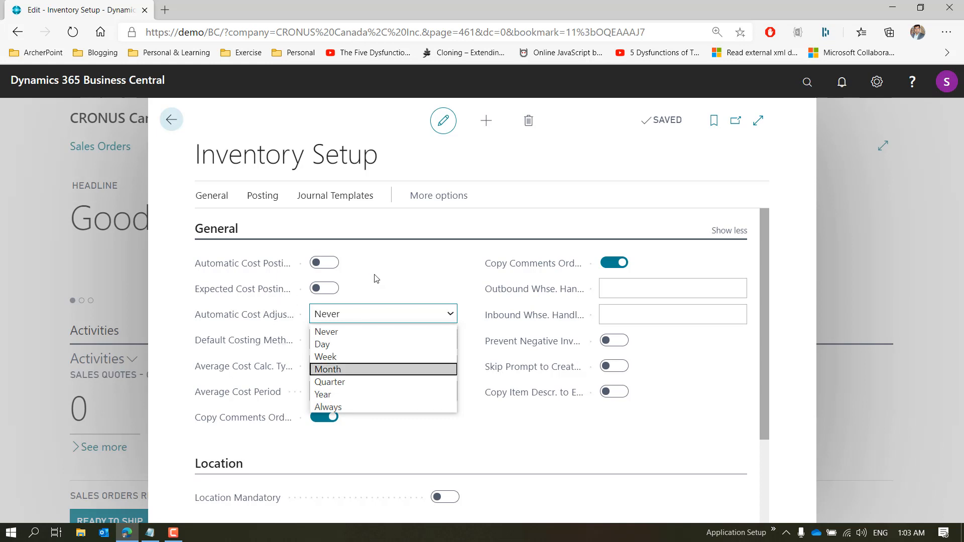
left_click(352, 334)
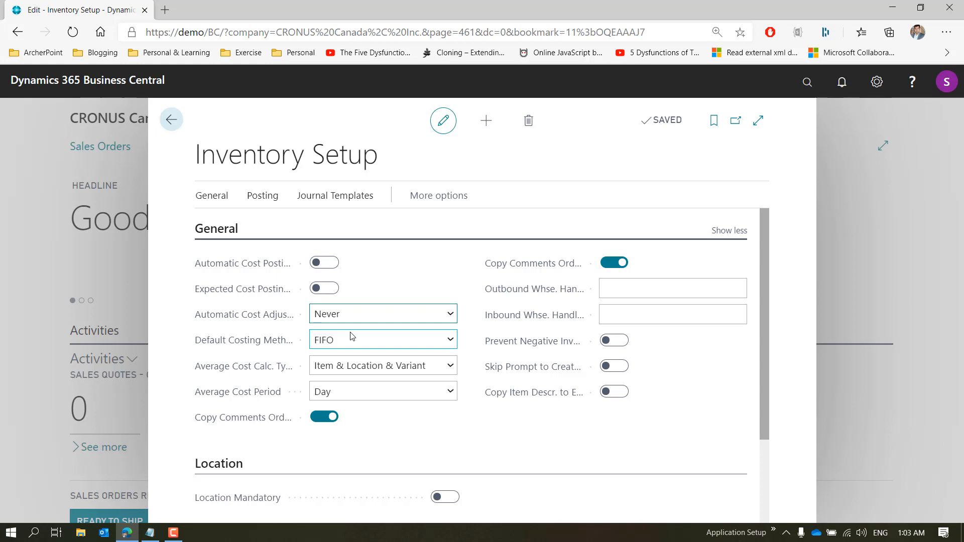
key("Escape")
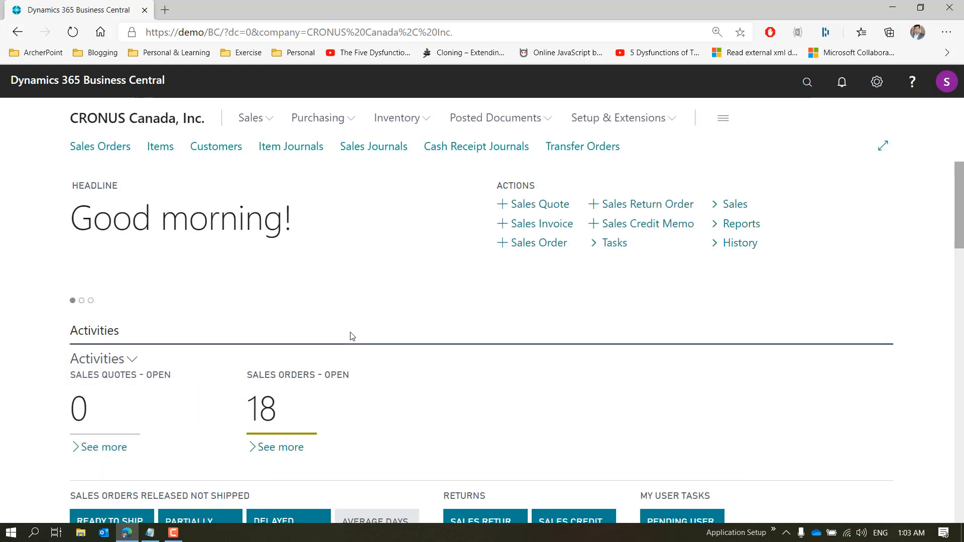
Open the Items list and examine which items are marked in the Cost is Adjusted column
left_click(806, 84)
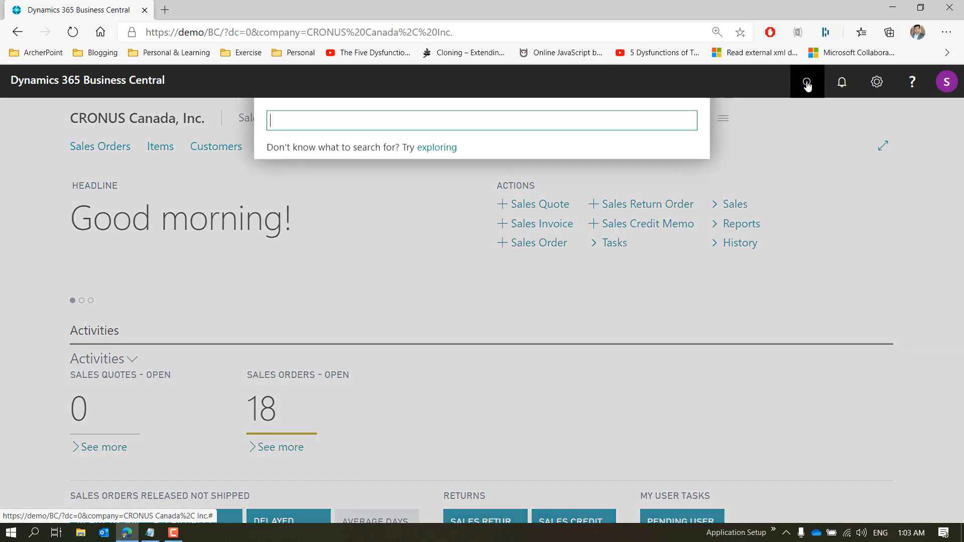
type("Item")
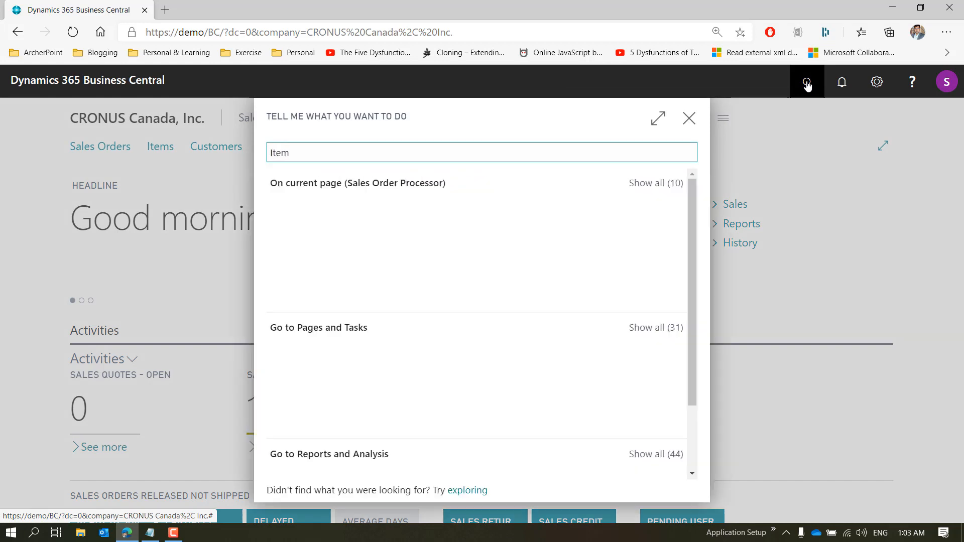
left_click(329, 364)
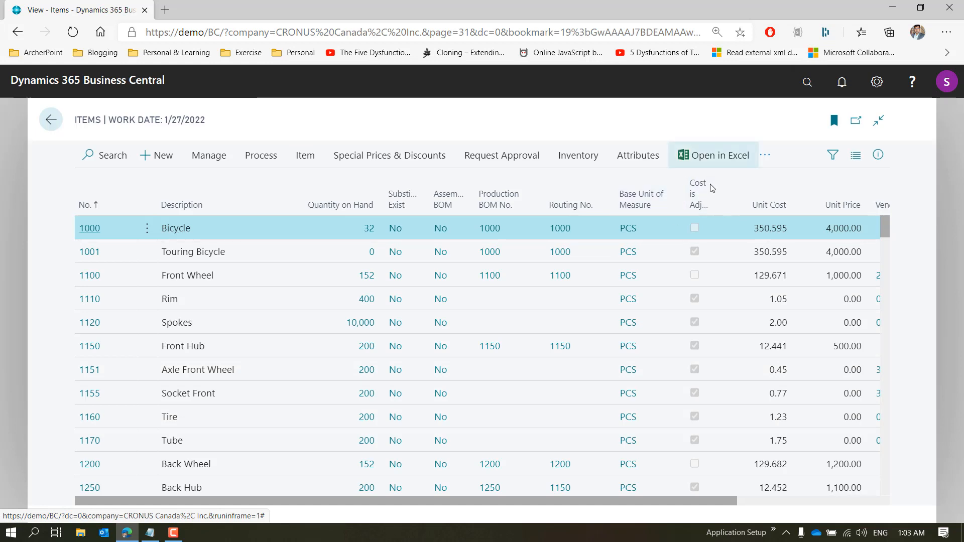
mouse_move(696, 211)
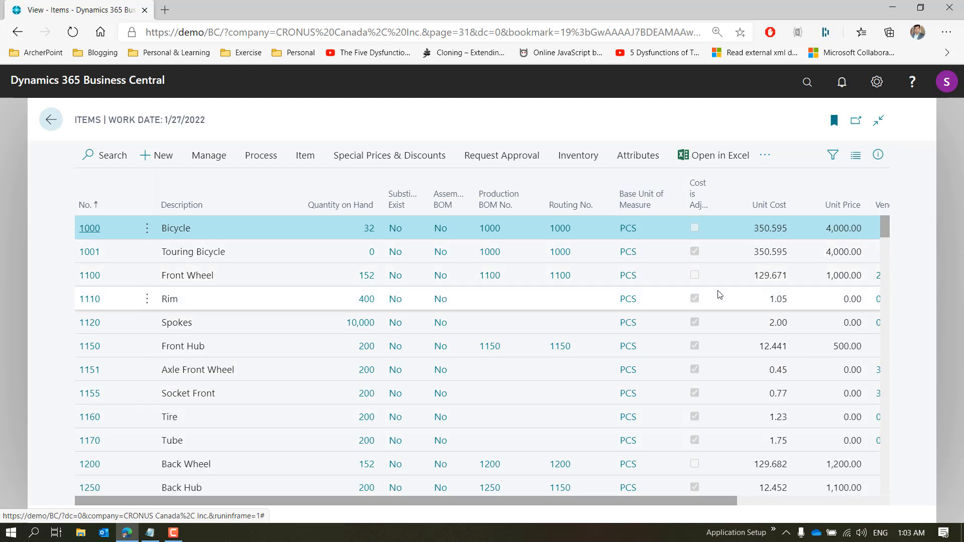
left_click_drag(884, 222, 886, 240)
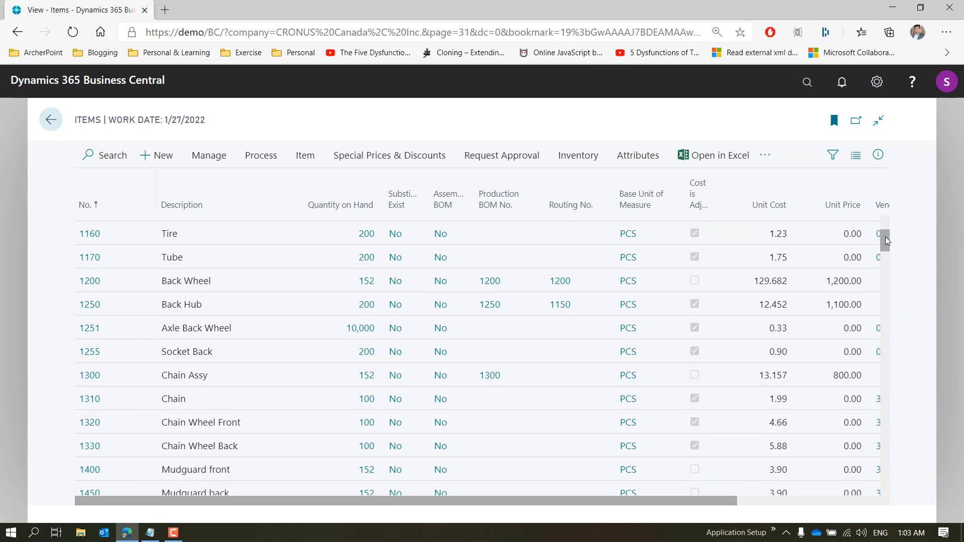
mouse_move(884, 236)
left_mouse_down()
mouse_move(896, 266)
mouse_move(888, 228)
left_mouse_up()
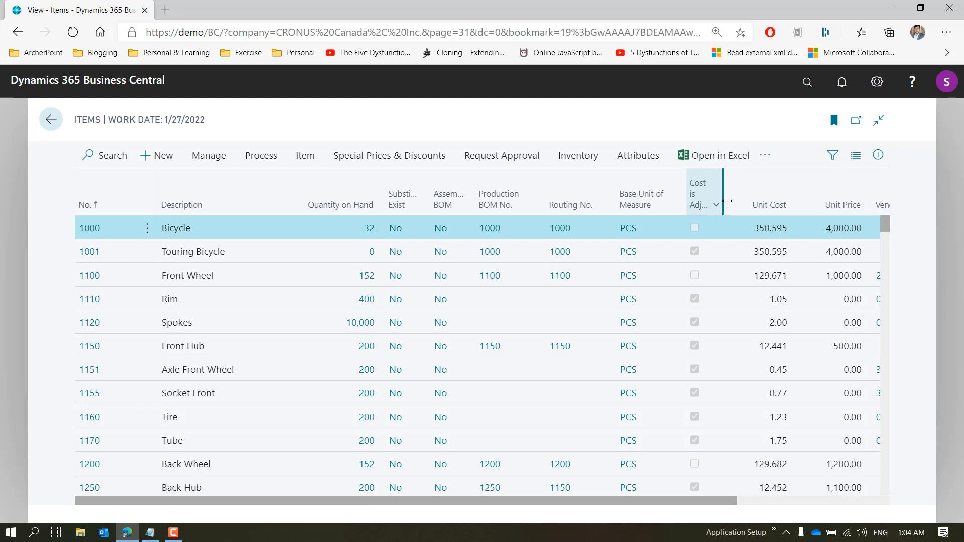
Open the Job Queue Entries list and create a new job queue entry
left_click(808, 83)
type("job queue")
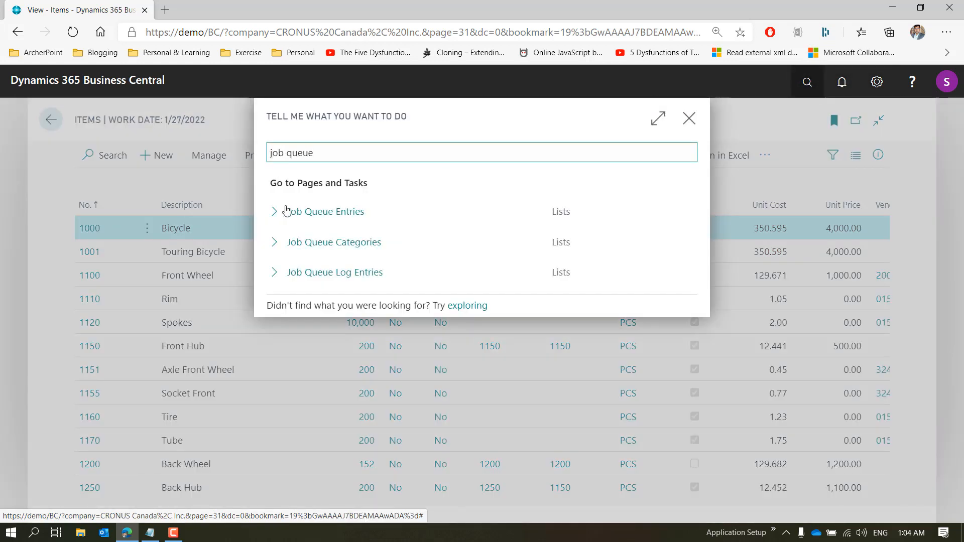
left_click(338, 212)
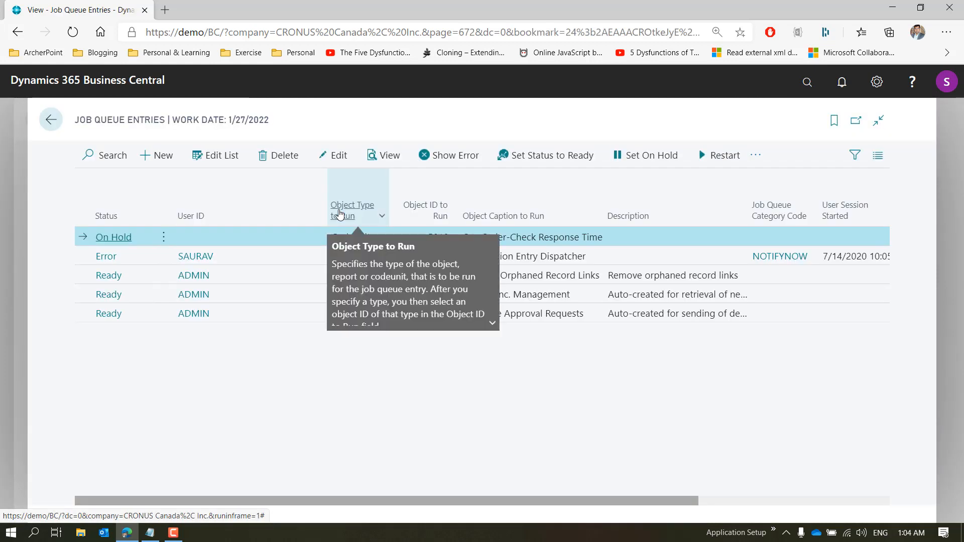
left_click(149, 156)
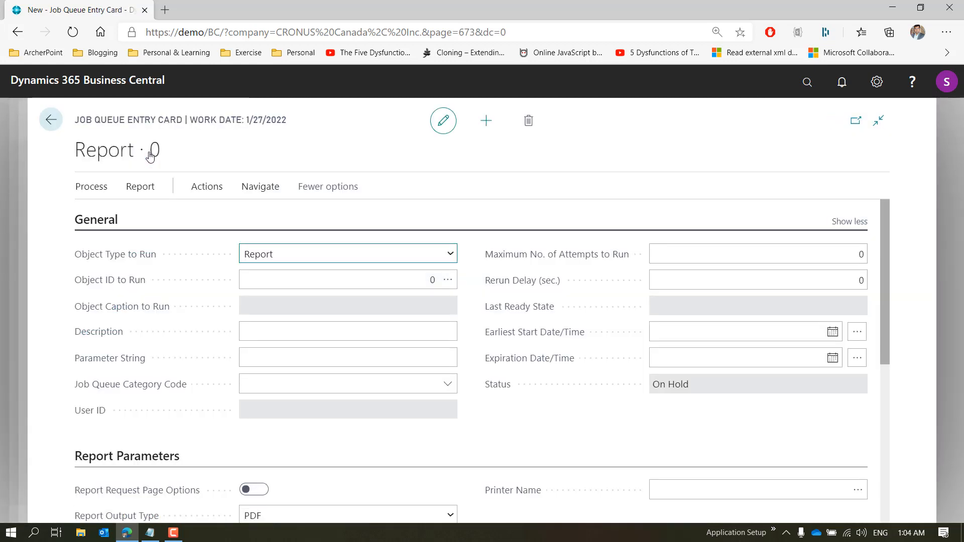
Set the new entry's Object Type to Run to Report and its Object ID to Run to 795
left_click(277, 258)
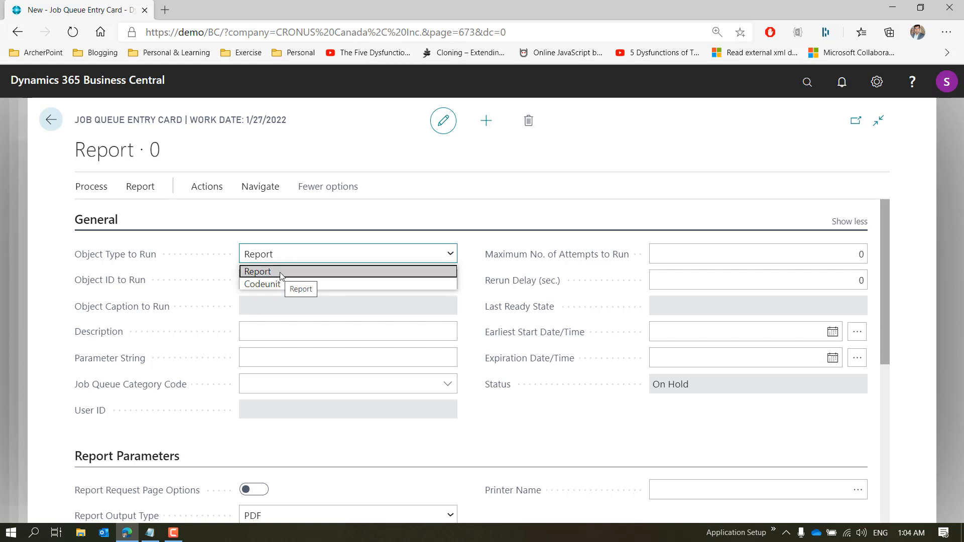
left_click(280, 272)
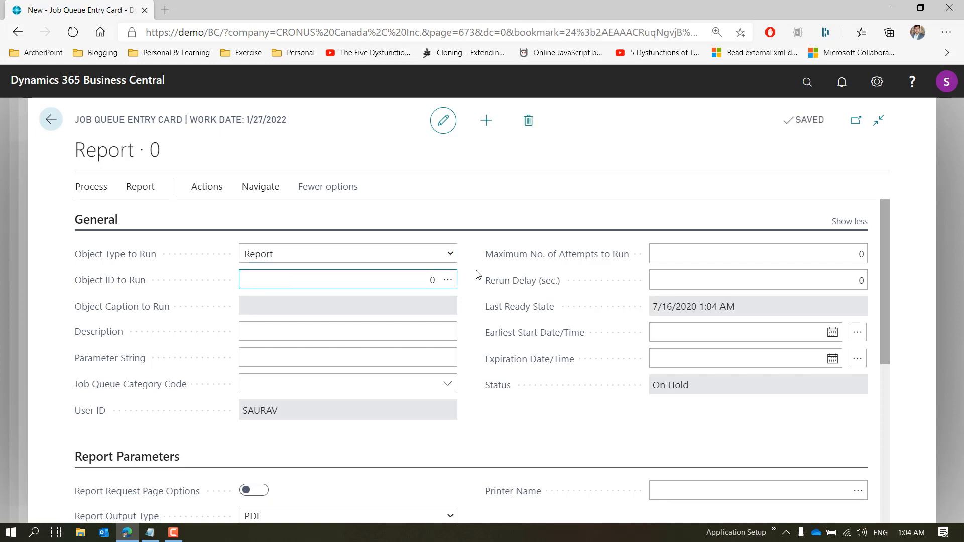
key("Tab")
type("795")
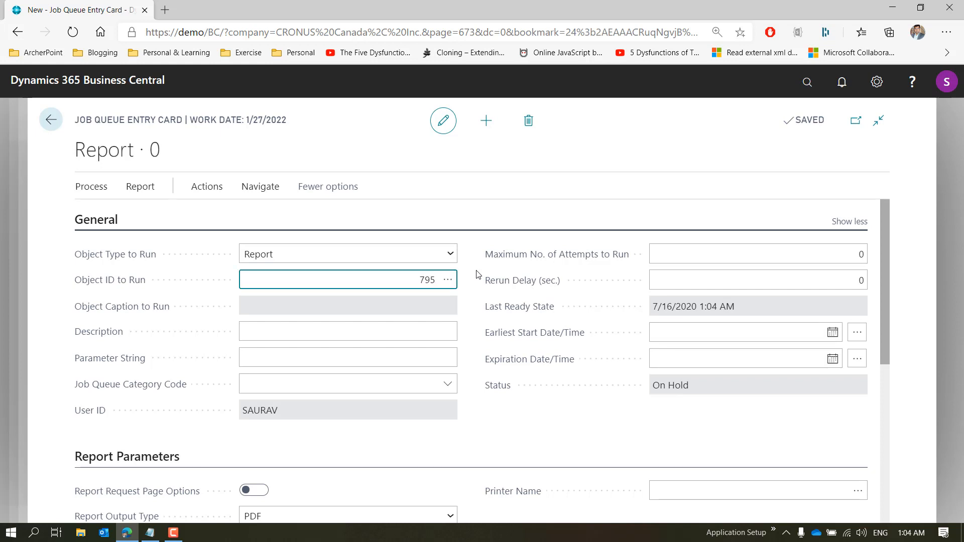
key("Tab")
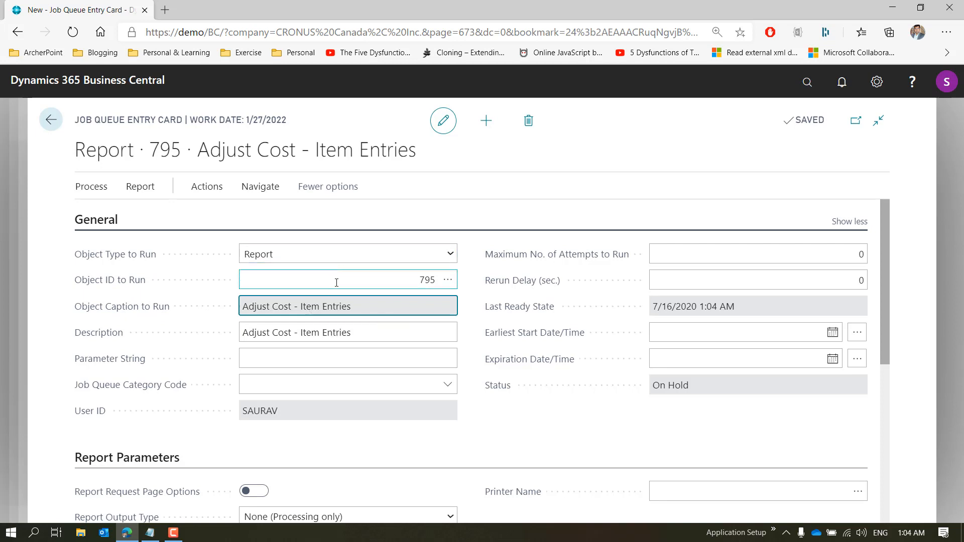
Review the entry's Description, Parameter String and available Job Queue Category Codes, leaving the category blank
left_click(320, 332)
left_click(320, 333)
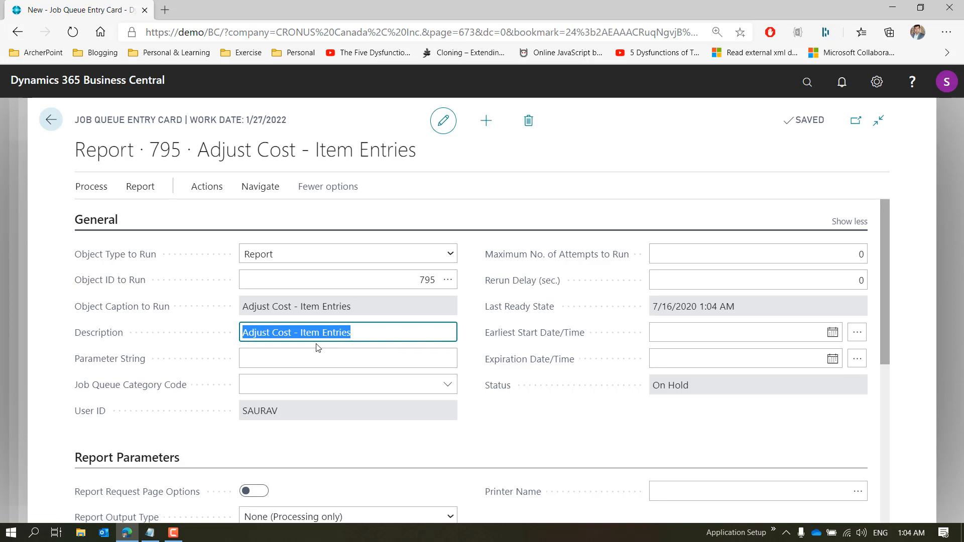
left_click(318, 350)
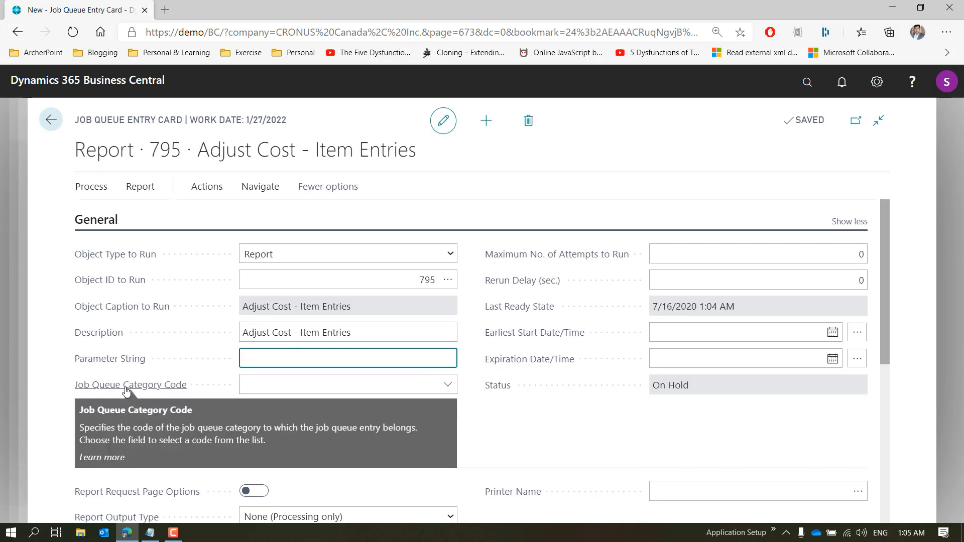
left_click(444, 383)
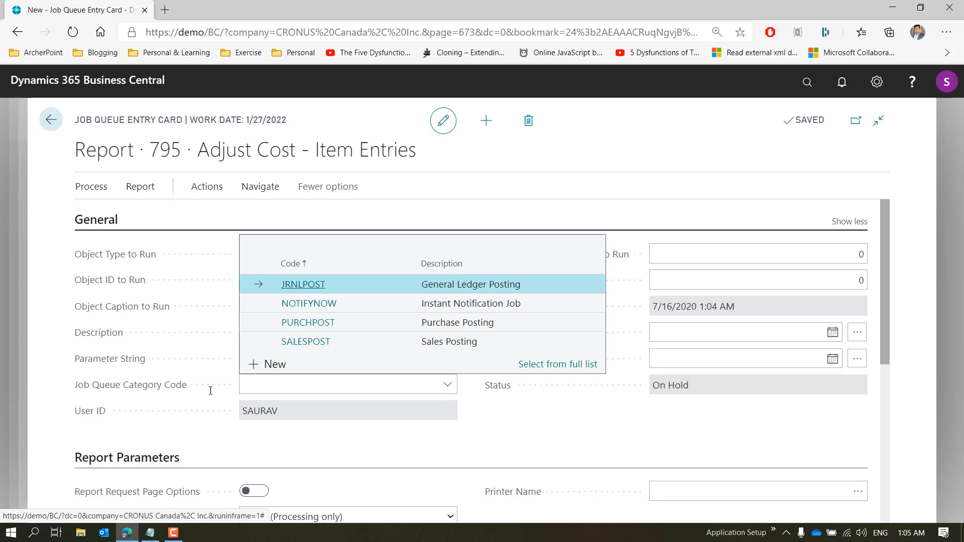
left_click(332, 439)
Examine the User ID, Maximum No. of Attempts, Rerun Delay and Last Ready State fields, then the Report Parameters section
mouse_move(88, 411)
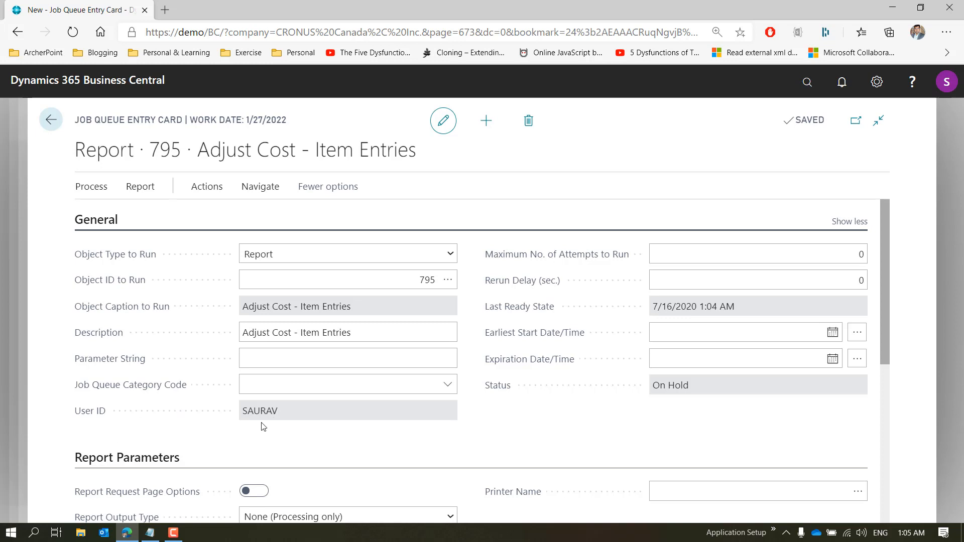
mouse_move(574, 258)
mouse_move(546, 302)
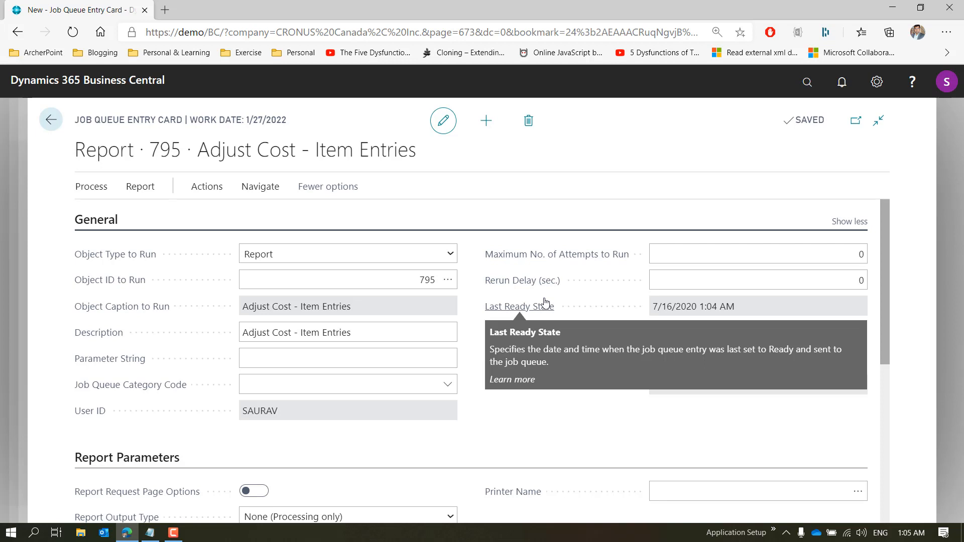
left_click(673, 254)
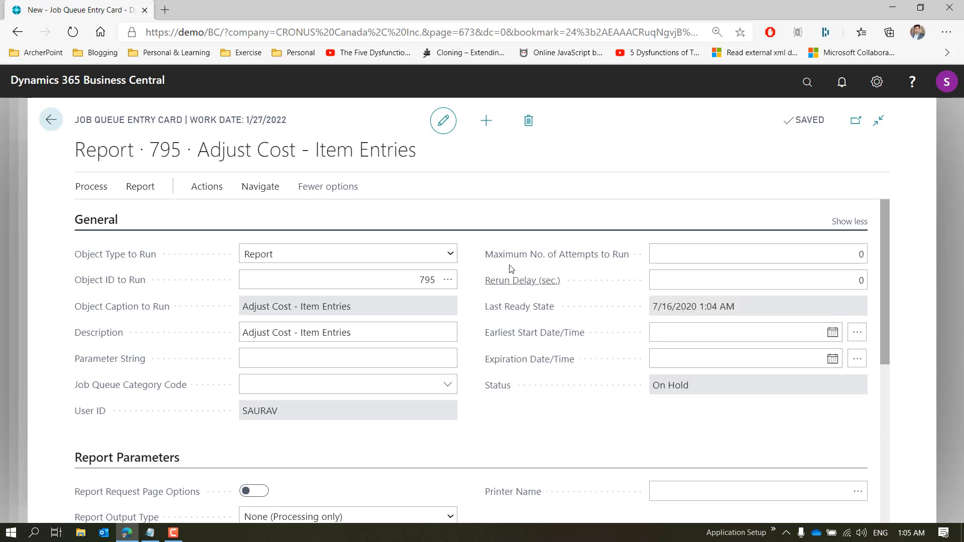
left_click(693, 258)
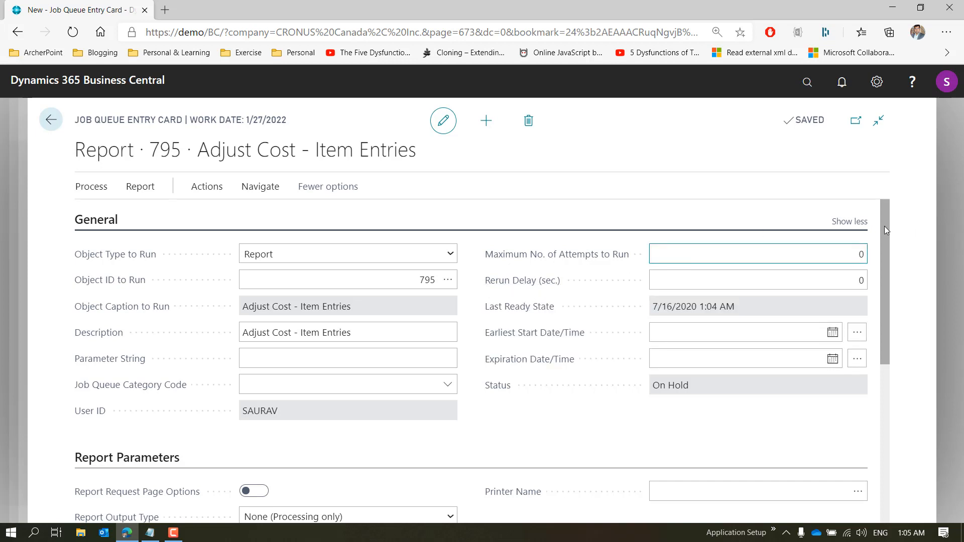
left_click_drag(883, 226, 888, 252)
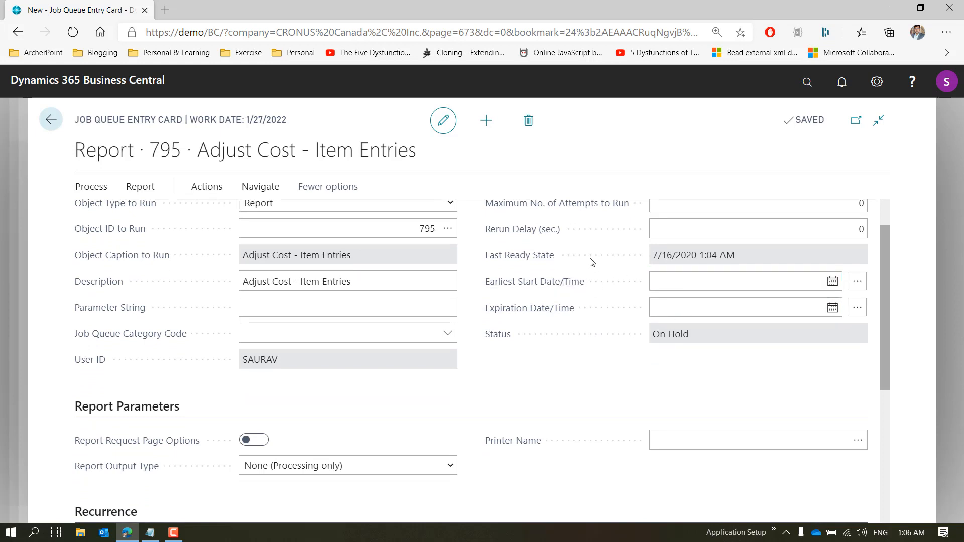
Examine the Last Ready State and Expiration Date/Time fields, and collapse the General section
left_click(749, 254)
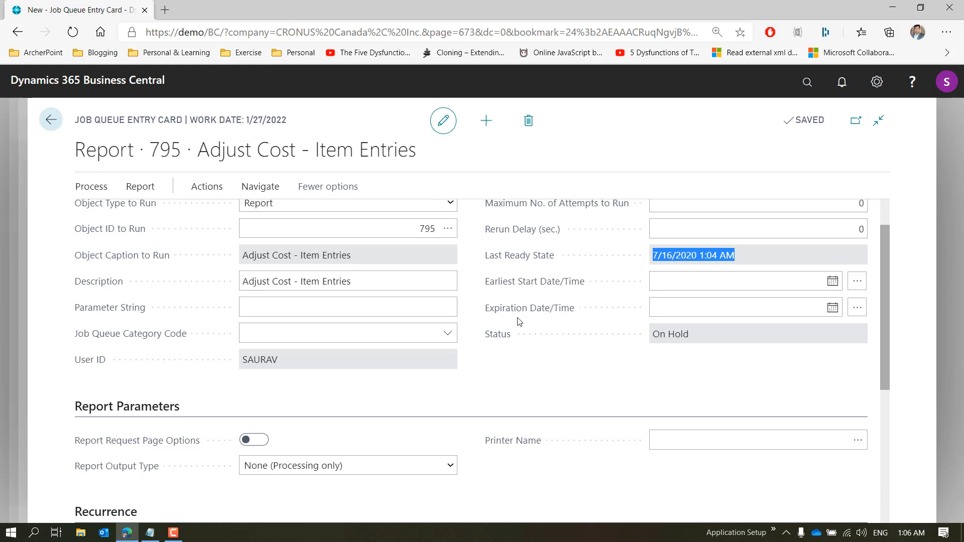
left_click(548, 311)
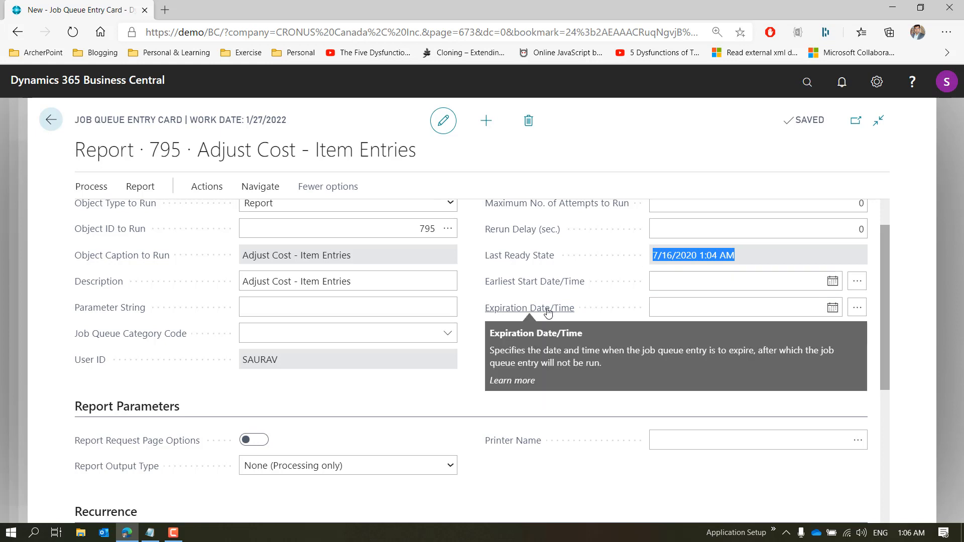
left_click_drag(885, 261, 885, 240)
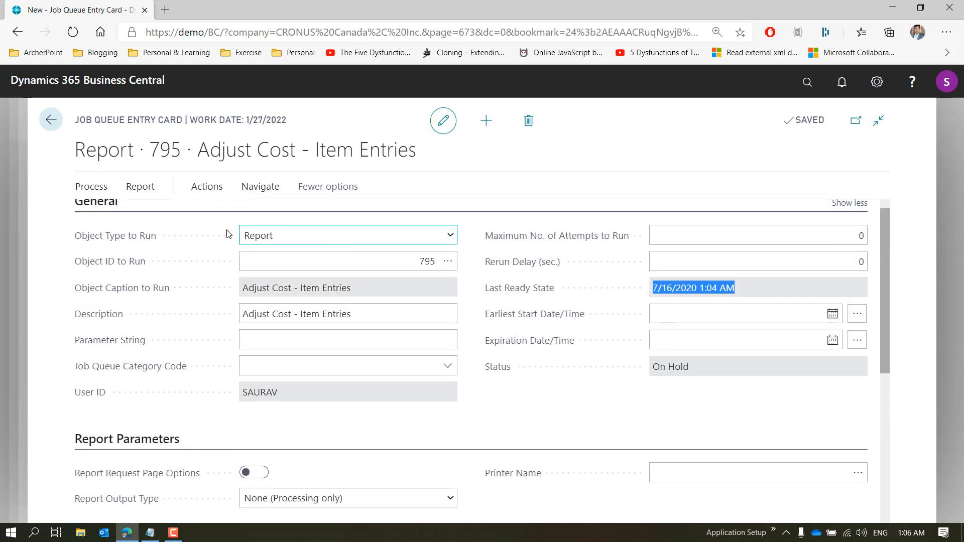
left_click(107, 202)
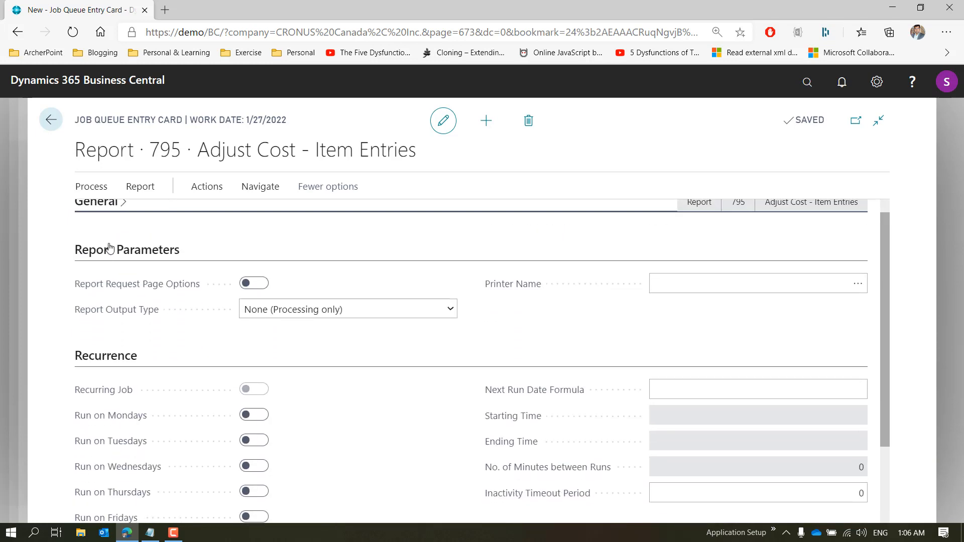
Review the report request page options and the Item No. Filter list, leaving Report Request Page Options switched off
left_click(260, 283)
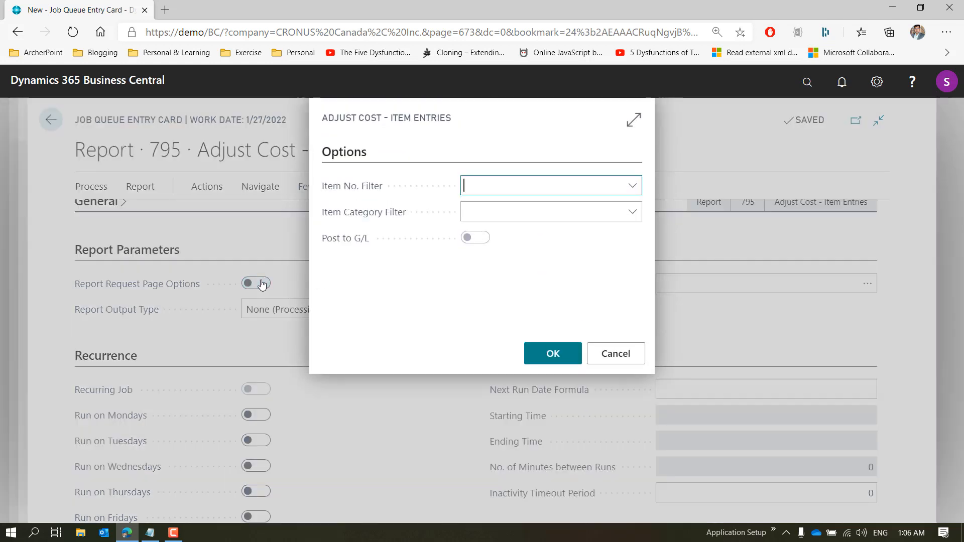
left_click(616, 353)
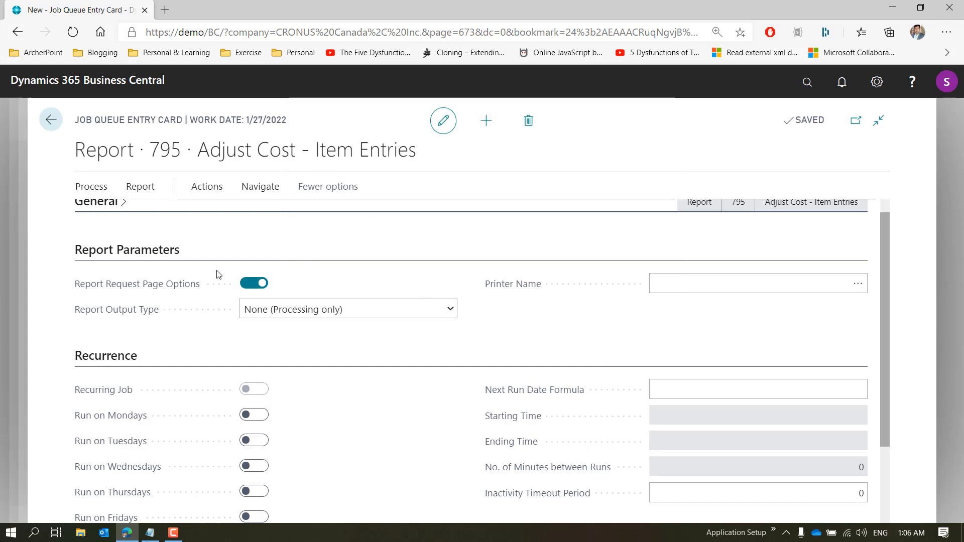
left_click(245, 284)
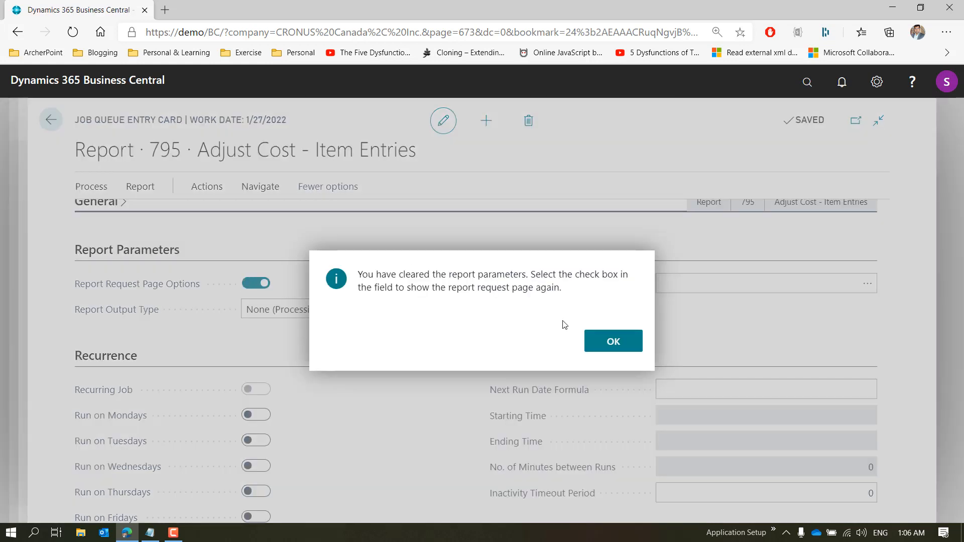
left_click(611, 339)
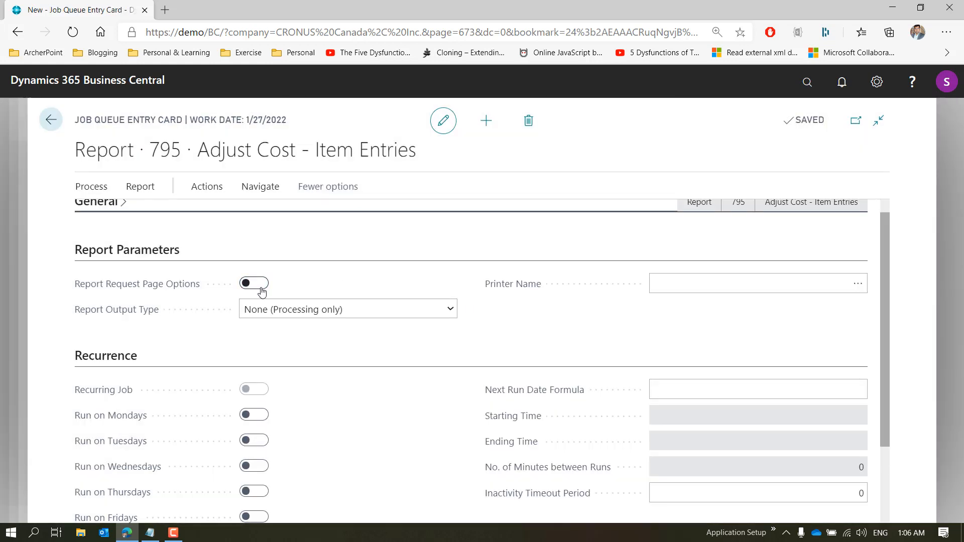
left_click(262, 289)
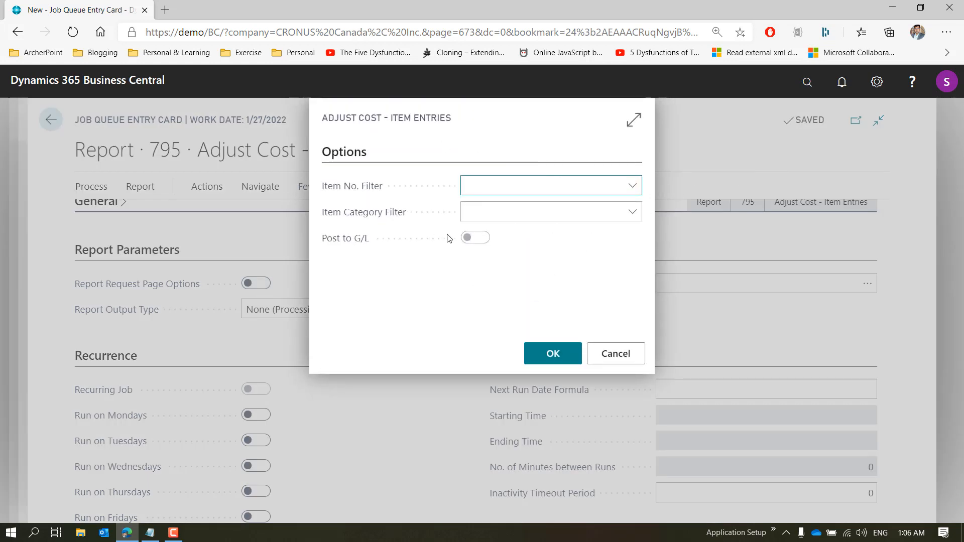
left_click(632, 185)
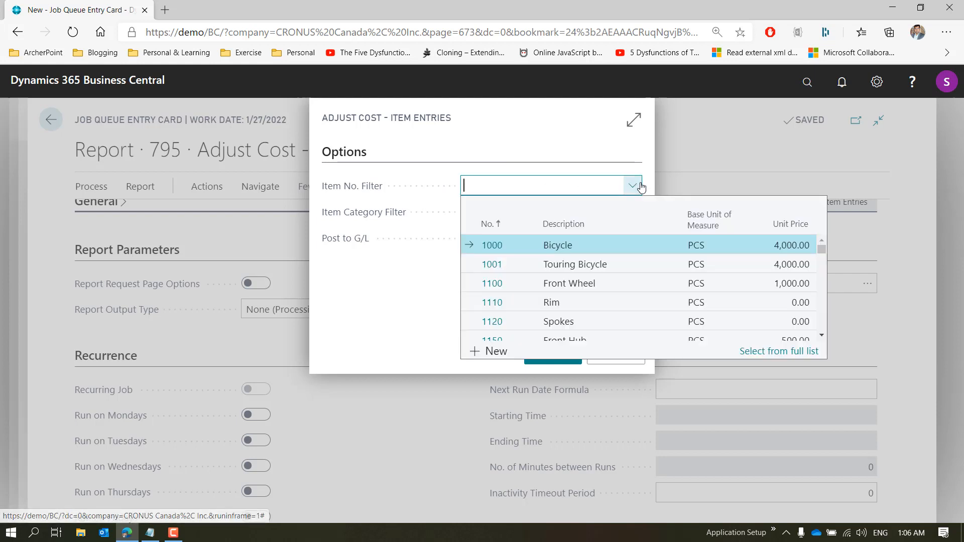
key("Escape")
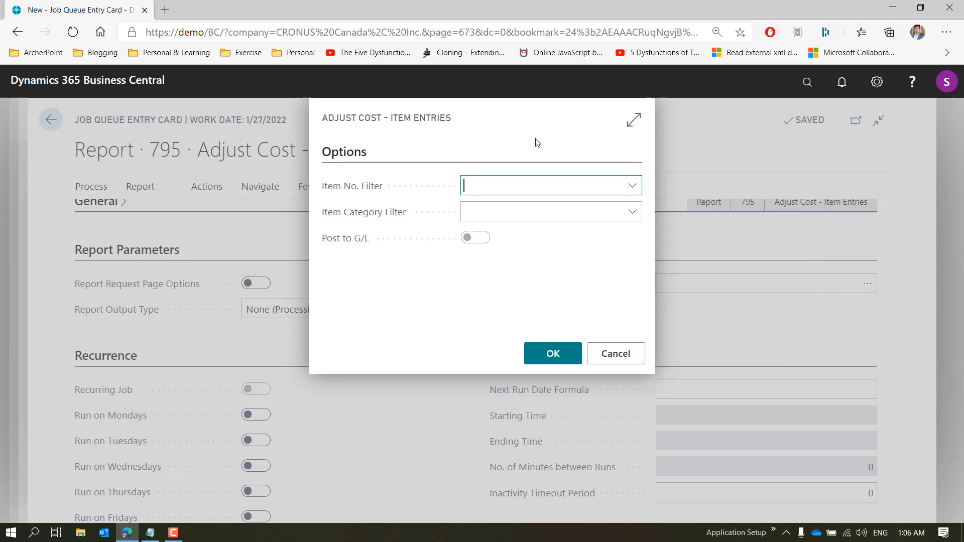
left_click(612, 355)
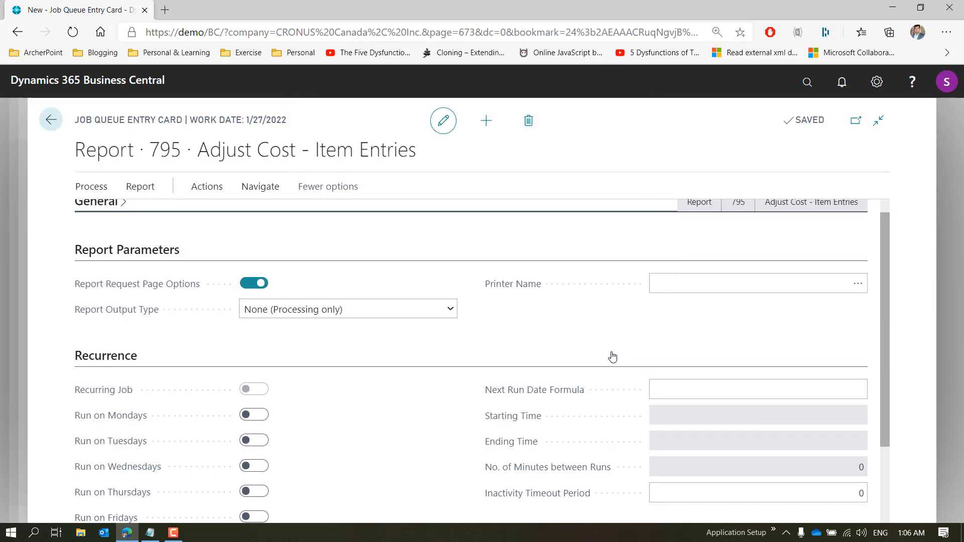
left_click(254, 282)
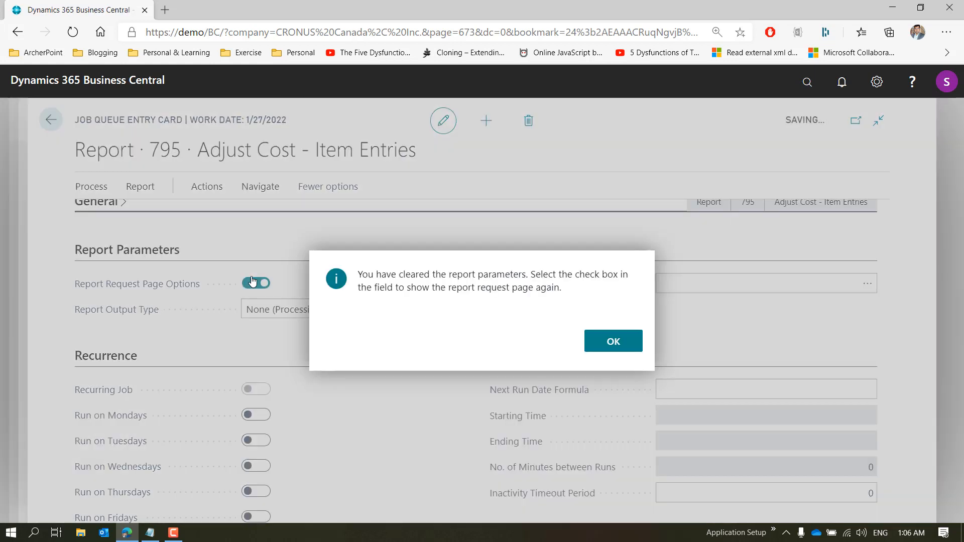
left_click(611, 347)
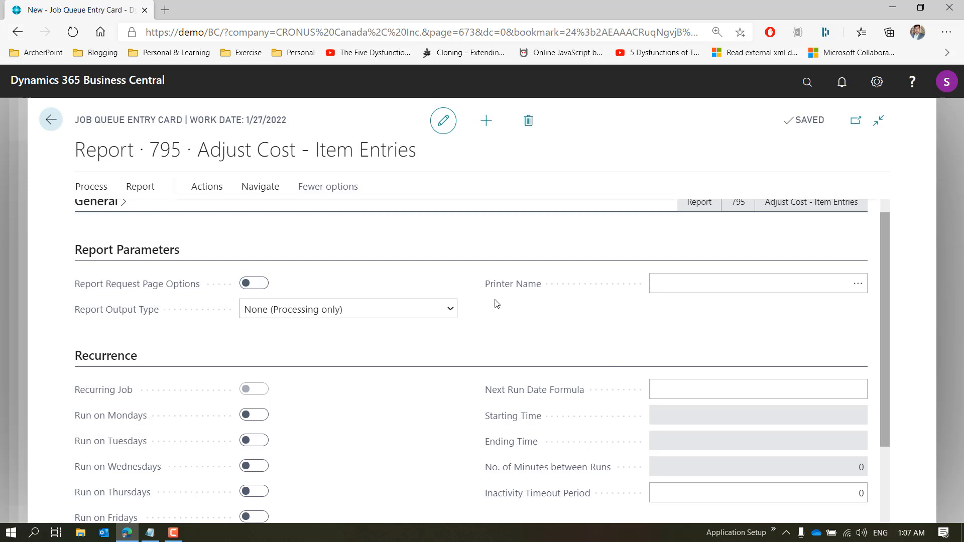
Keep the Report Output Type as None (Processing only) and collapse the Report Parameters section
left_click(450, 309)
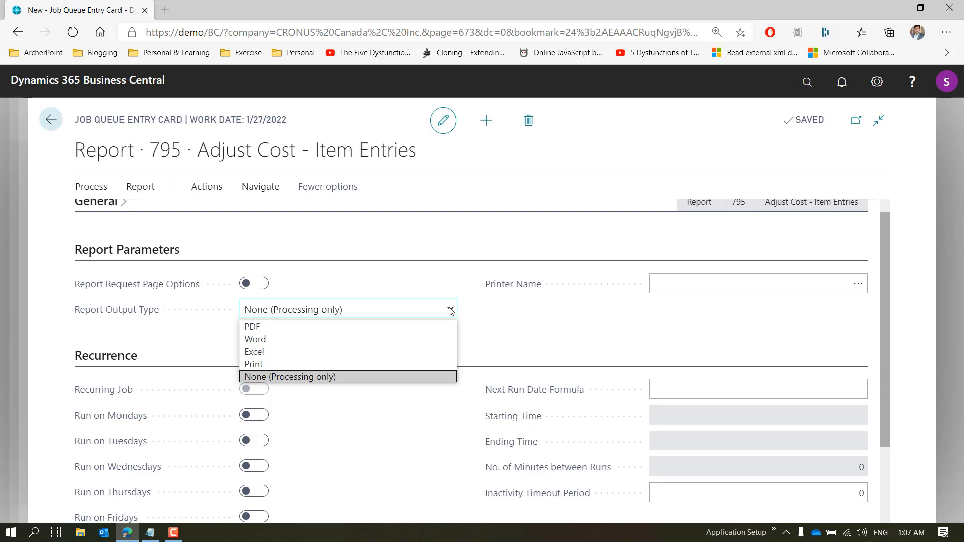
left_click(303, 377)
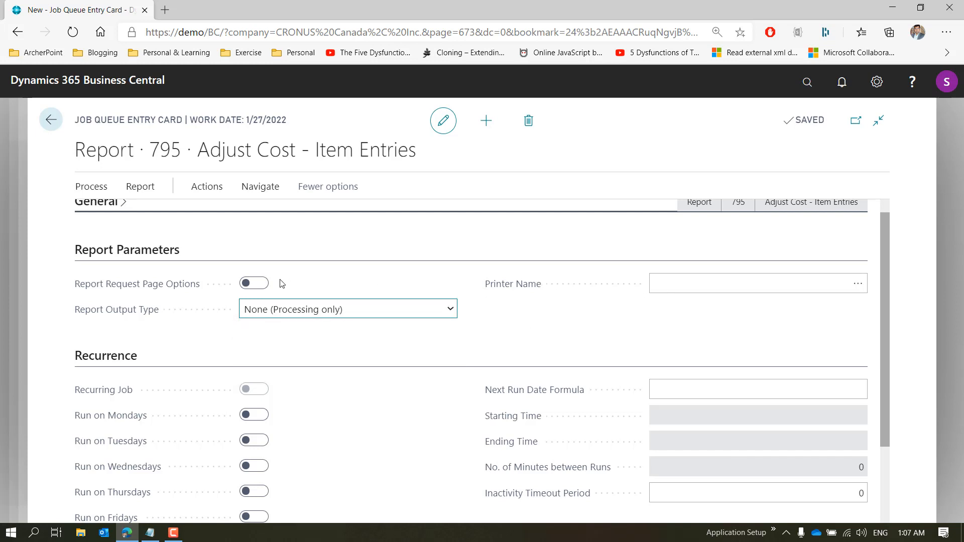
left_click(103, 257)
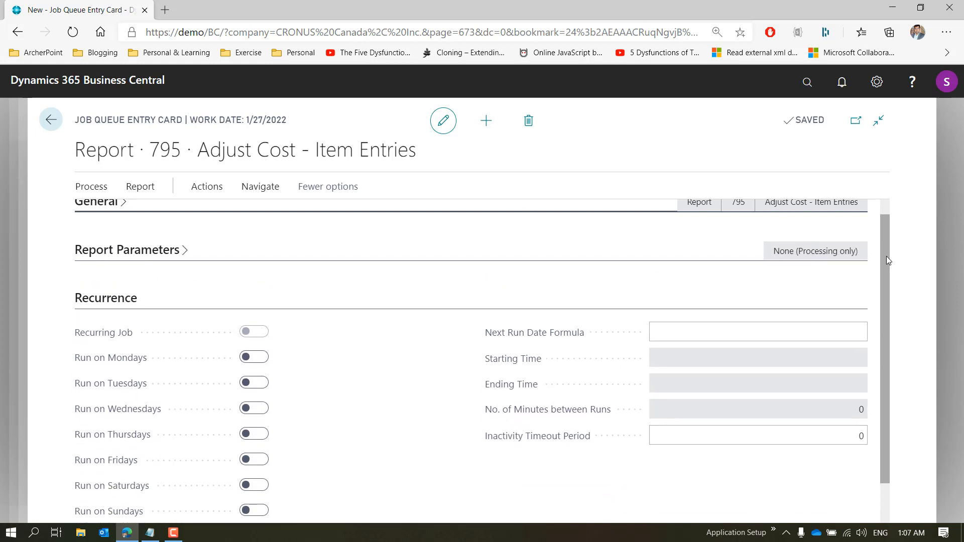
left_click_drag(886, 260, 888, 323)
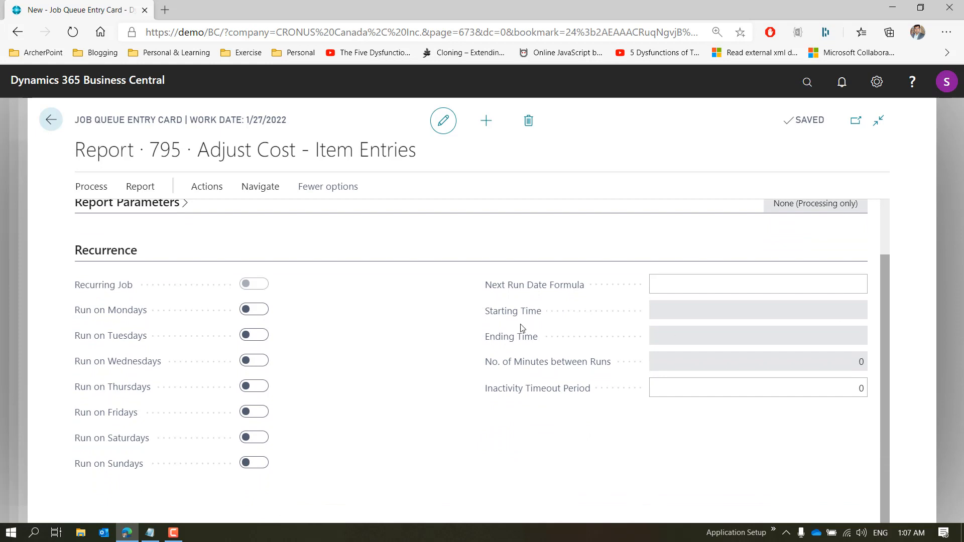
Set the job to run on every day of the week, Mondays through Sundays
left_click(260, 311)
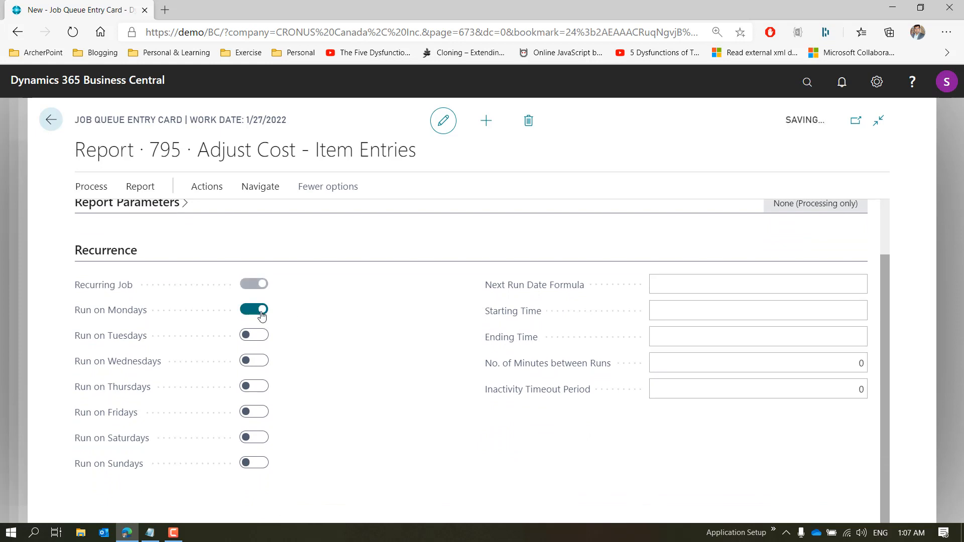
left_click(260, 336)
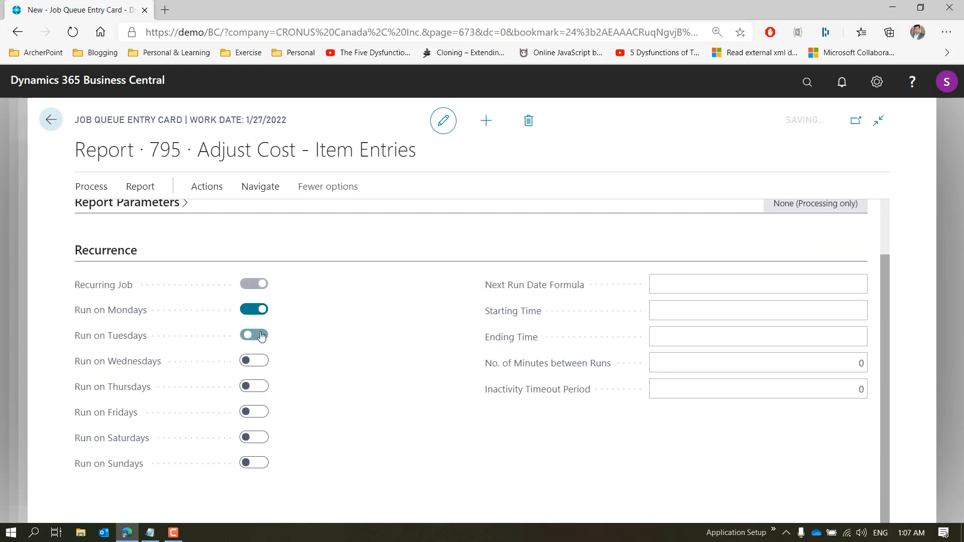
left_click(260, 361)
left_click(260, 386)
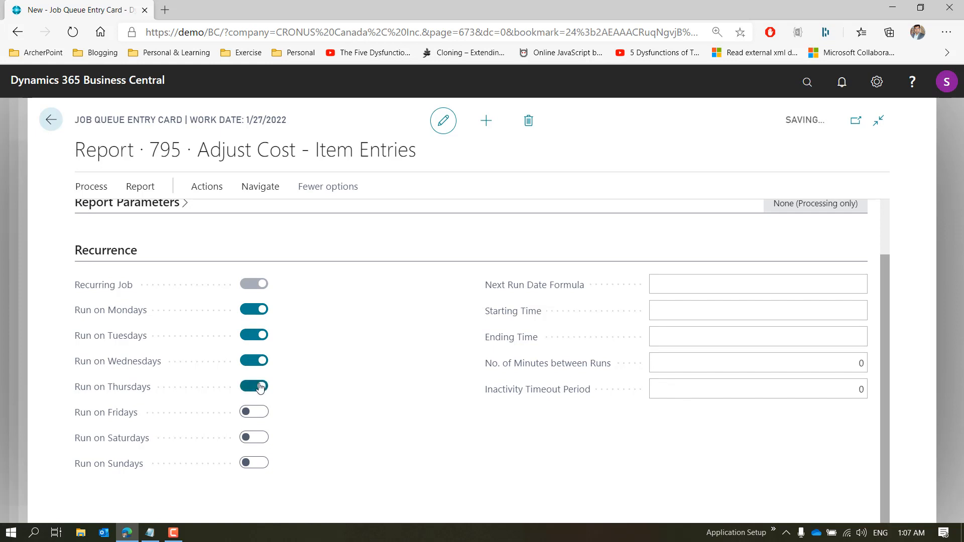
left_click(260, 412)
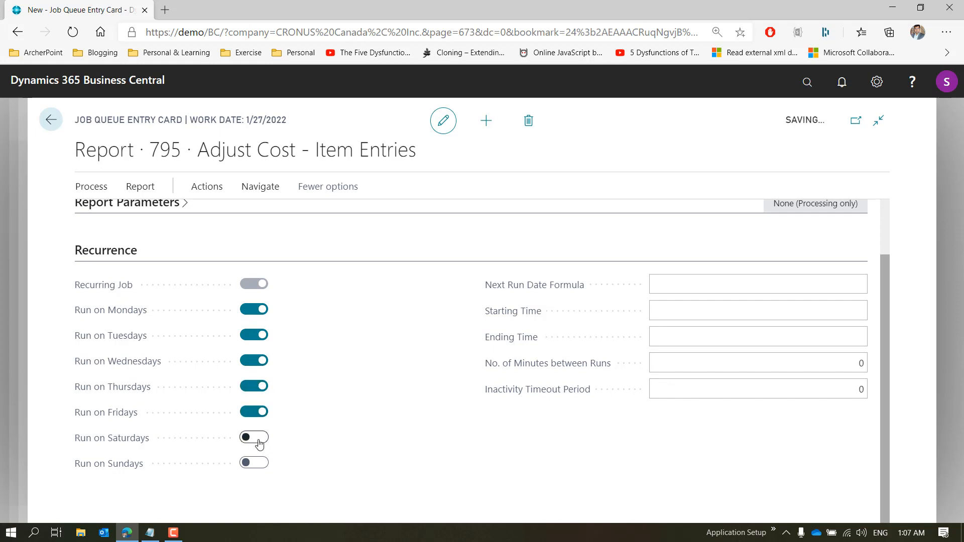
left_click(259, 437)
left_click(258, 463)
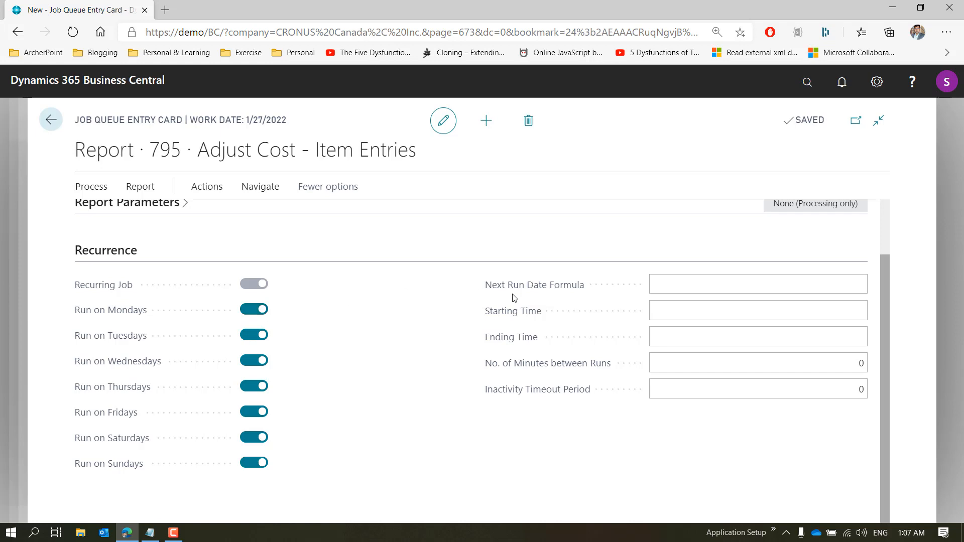
Examine the Next Run Date Formula, Starting Time, Ending Time and No. of Minutes between Runs fields in the Recurrence section
left_click_drag(541, 285, 579, 286)
left_click(582, 286)
left_click(659, 278)
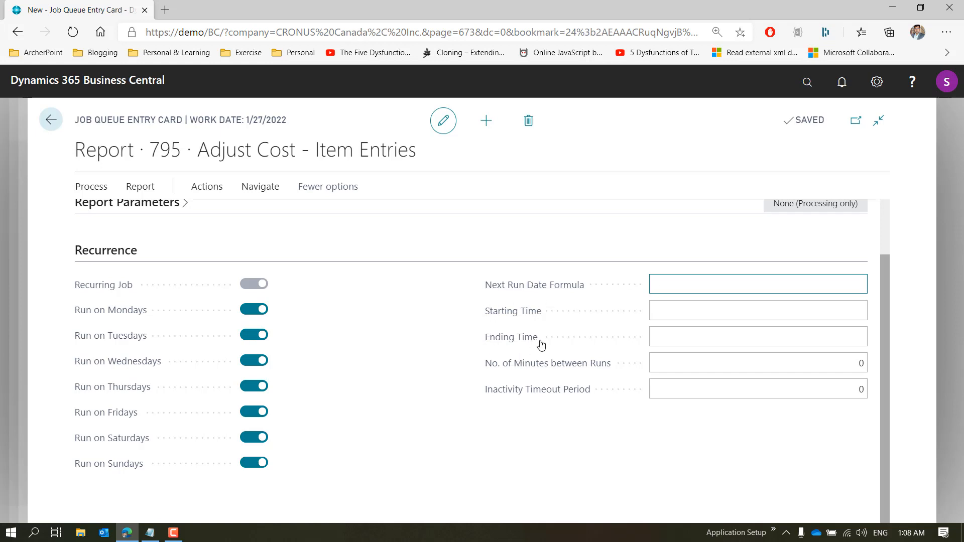
mouse_move(522, 317)
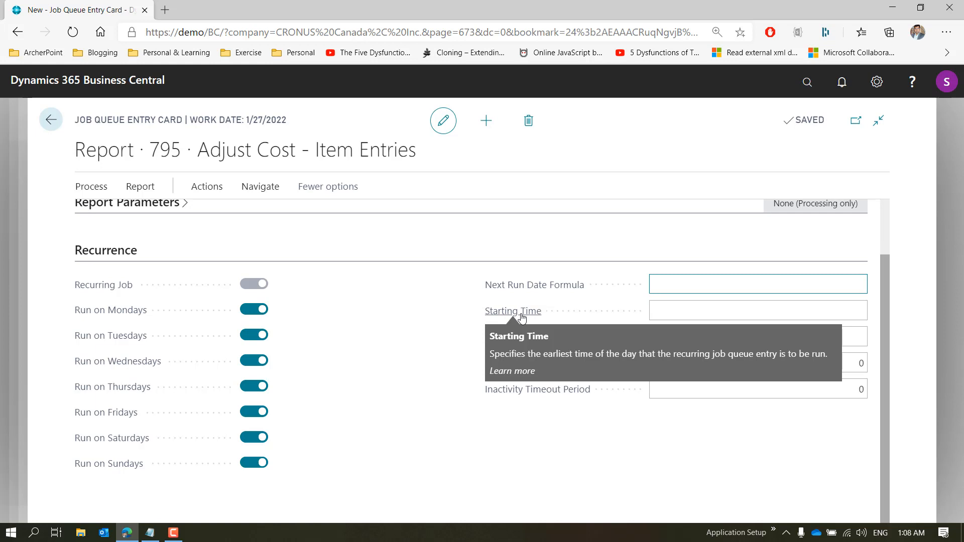
mouse_move(522, 342)
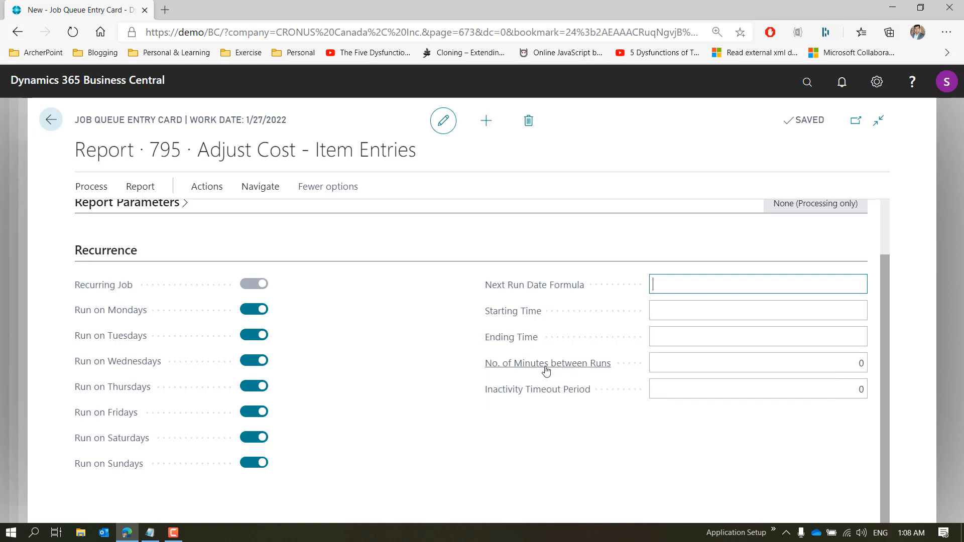
mouse_move(480, 363)
left_mouse_down()
mouse_move(618, 367)
mouse_move(486, 368)
left_mouse_up()
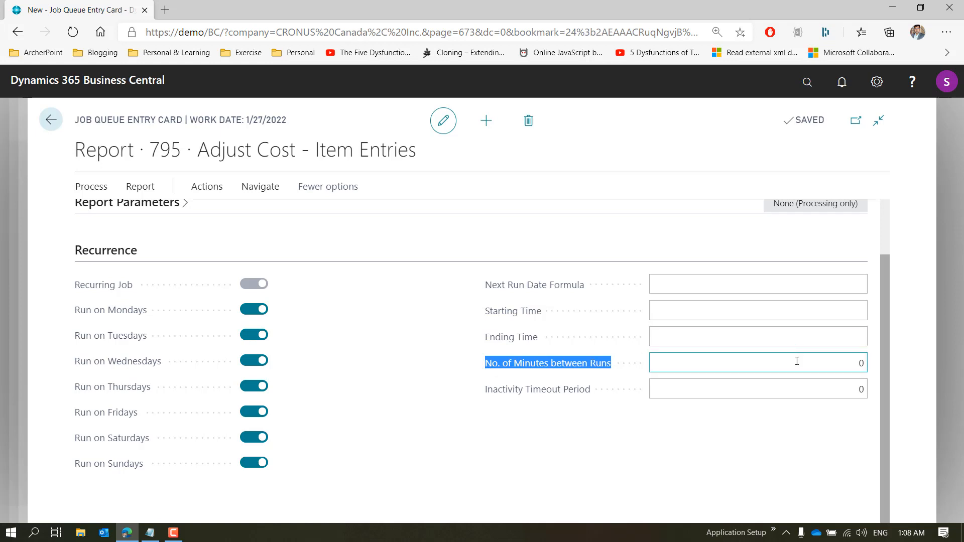
left_click(736, 363)
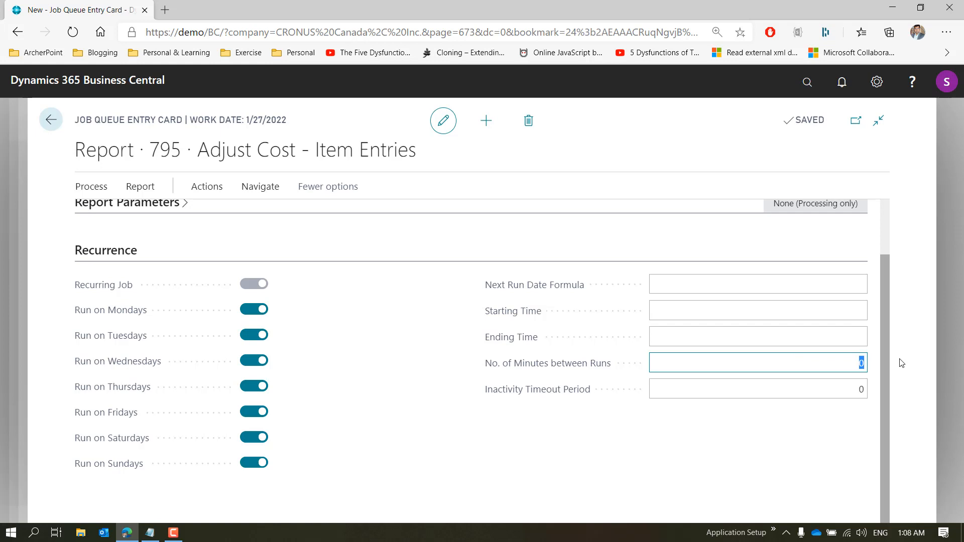
Open Calculator and compute 60 × 12 and 60 × 24 to find the minutes between runs
key("super+r")
type("calc")
key("Return")
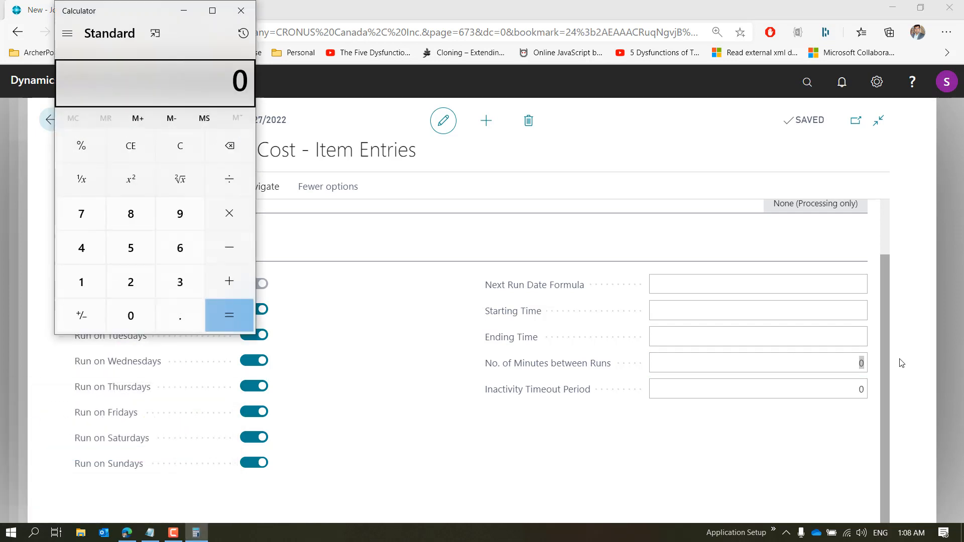
type("60")
key("asterisk")
type("12")
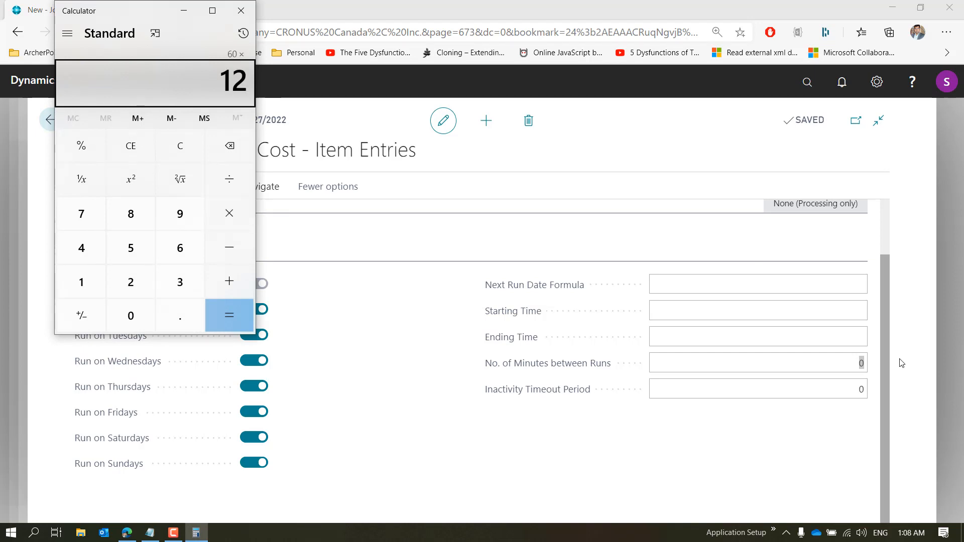
key("Return")
key("Escape")
type("60")
key("asterisk")
type("24")
key("Return")
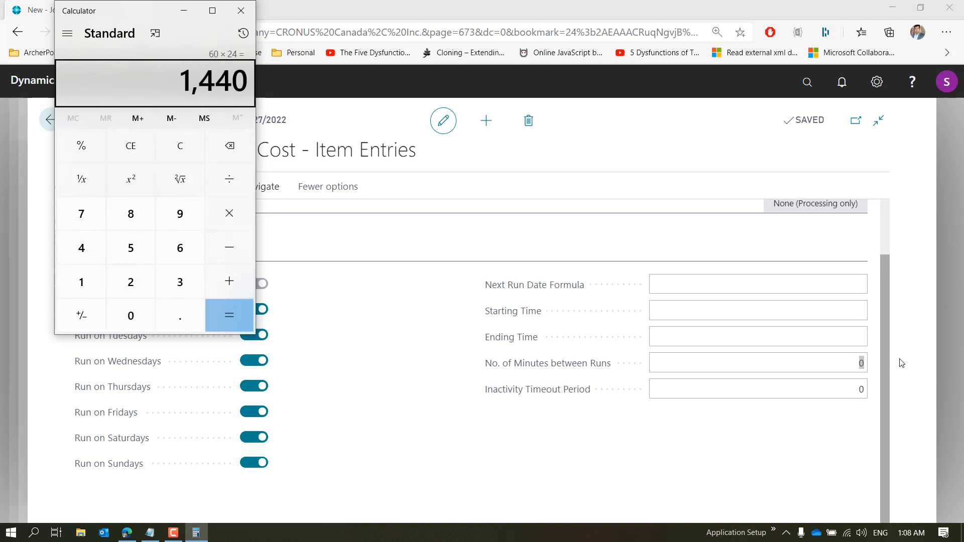
Back in Business Central, set the No. of Minutes between Runs to 1440
left_click(843, 364)
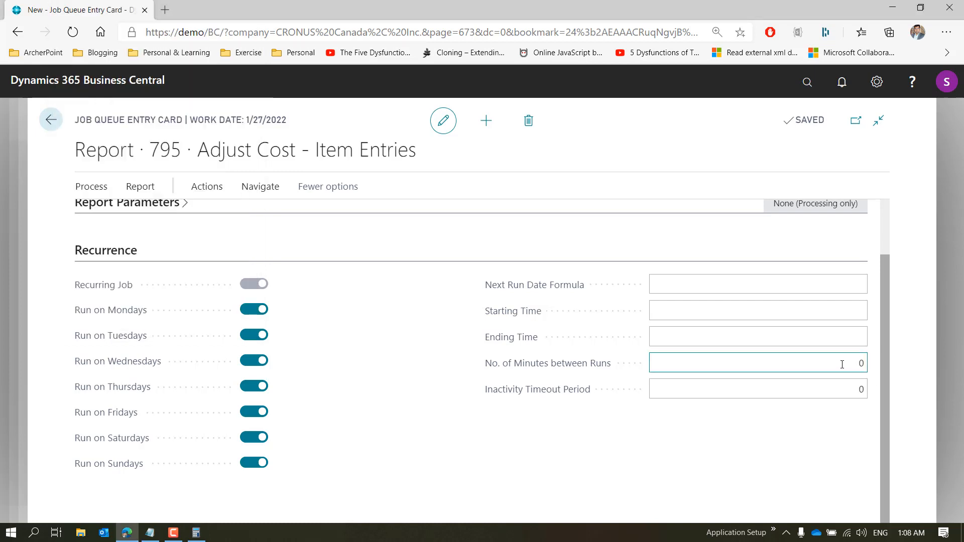
type("1440")
key("Tab")
key("alt+Tab")
key("alt+Tab")
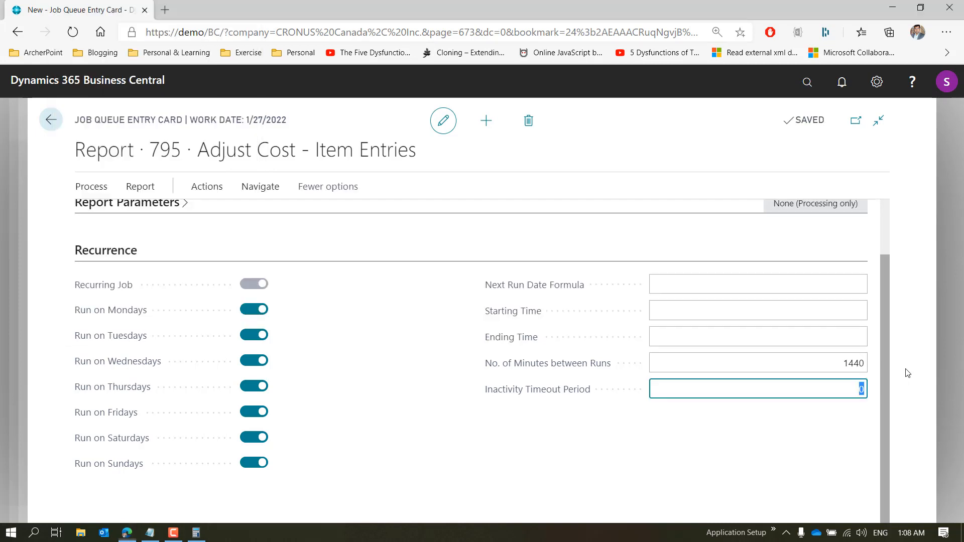
left_click(837, 366)
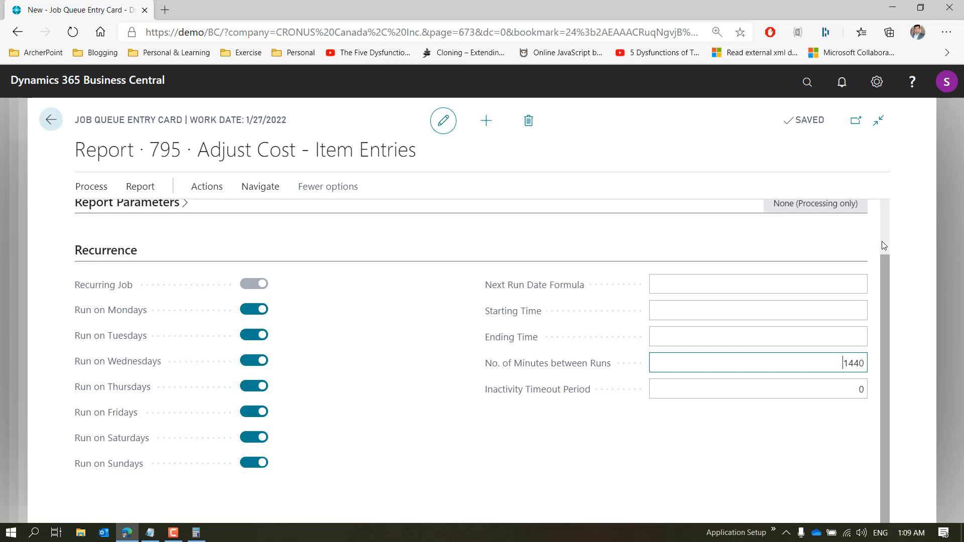
scroll(883, 245, "up", 2)
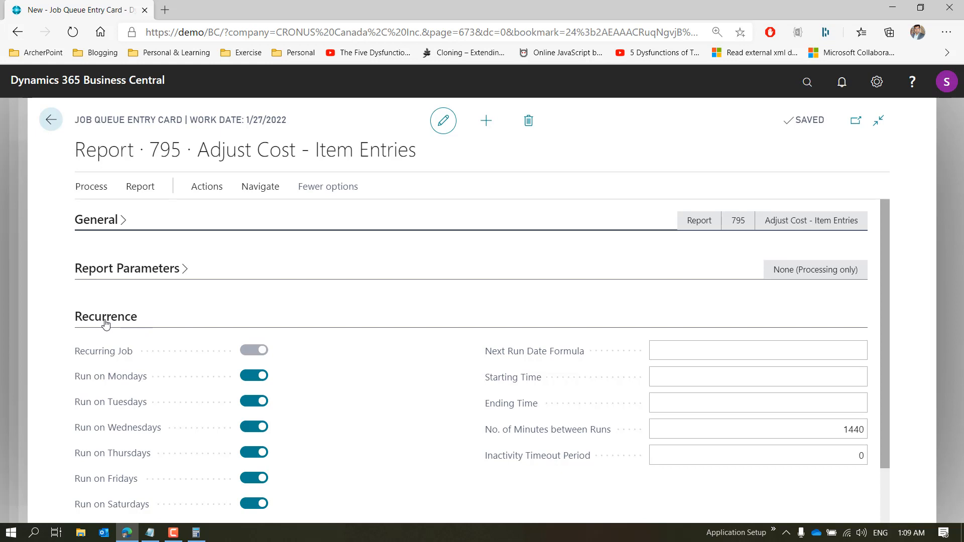
In the job's General section, set the Earliest Start Date/Time to 7/16/2020 1:10 AM, reusing the Last Ready State value as a base
left_click(106, 317)
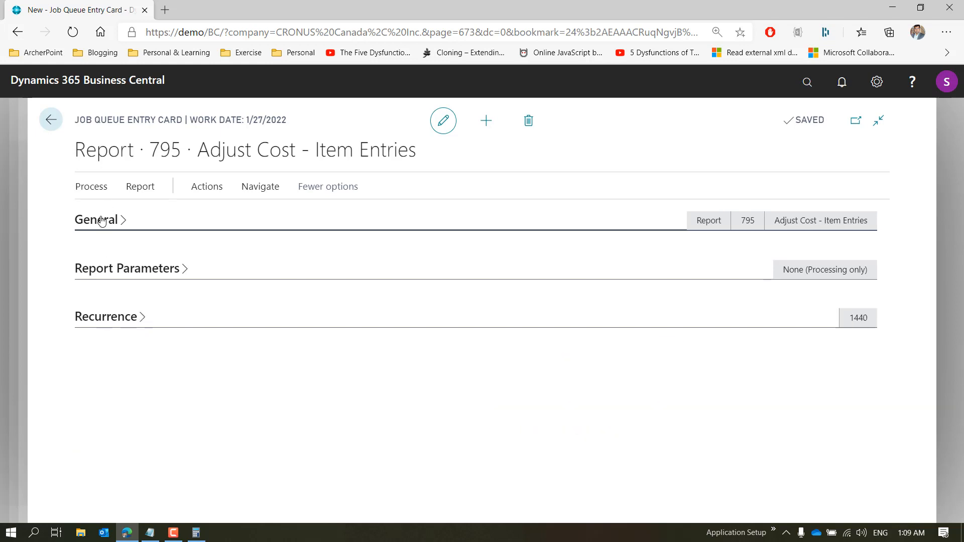
left_click(102, 221)
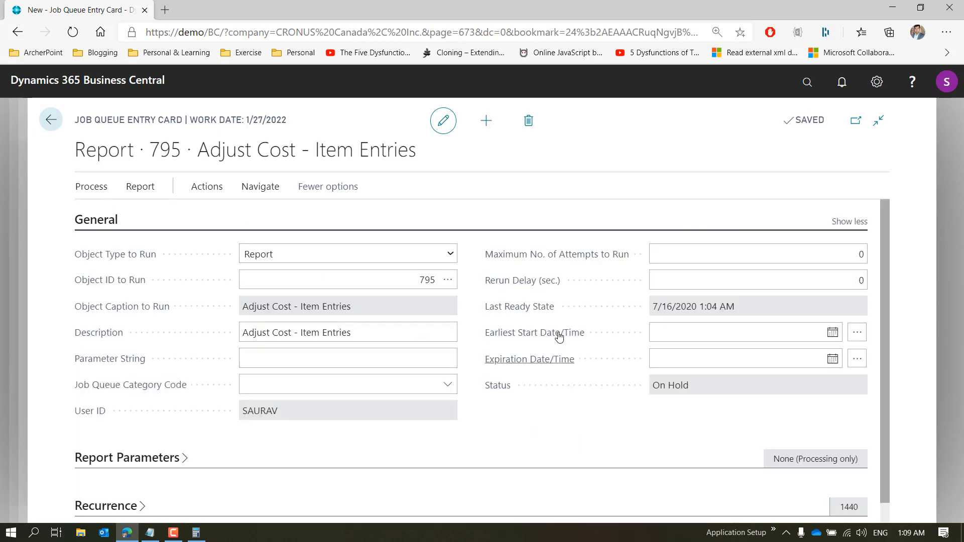
mouse_move(552, 334)
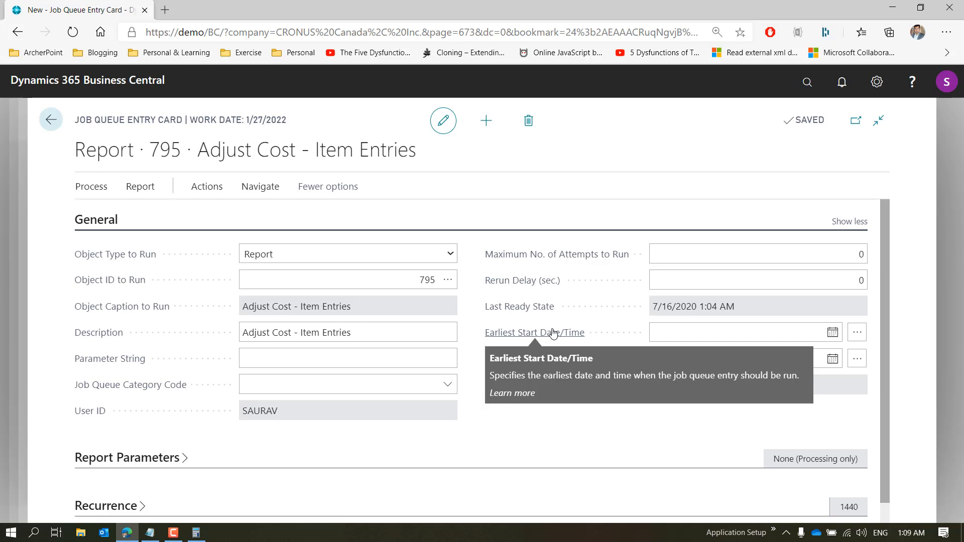
left_click_drag(739, 307, 653, 314)
key("ctrl+c")
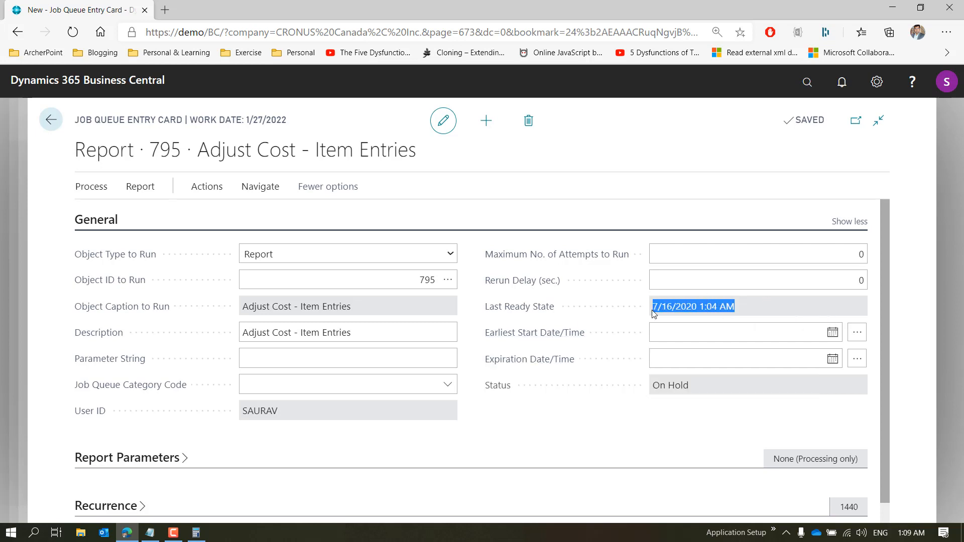
left_click(682, 330)
key("ctrl+v")
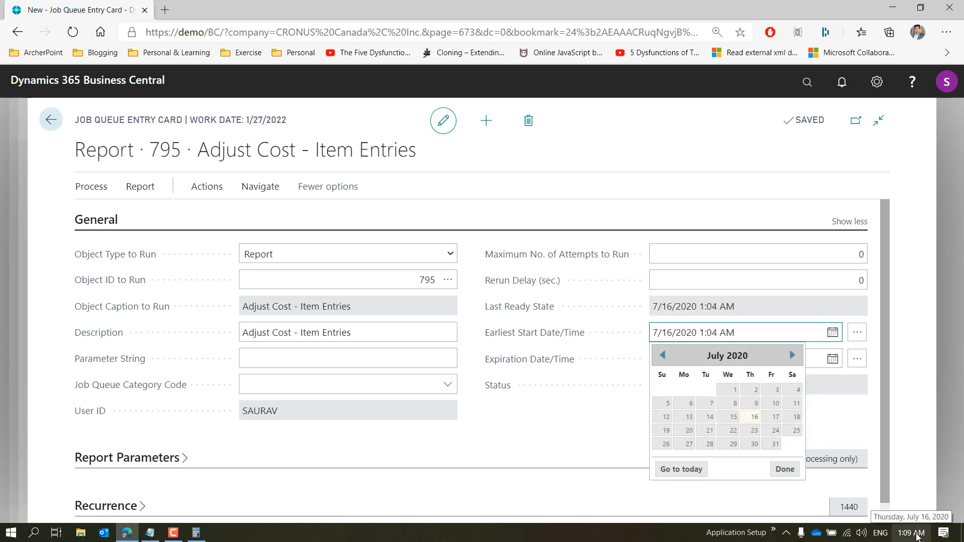
left_click(713, 334)
key("BackSpace")
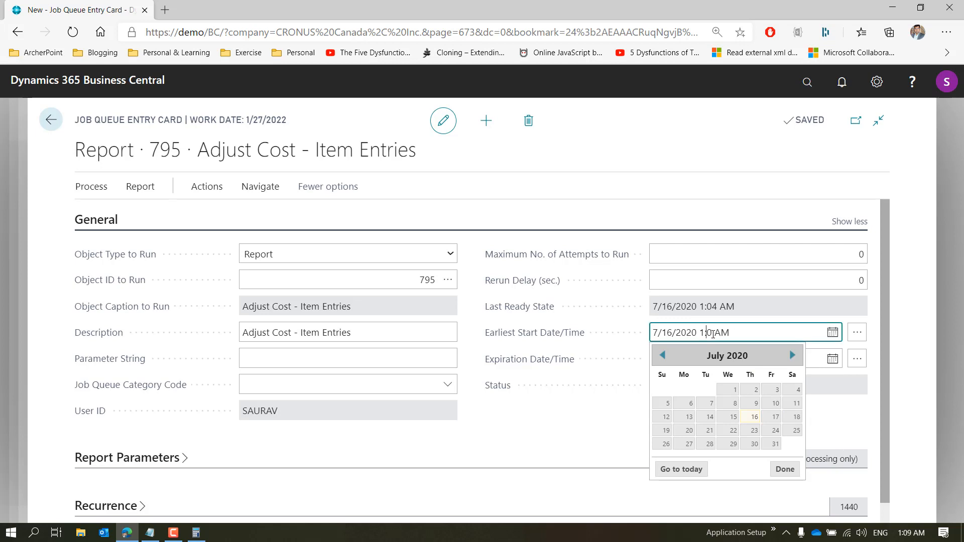
type("1")
key("Tab")
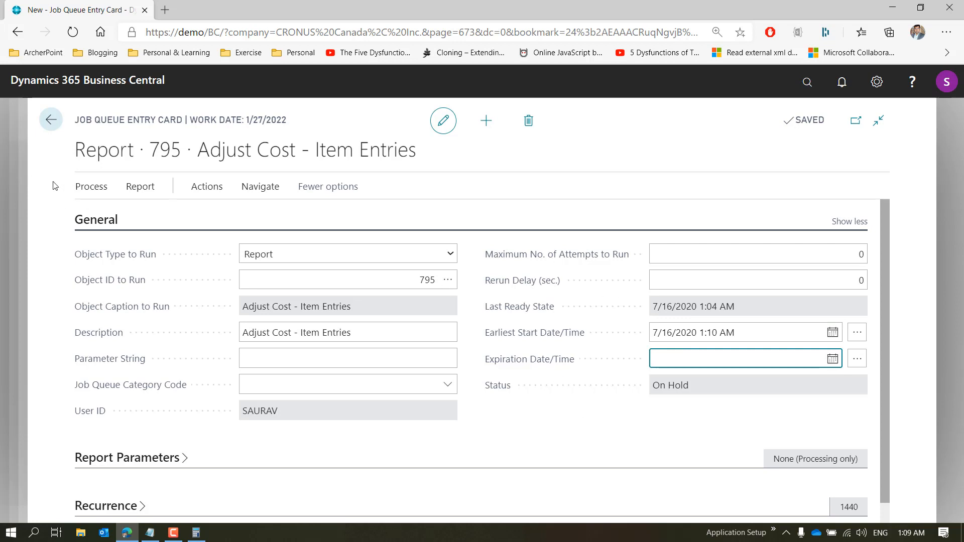
Set the job queue entry's status to Ready and return to the Job Queue Entries list
left_click(91, 186)
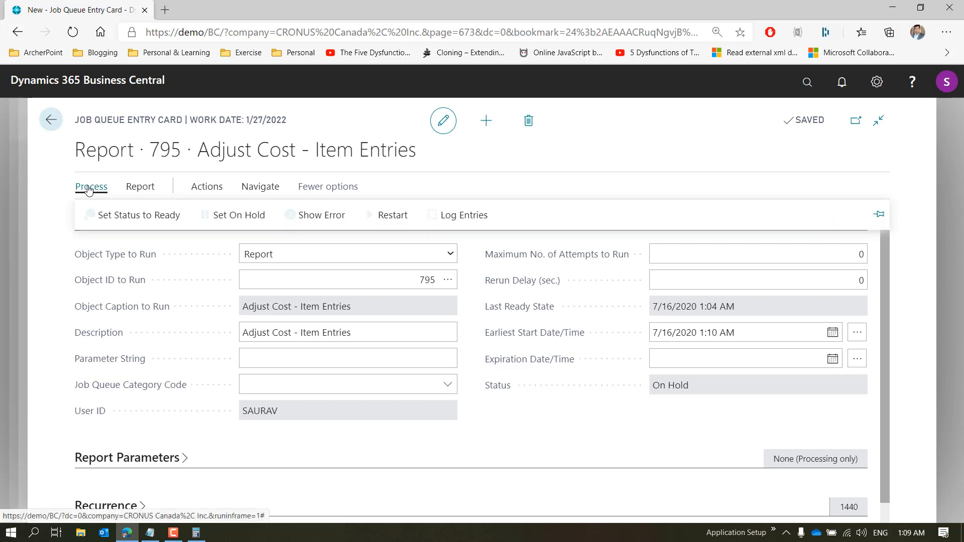
left_click(132, 215)
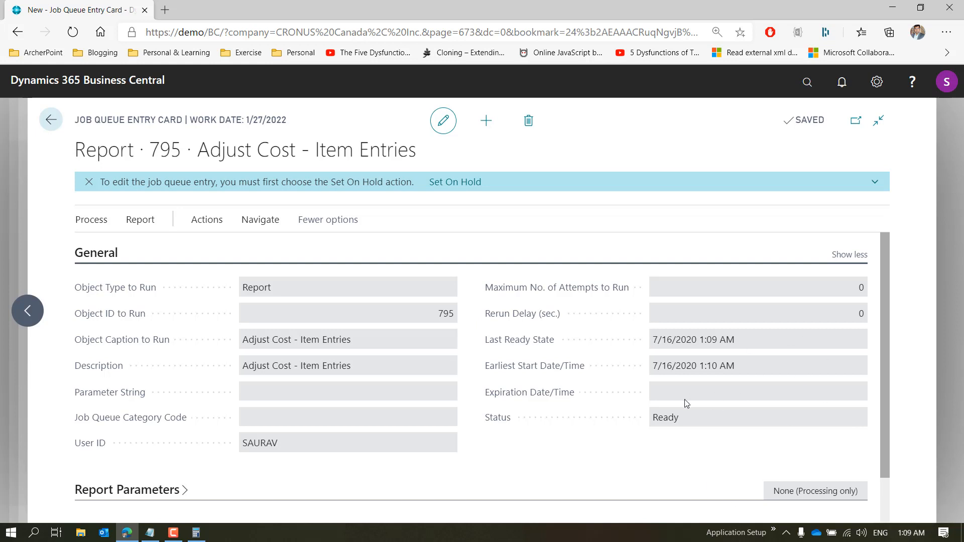
key("Escape")
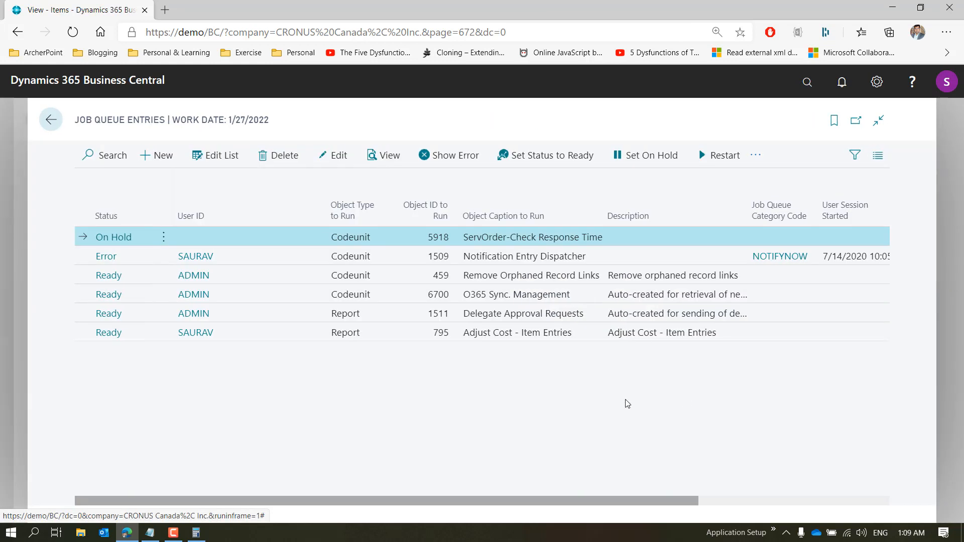
Check the Earliest Start Date/Time of the report 795 entry in the Job Queue Entries list and reload the page
left_click(83, 340)
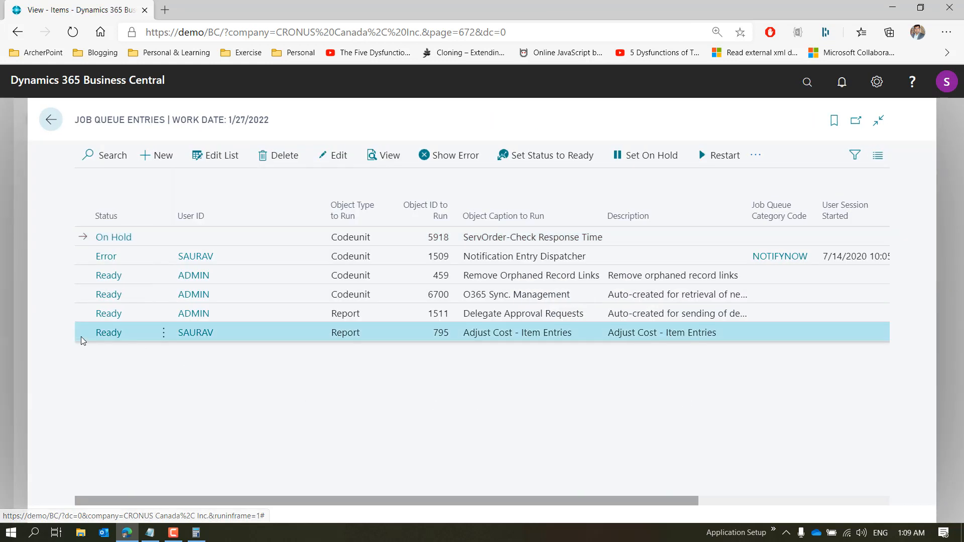
left_click_drag(235, 500, 410, 511)
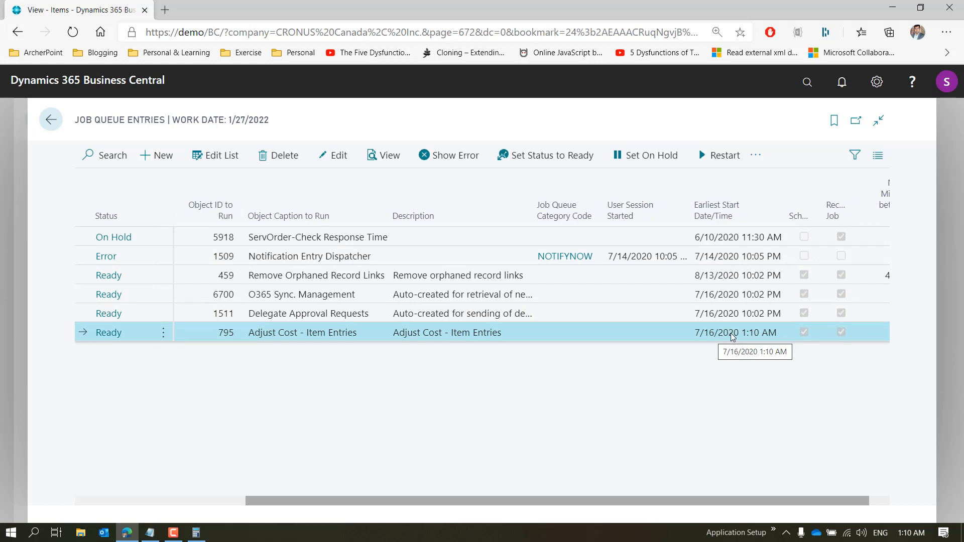
key("ctrl+l")
key("Return")
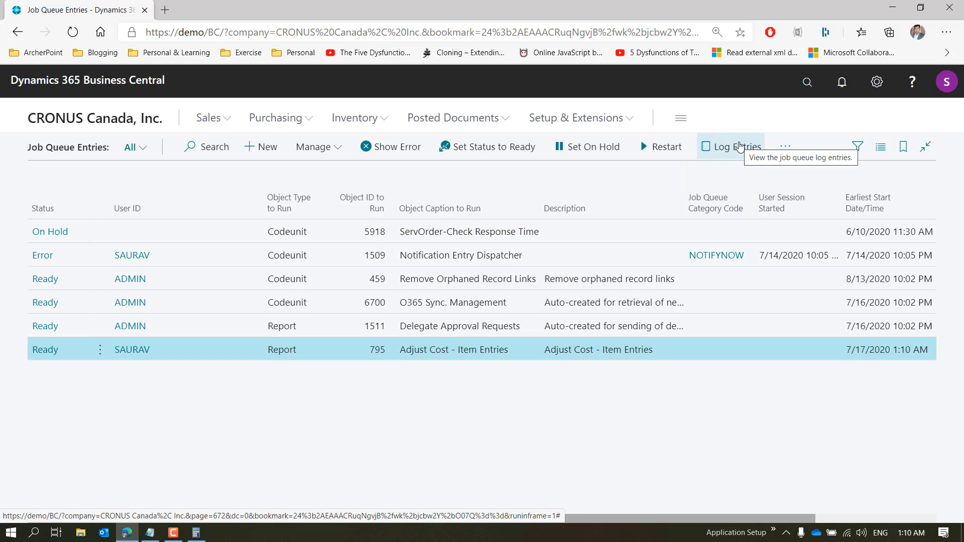
Review the log entries of the report 795 job for status, start time, duration and error message, and close them
left_click(739, 145)
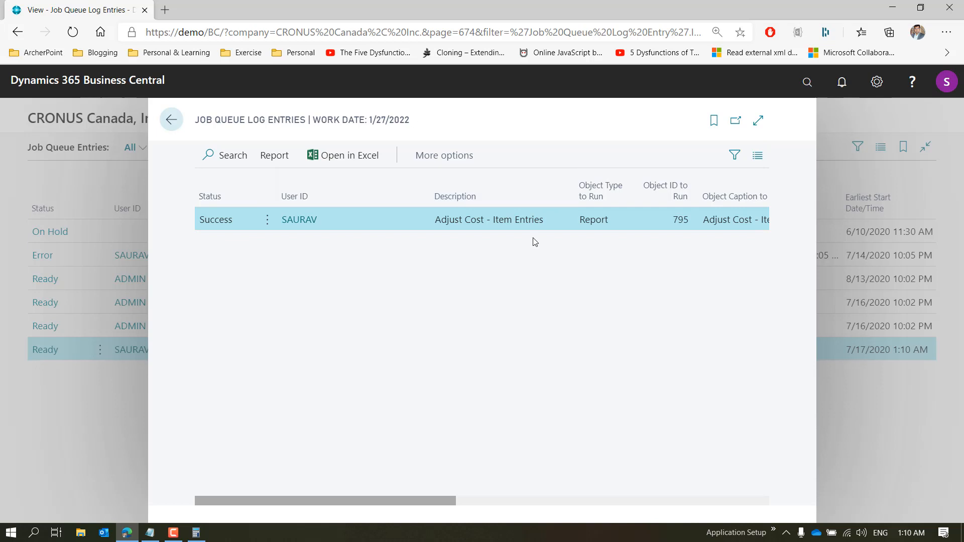
left_click_drag(401, 500, 690, 470)
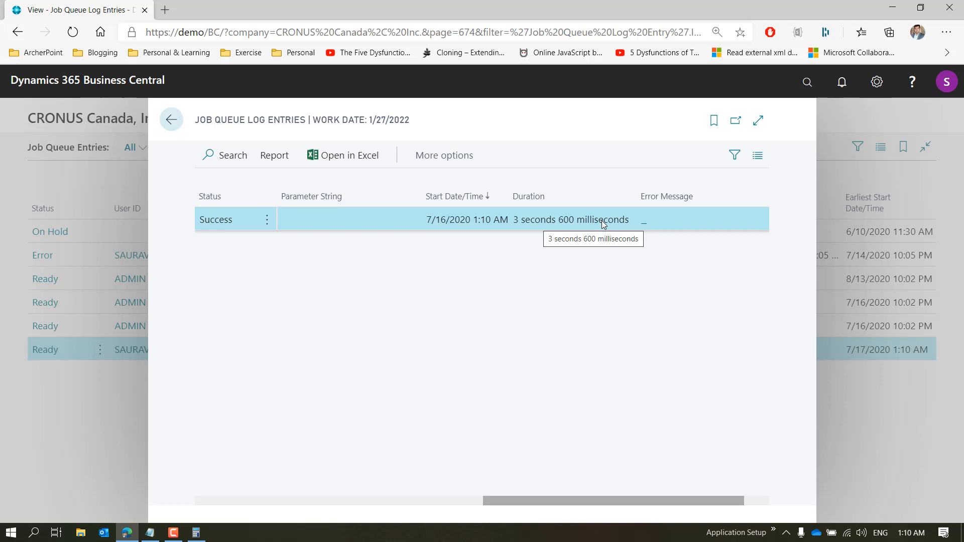
key("Escape")
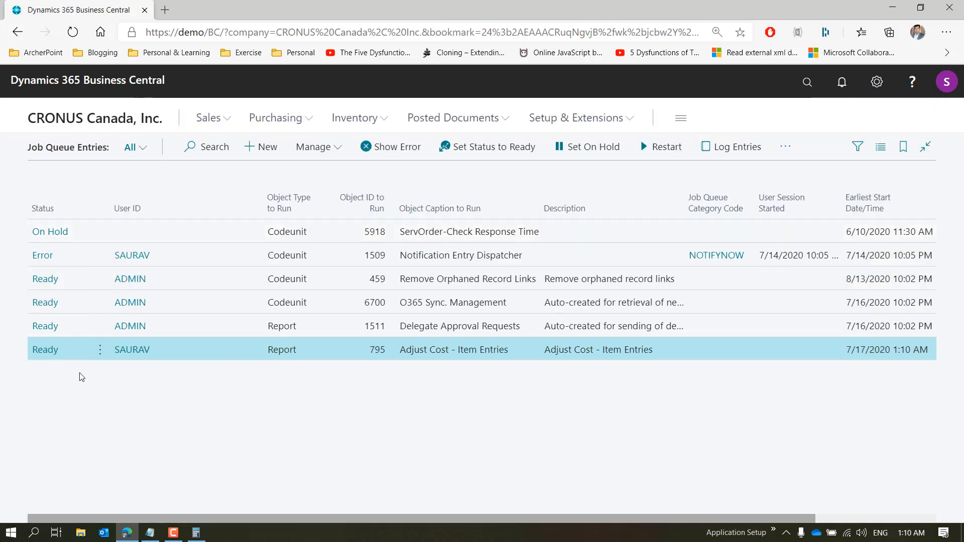
View the report 795 job's card to compare its Earliest Start Date/Time with the Recurrence settings, and return to the home page
left_click(100, 351)
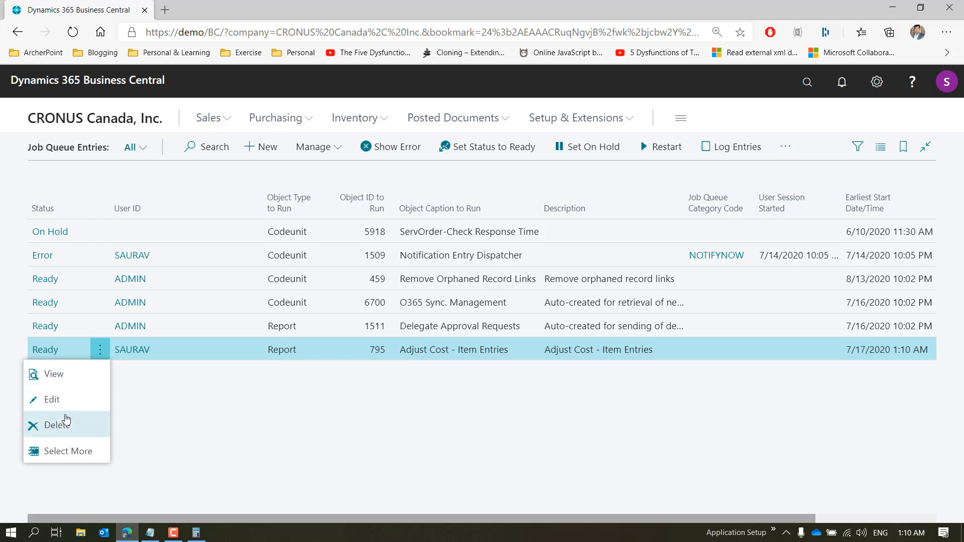
left_click(73, 375)
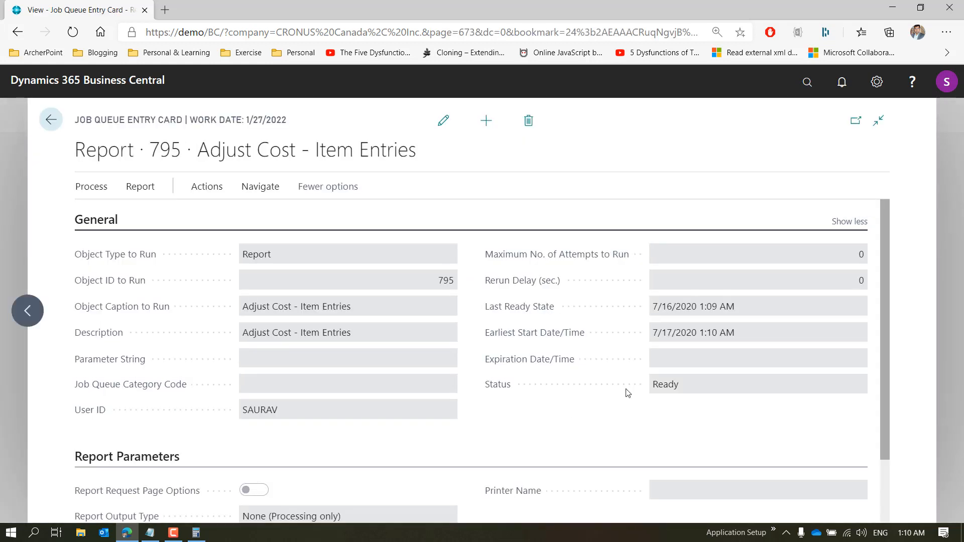
left_click(740, 331)
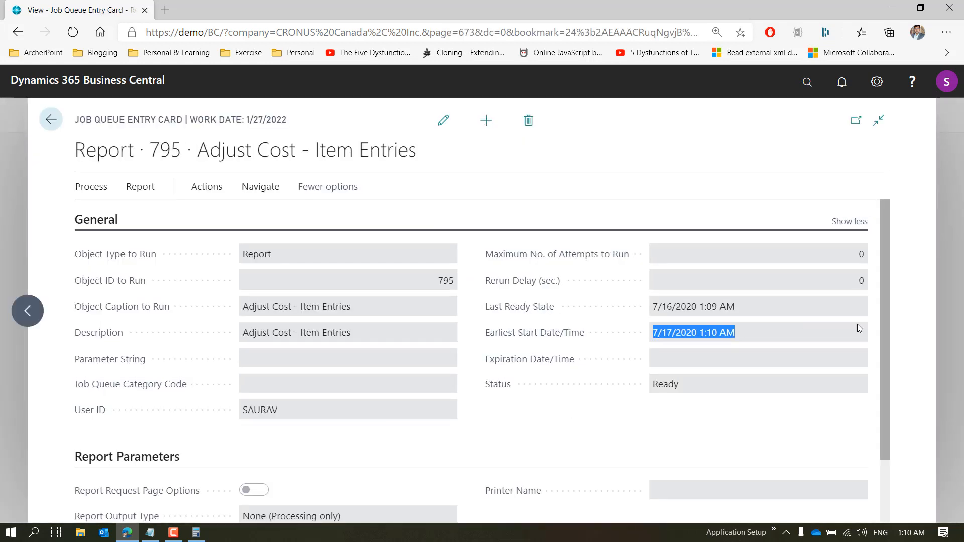
scroll(885, 321, "down", 2)
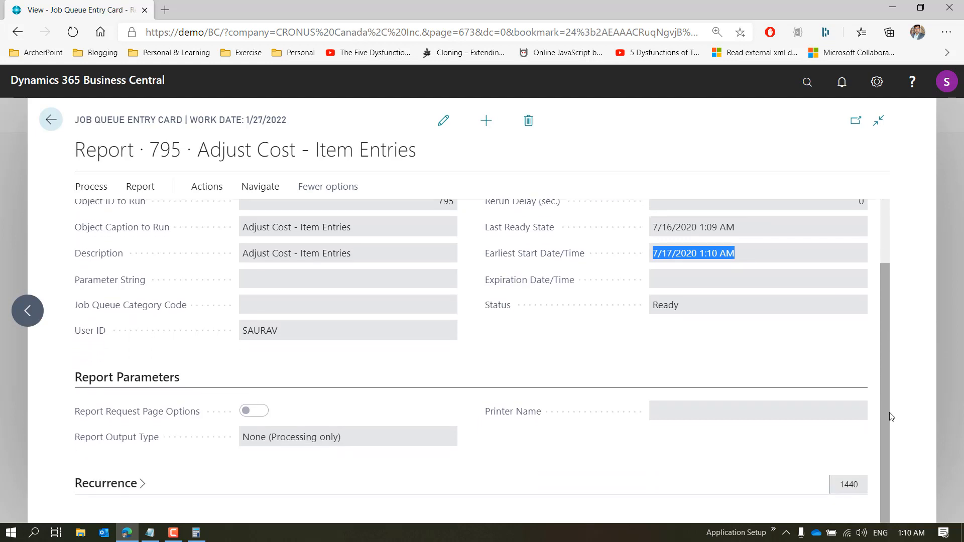
left_click(136, 382)
left_click(118, 483)
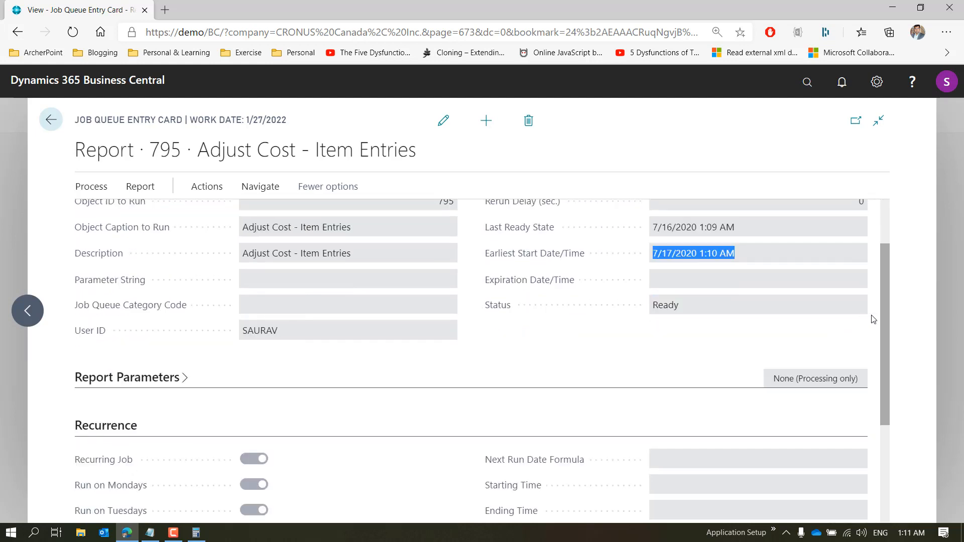
scroll(886, 317, "down", 4)
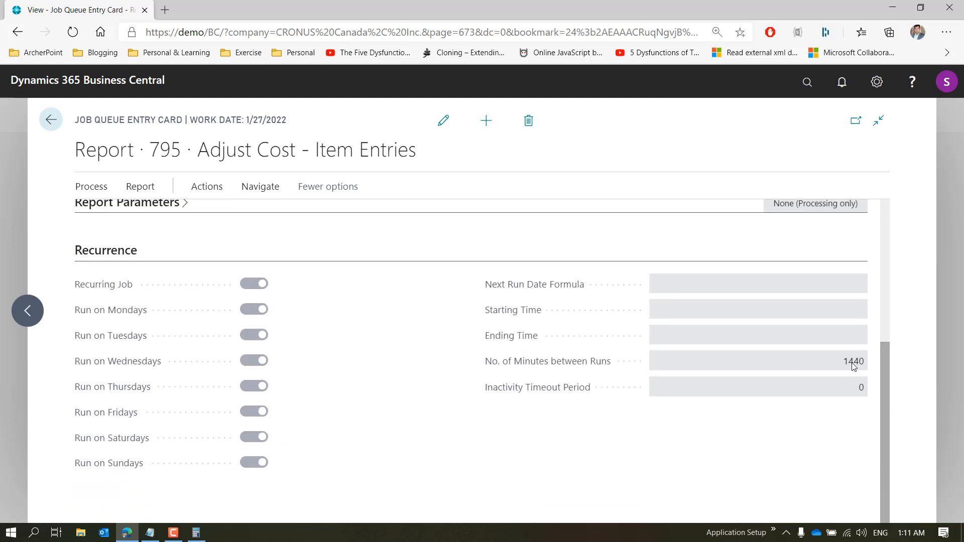
left_click_drag(852, 364, 884, 222)
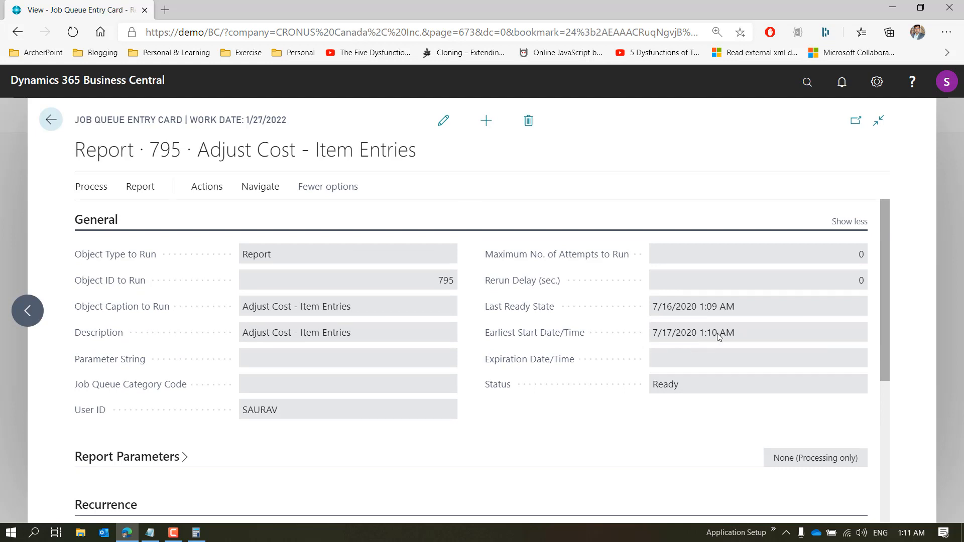
key("Escape")
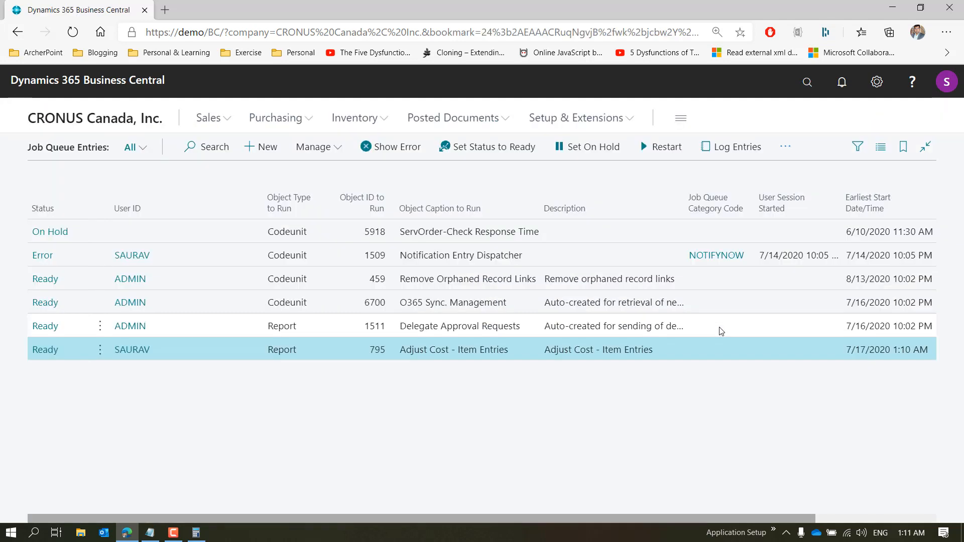
key("Escape")
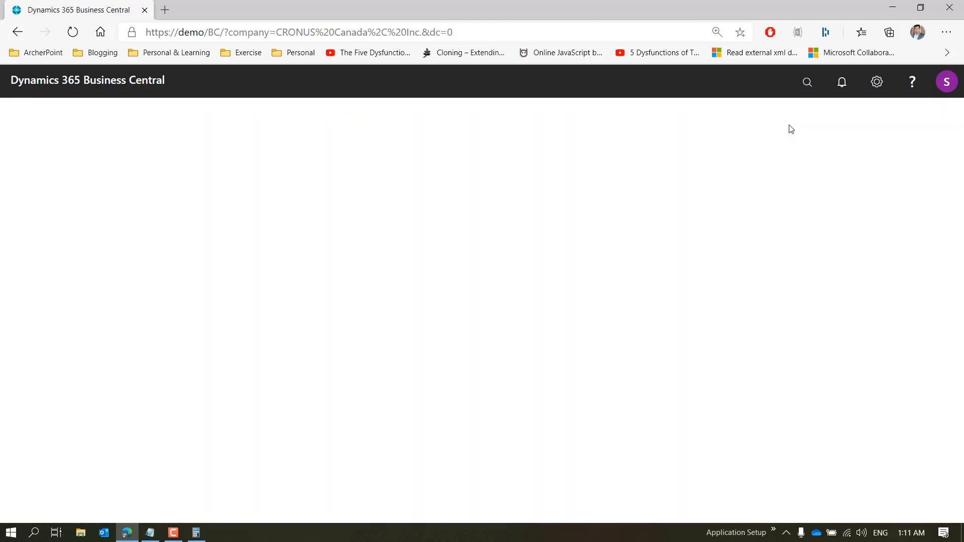
Find and open the Items list, examine the Cost is Adjusted column across all items, and close the list
left_click(807, 83)
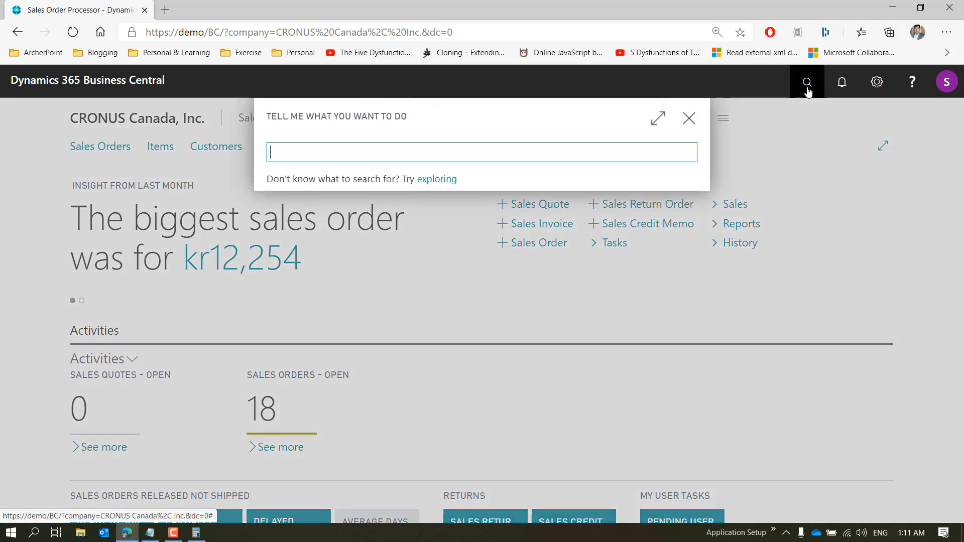
type("Items")
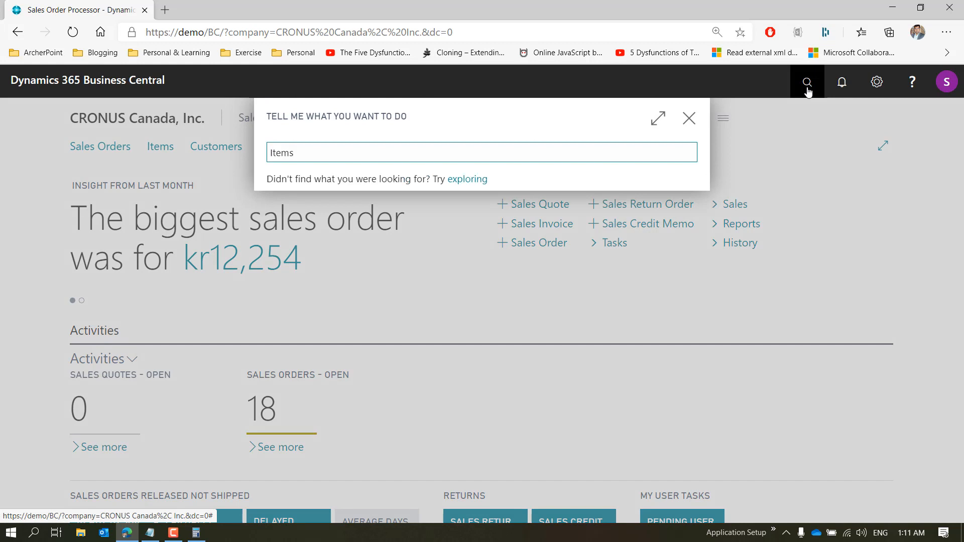
left_click(331, 355)
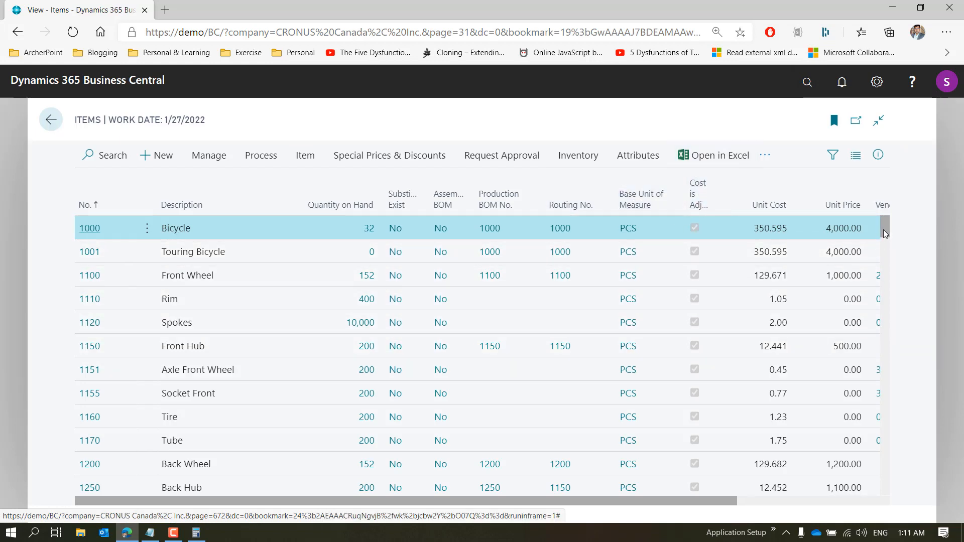
left_click_drag(884, 228, 887, 369)
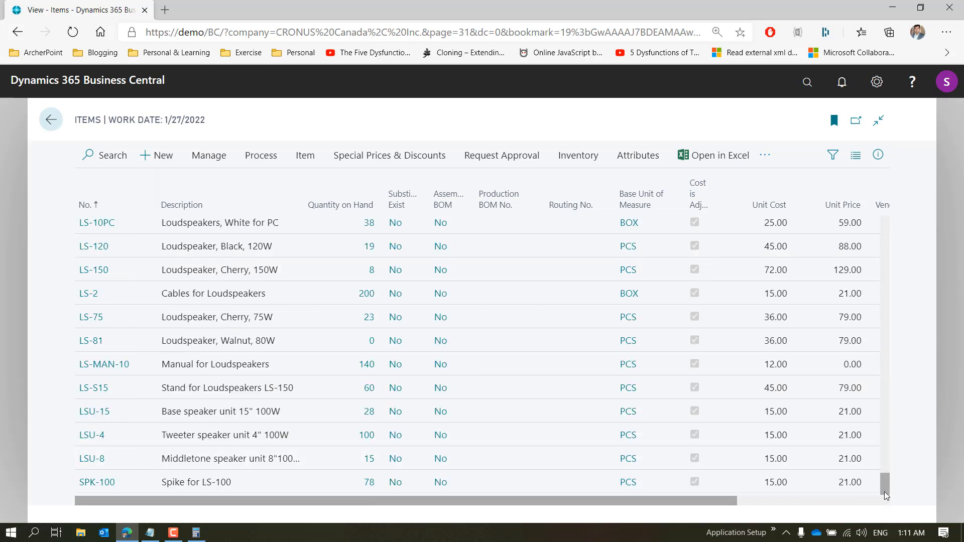
left_click_drag(884, 474, 886, 207)
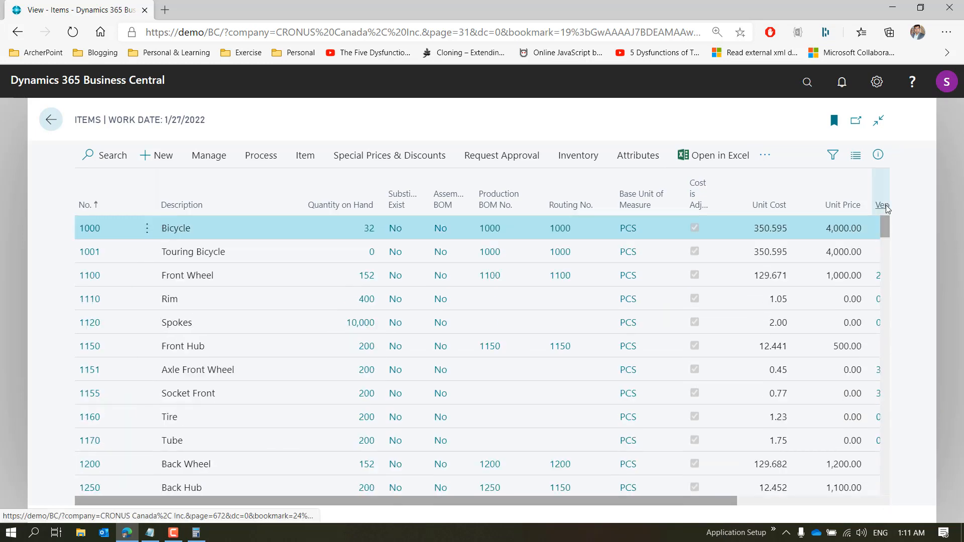
key("Escape")
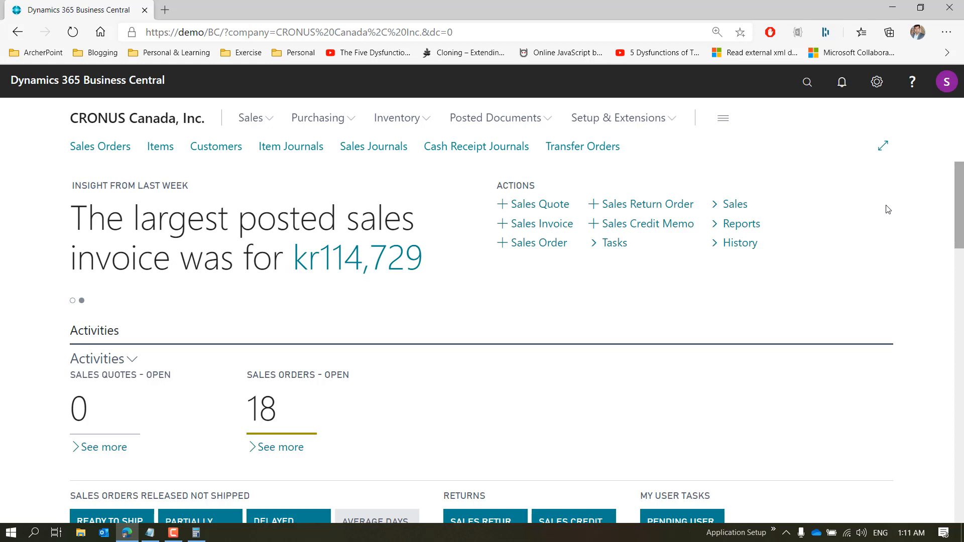
Examine the Report Inbox on the home page and its available actions
left_click_drag(959, 182, 936, 166)
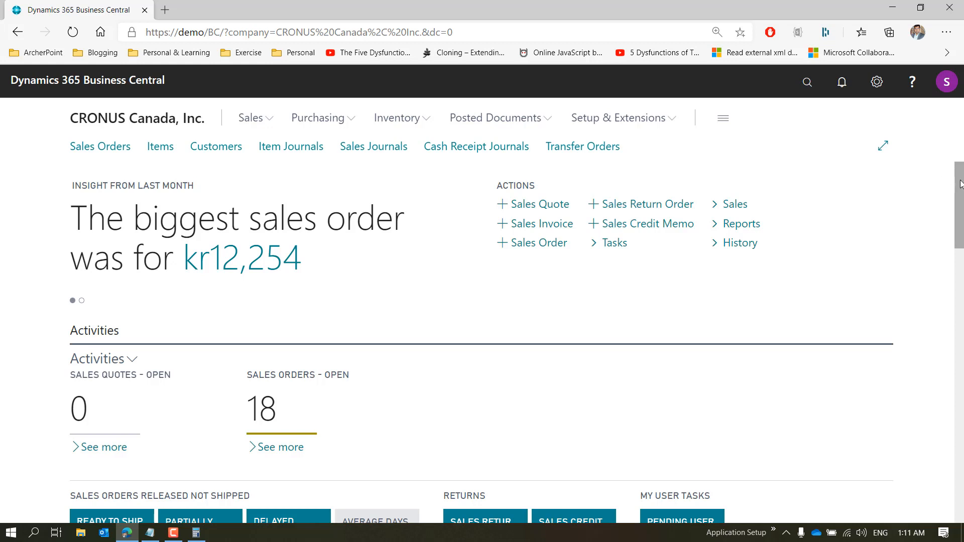
left_click_drag(961, 185, 961, 453)
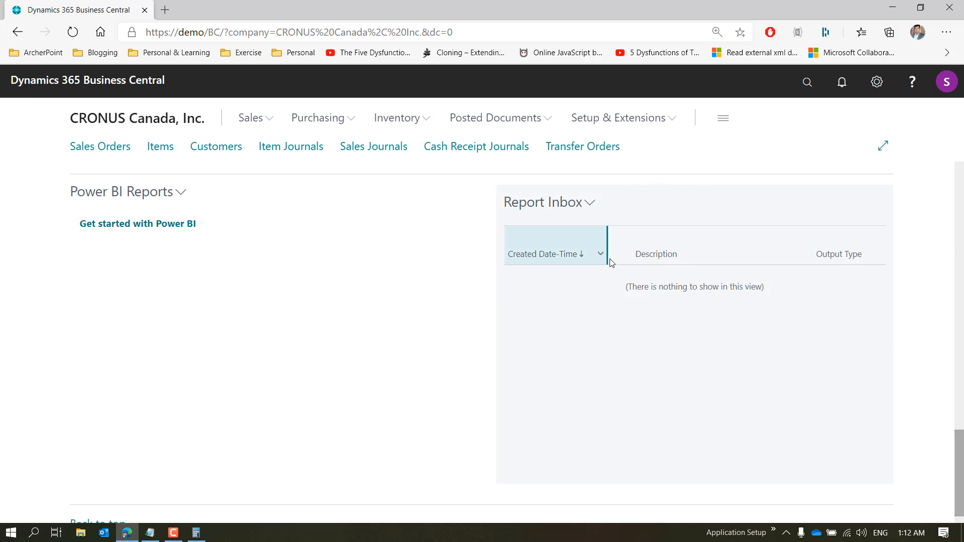
left_click(589, 203)
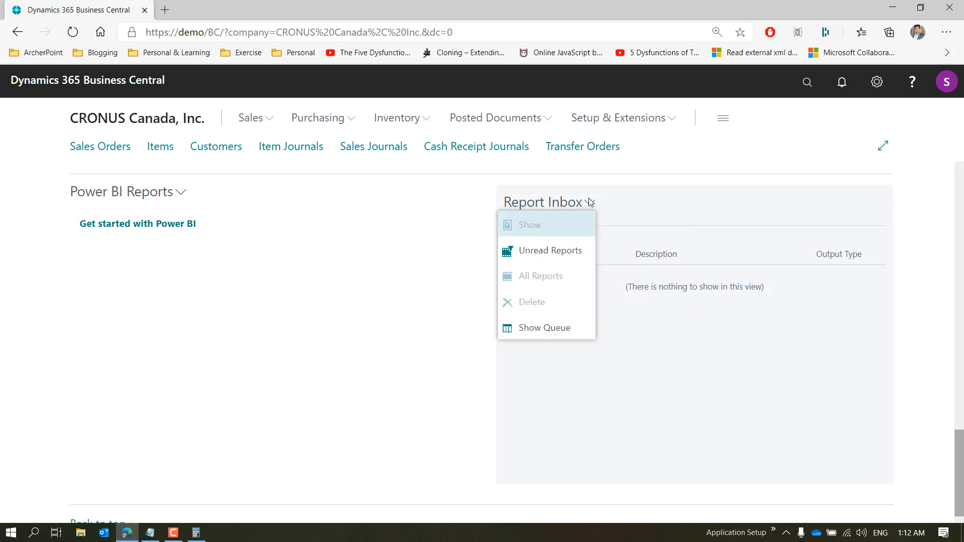
left_click(589, 203)
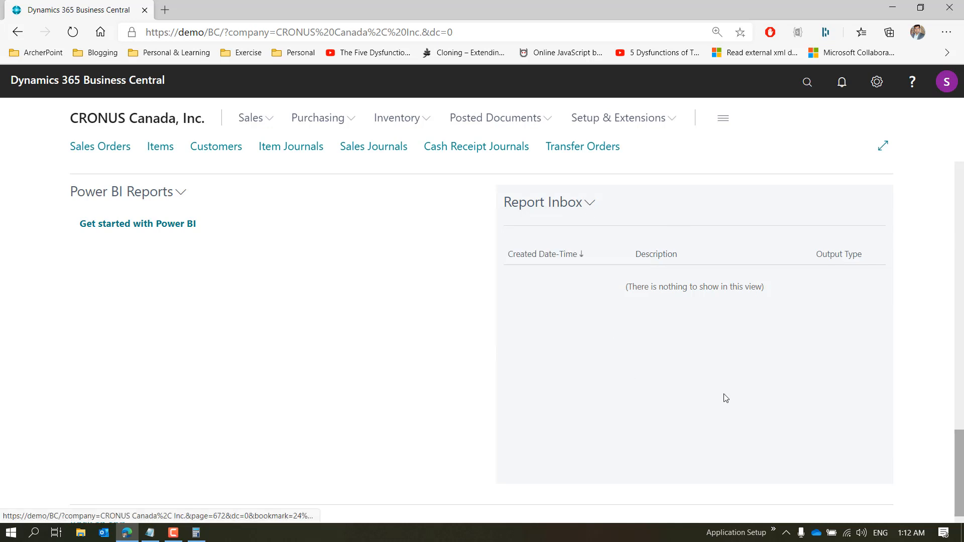
Open the Customer - Top 10 List report from the home page's customer reports and review its options and filters
left_click_drag(959, 457, 933, 187)
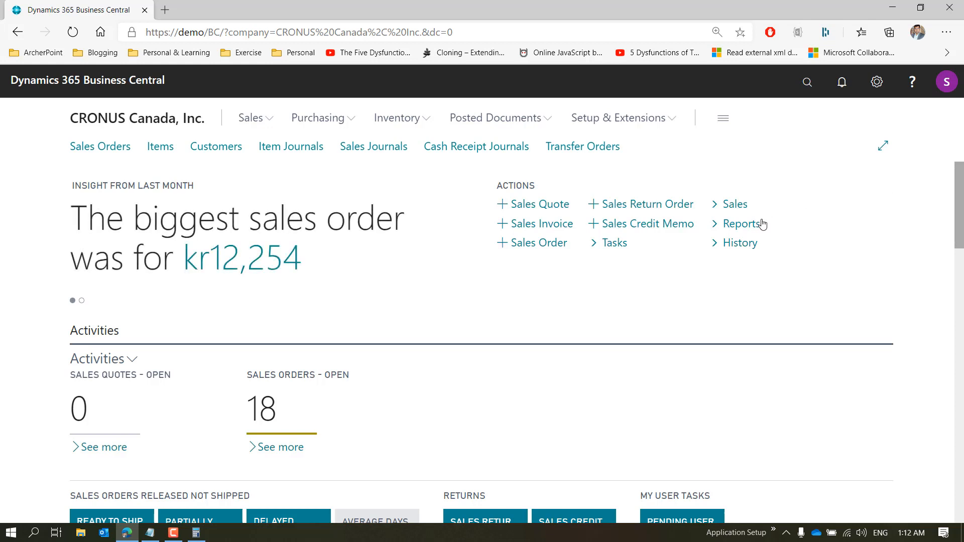
left_click(741, 227)
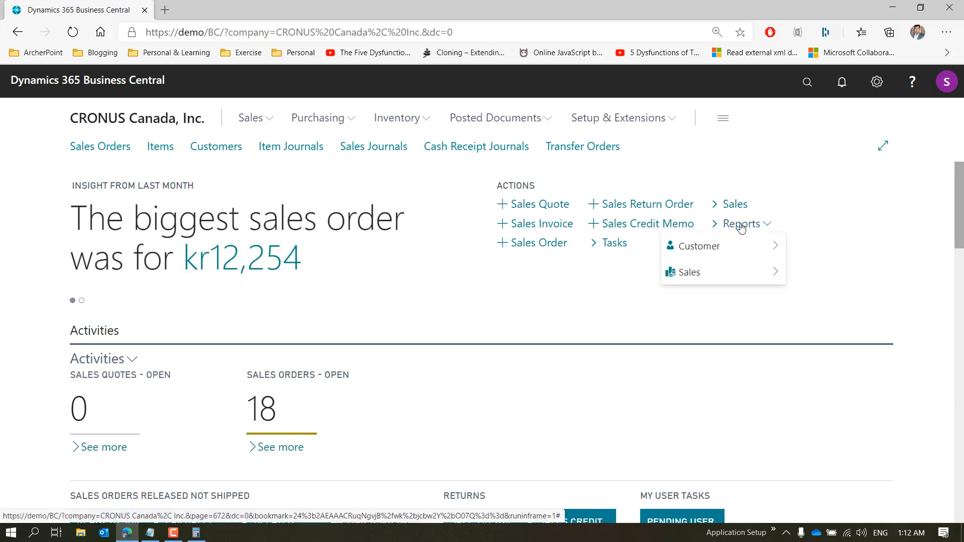
mouse_move(720, 245)
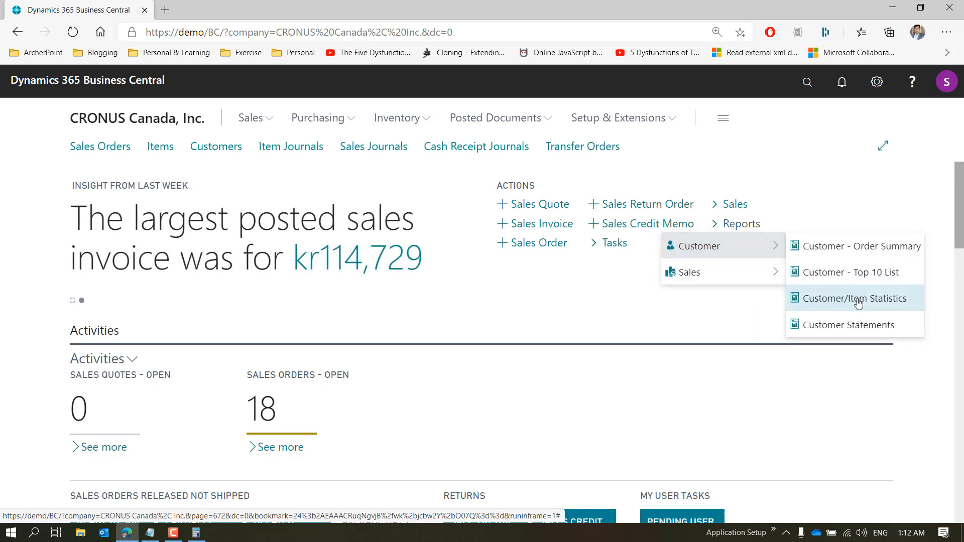
left_click(861, 273)
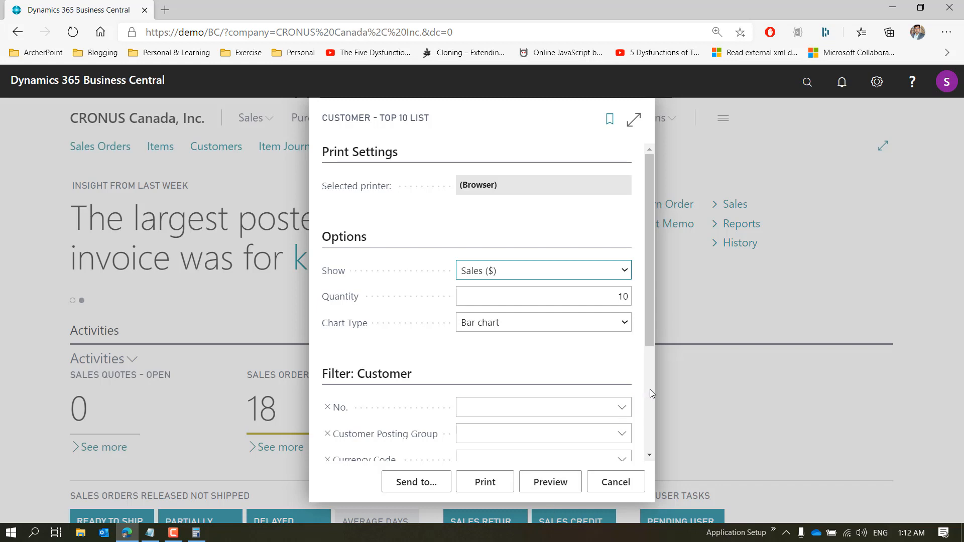
scroll(649, 390, "down", 3)
left_click_drag(650, 390, 646, 258)
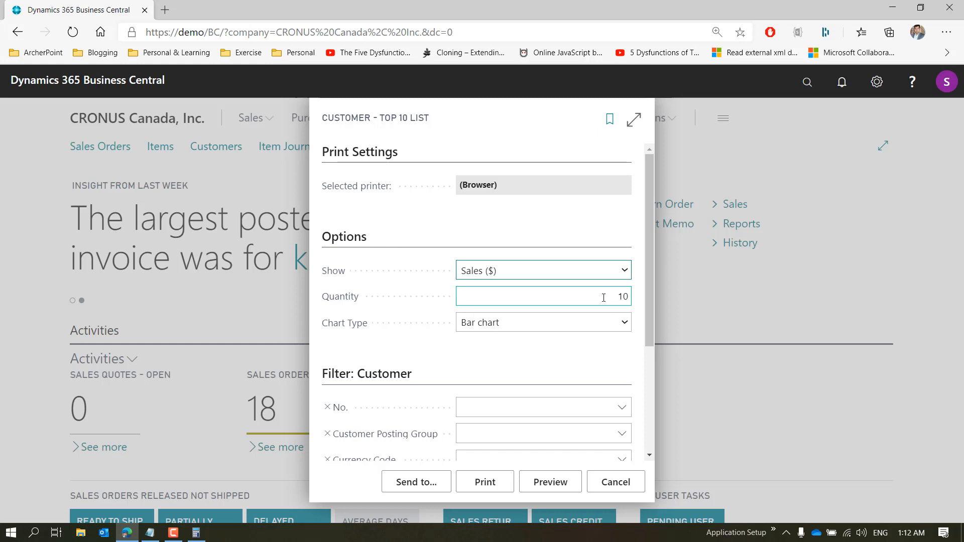
left_click_drag(652, 306, 652, 413)
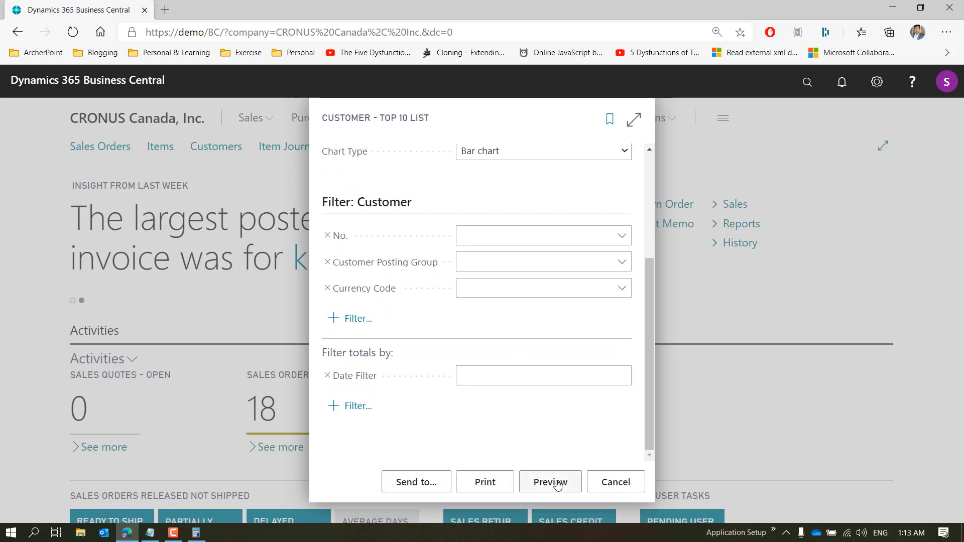
Schedule the Customer - Top 10 List report with PDF as the output type, leaving the date fields blank
left_click(416, 482)
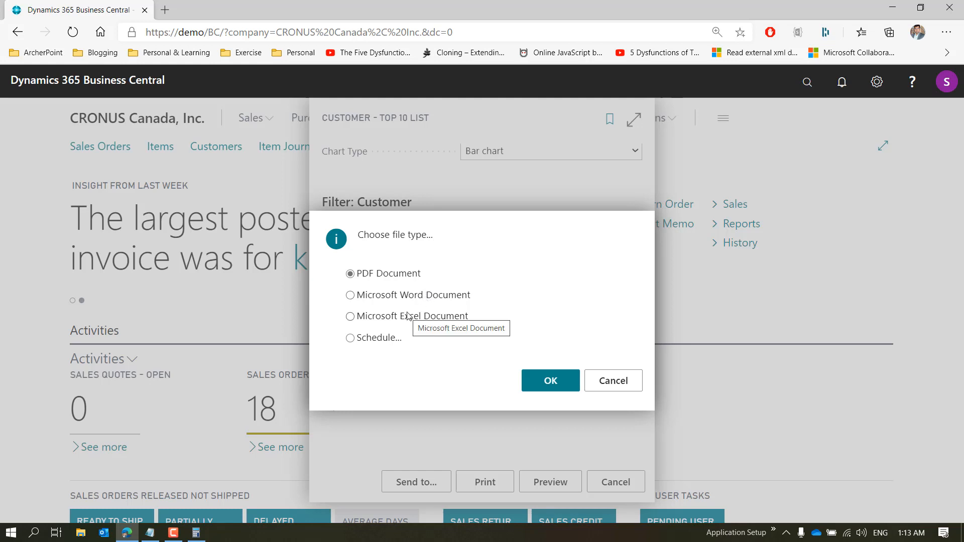
left_click(380, 338)
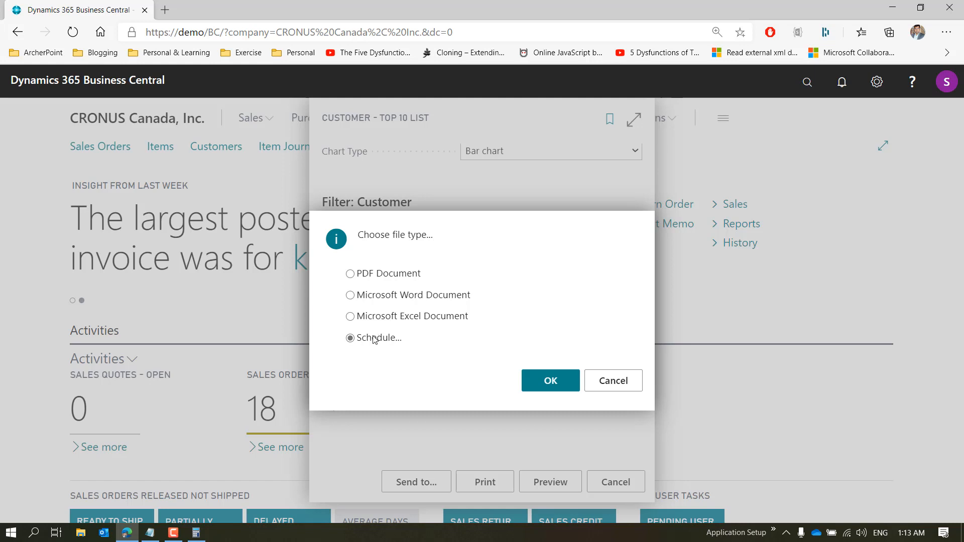
left_click(550, 381)
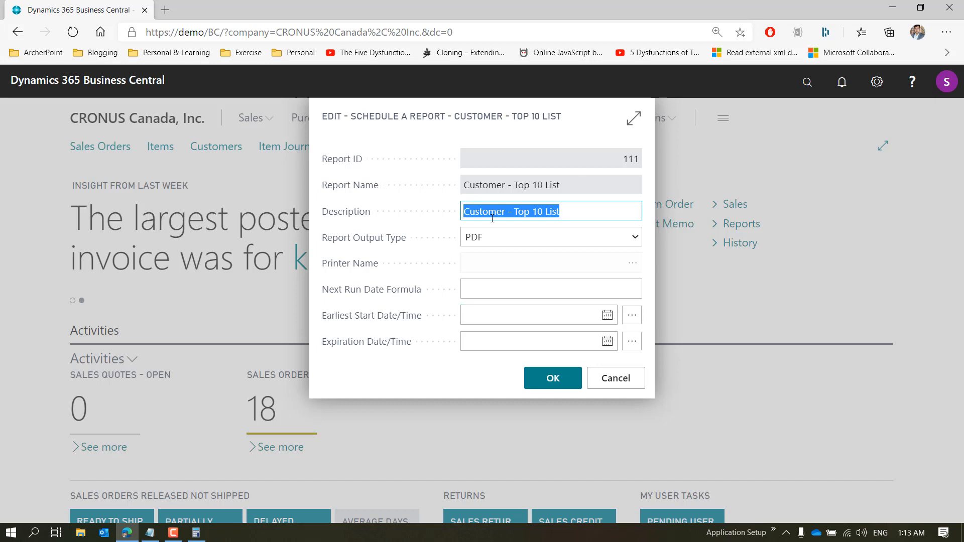
left_click(632, 239)
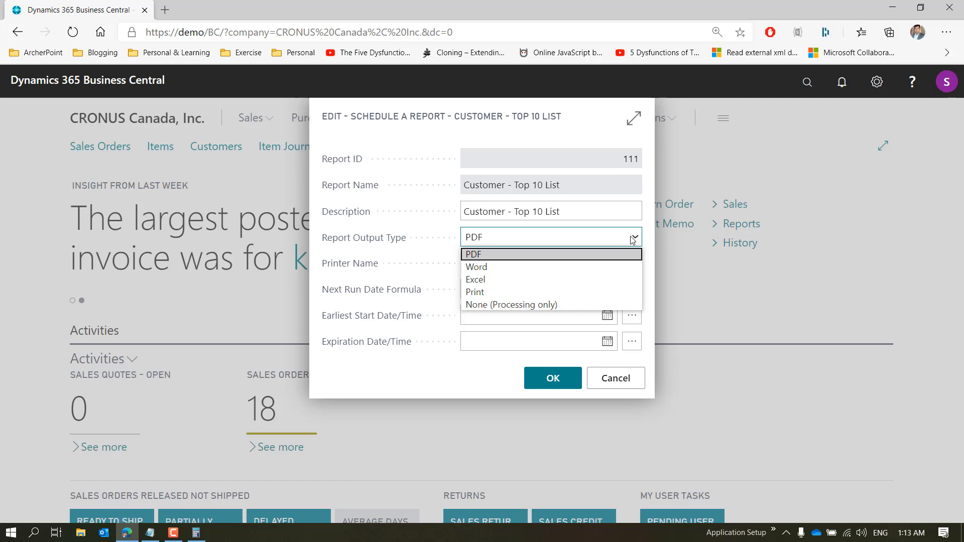
left_click(543, 255)
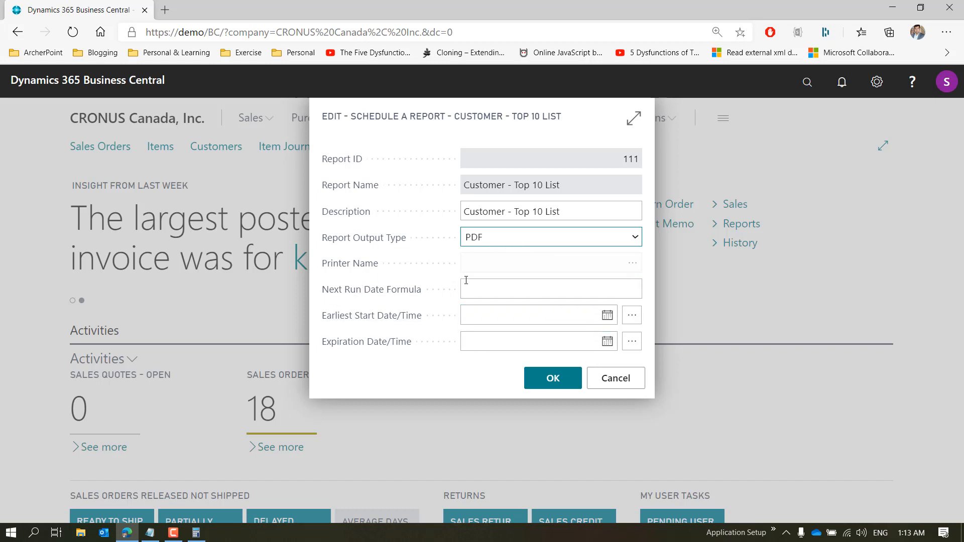
left_click(542, 383)
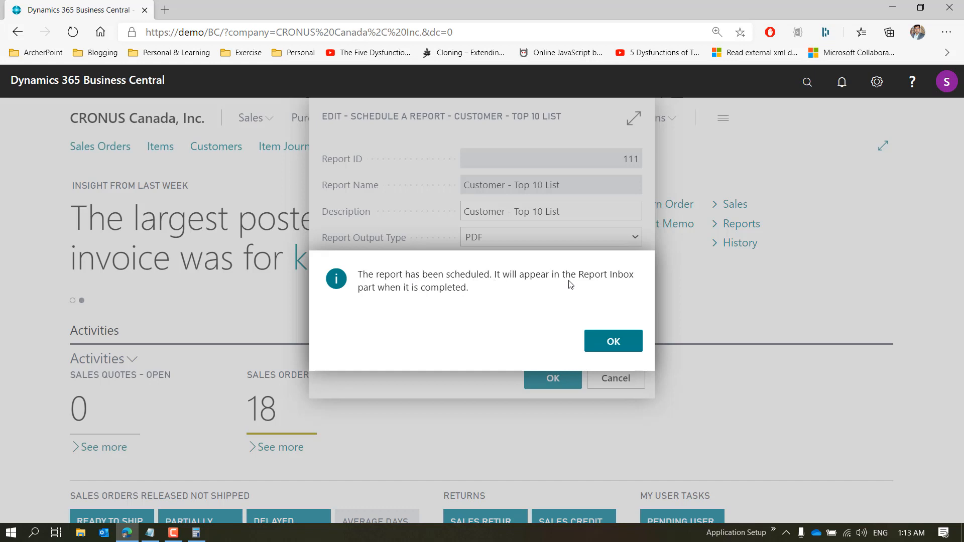
left_click(623, 344)
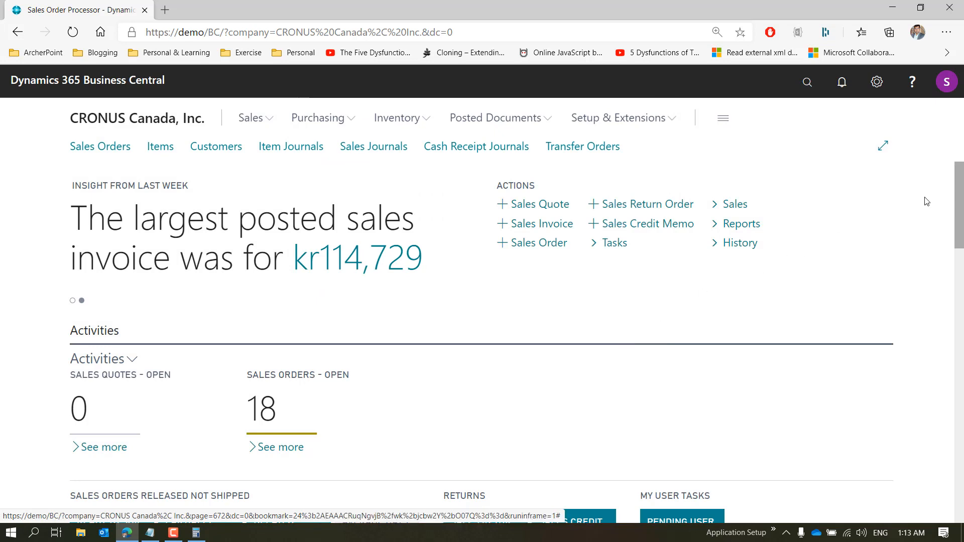
Open the Customer - Top 10 List PDF from the Report Inbox, review its table and chart, and close it
left_click_drag(959, 190, 962, 450)
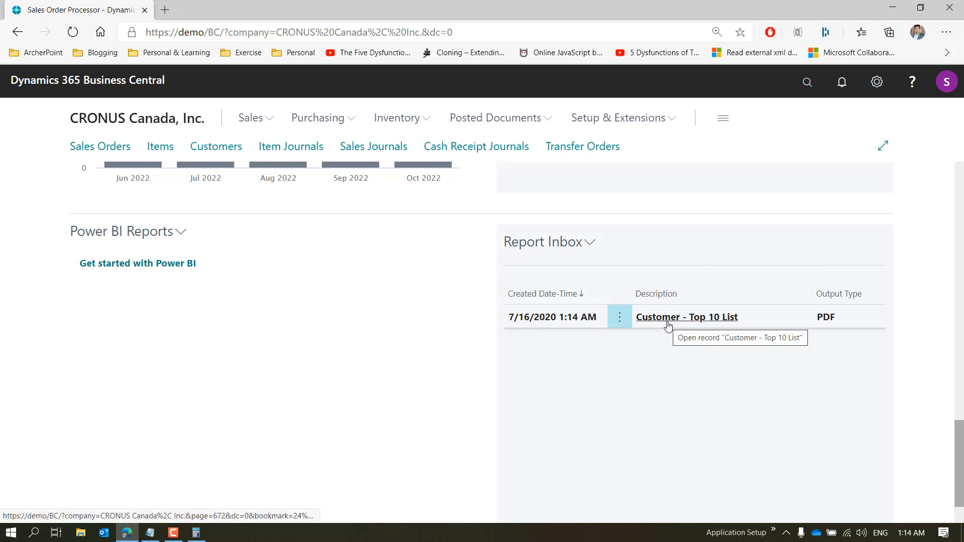
left_click(695, 318)
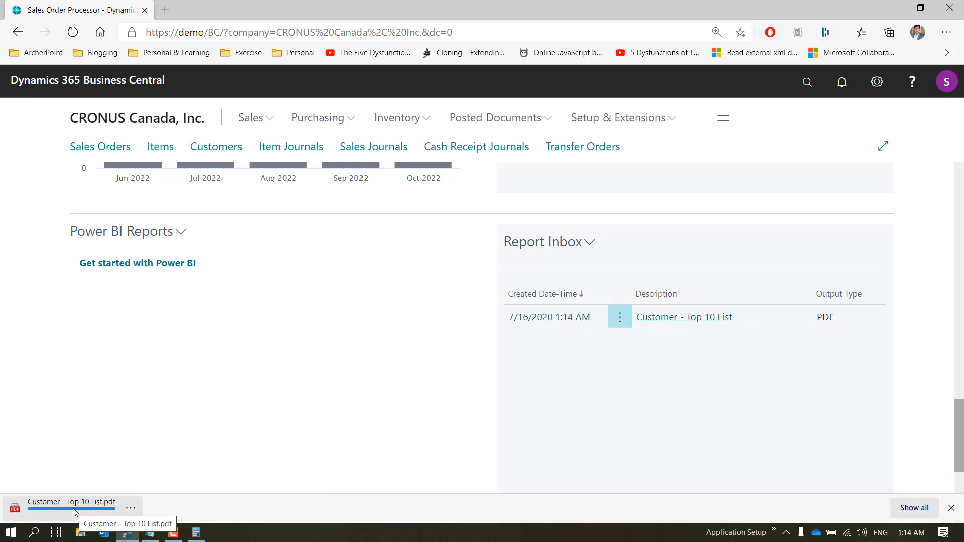
left_click(73, 508)
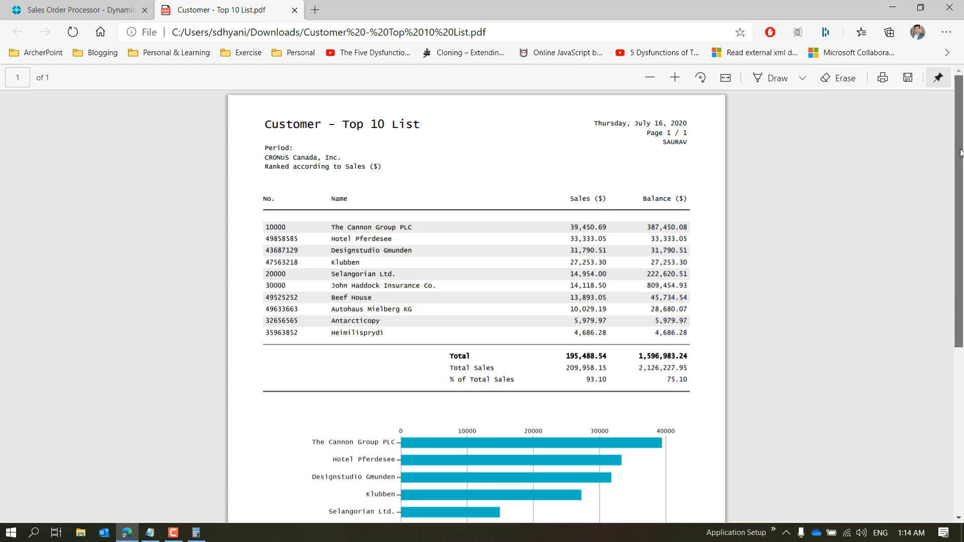
scroll(476, 301, "down", 5)
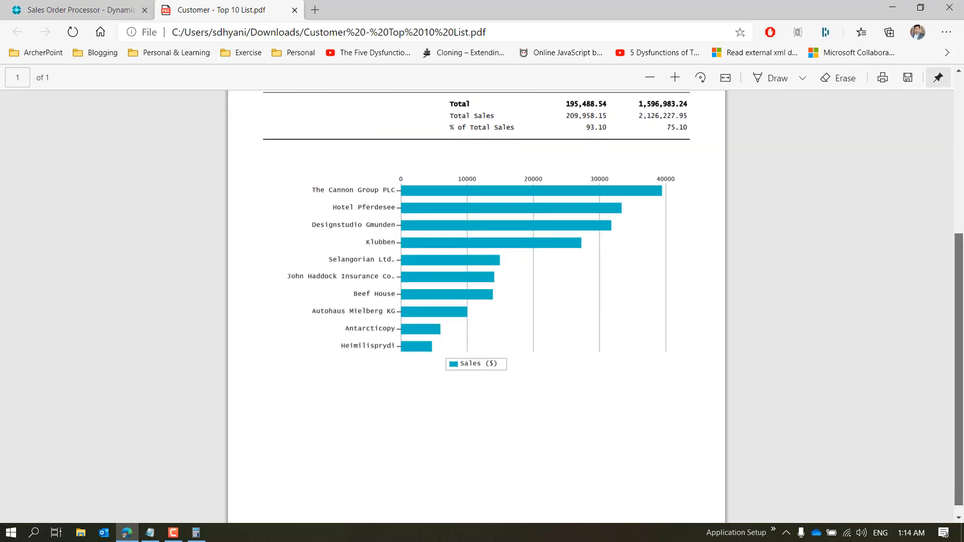
left_click(294, 10)
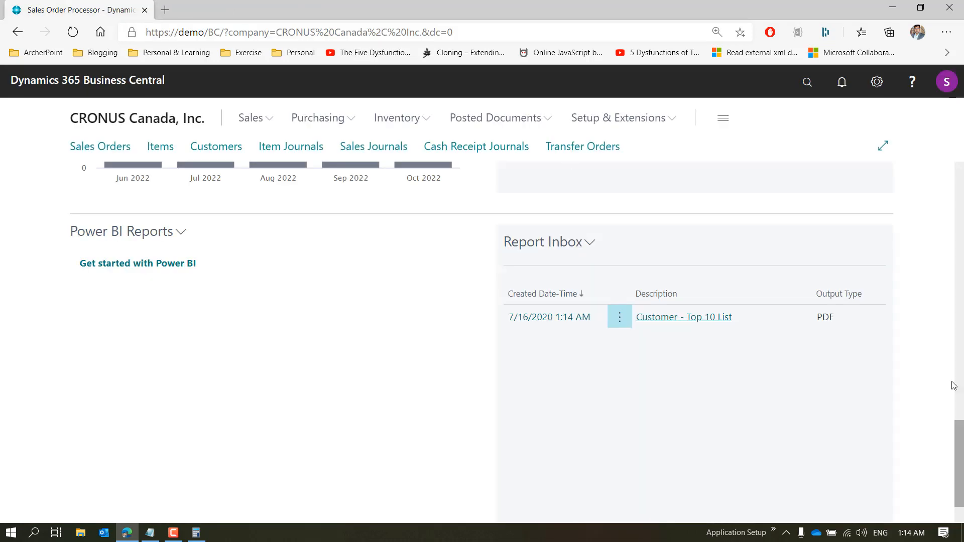
left_click_drag(960, 432, 959, 169)
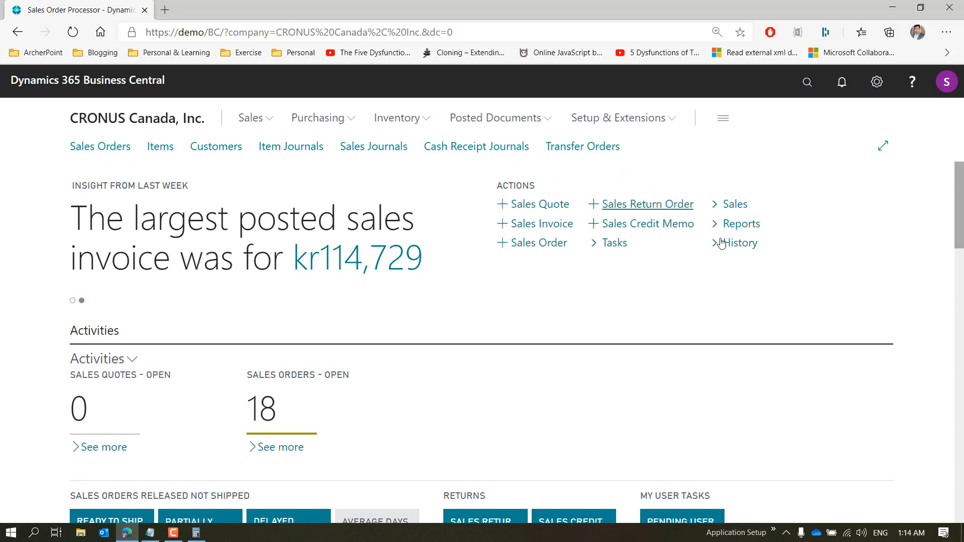
left_click(744, 232)
mouse_move(751, 244)
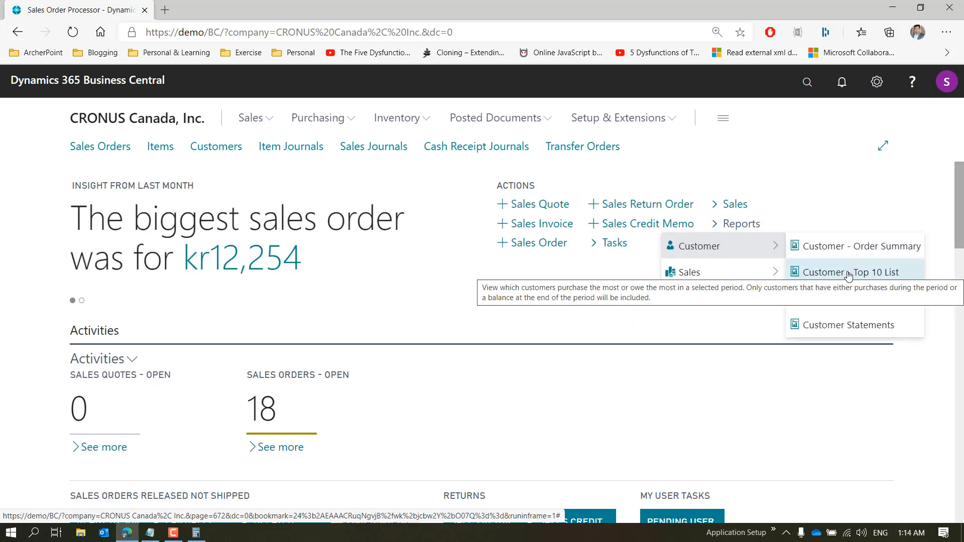
left_click(838, 321)
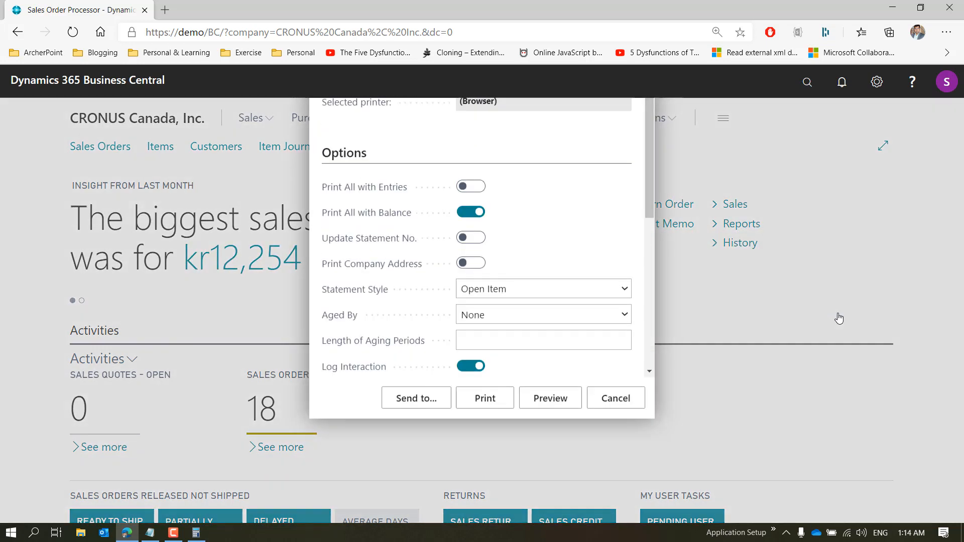
left_click(618, 482)
Open the Customer/Item Statistics report from the home page's customer reports and choose to send it to a schedule
left_click(737, 229)
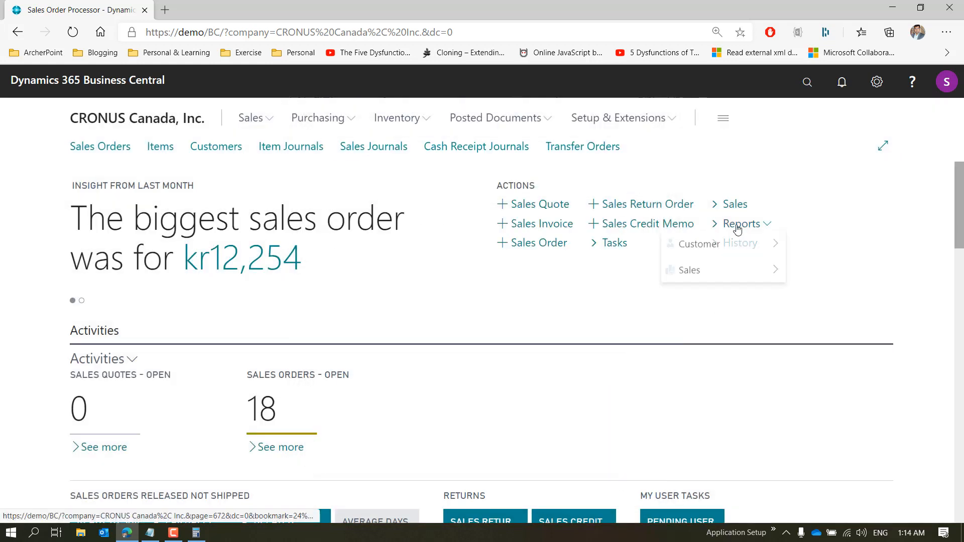
mouse_move(748, 248)
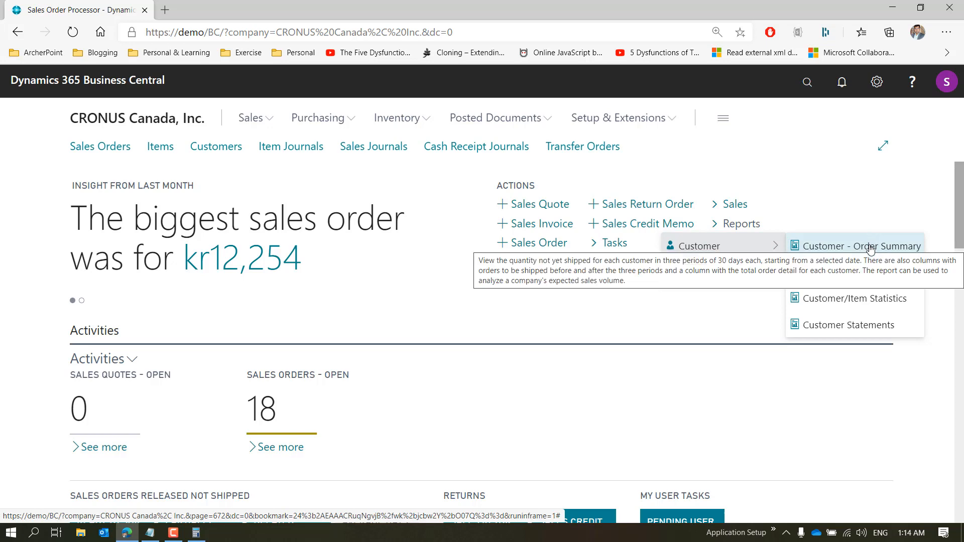
left_click(853, 298)
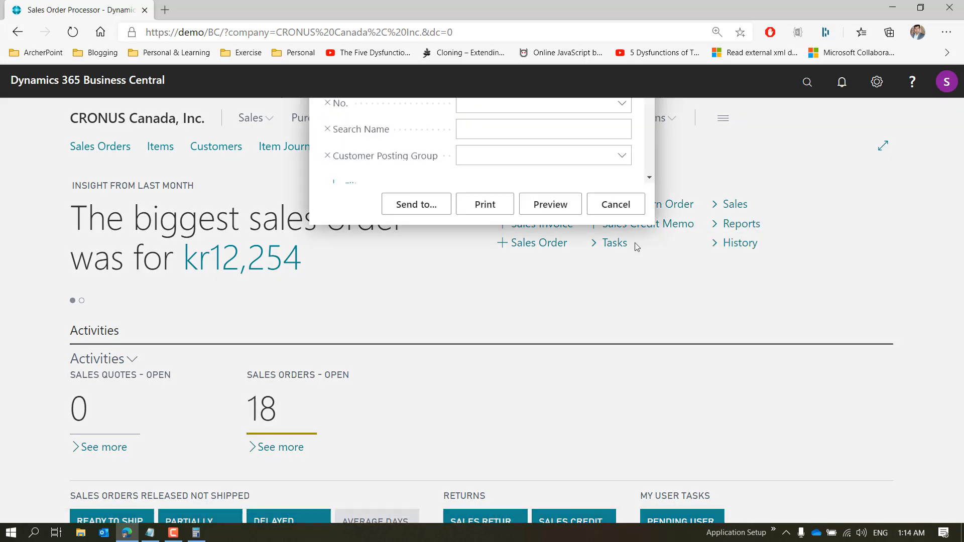
left_click(480, 272)
left_click_drag(647, 288, 646, 447)
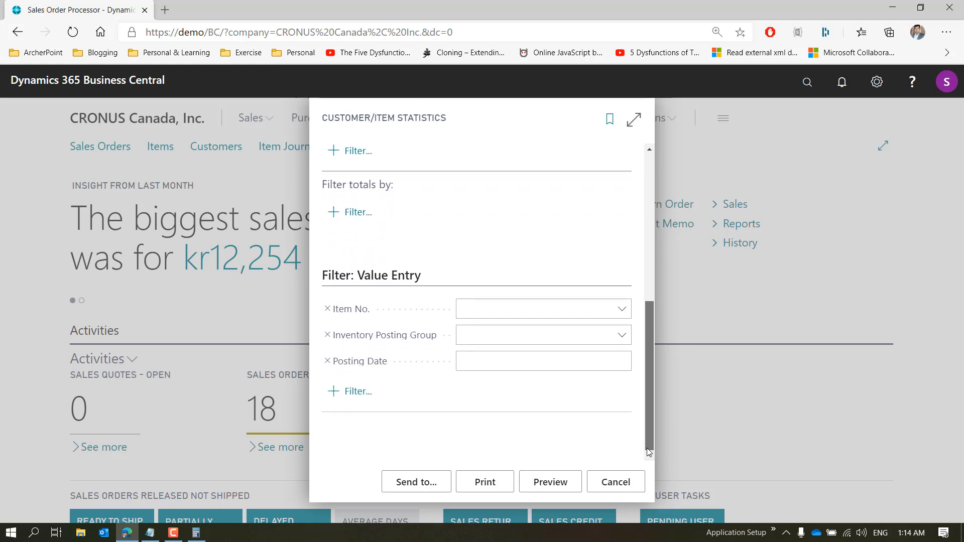
left_click(410, 483)
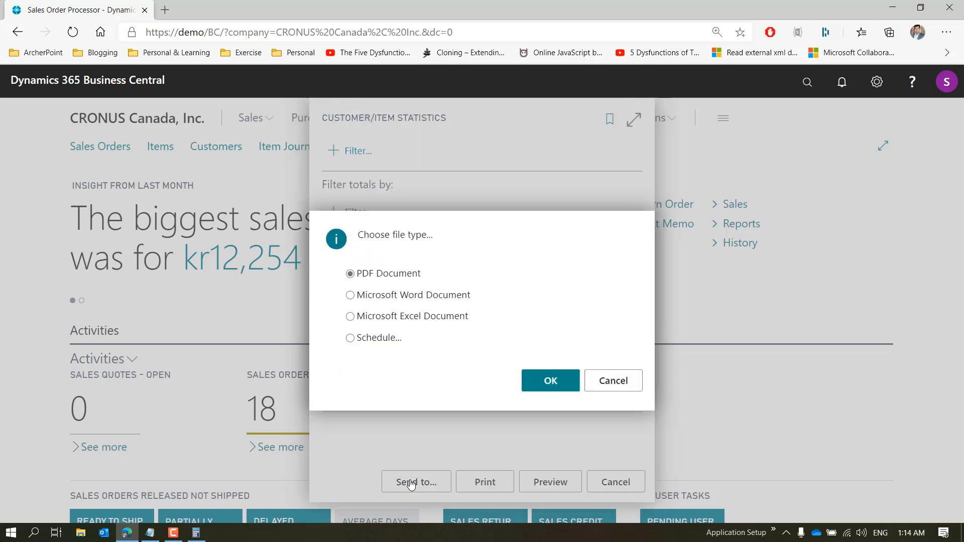
left_click(370, 340)
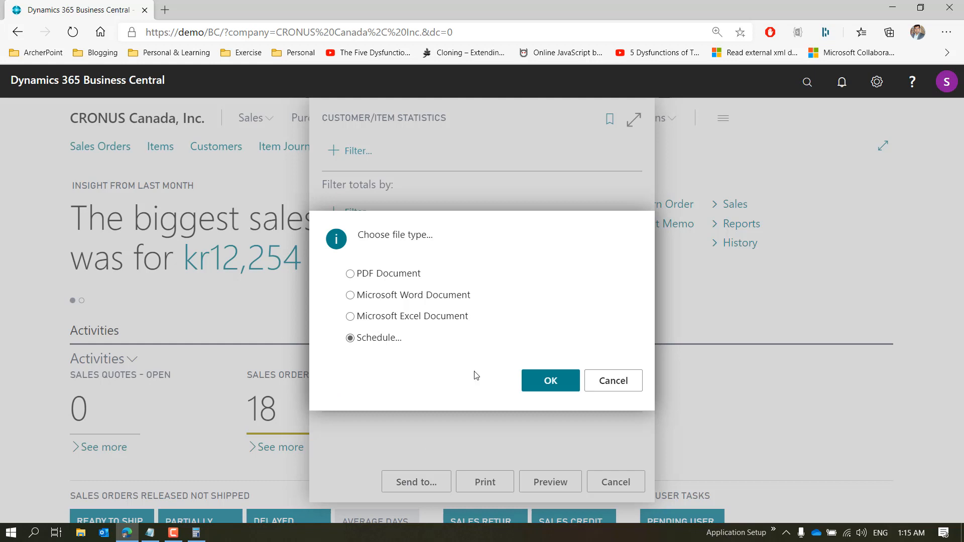
left_click(536, 392)
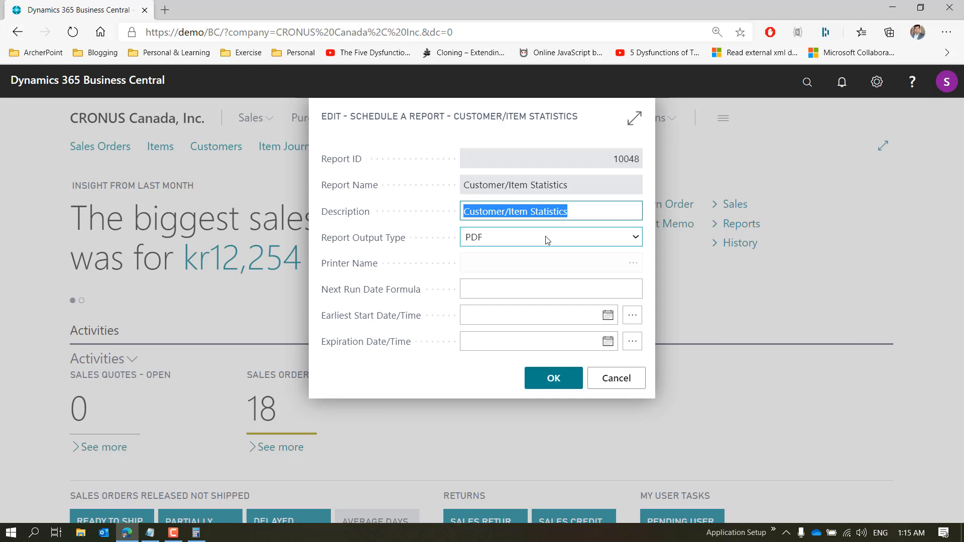
Set the scheduled Customer/Item Statistics report's Earliest Start Date/Time to 7/16/2020 1:16 AM
left_click(482, 318)
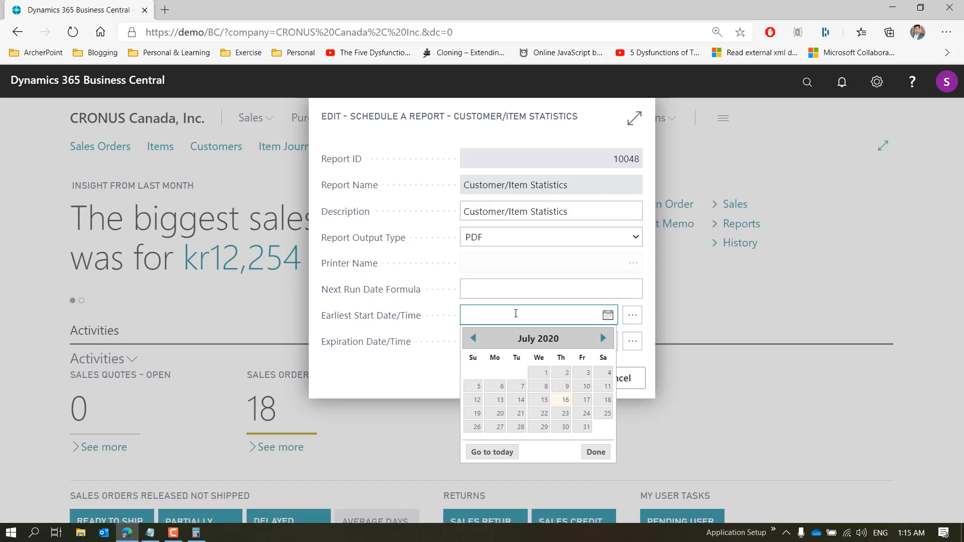
type("7/16/2020 1:04 AM")
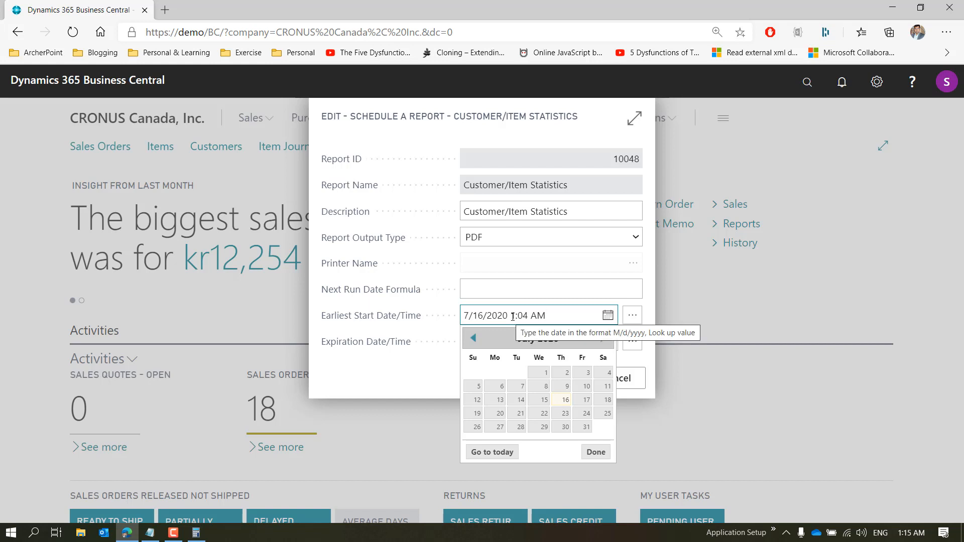
left_click(529, 318)
key("BackSpace")
key("BackSpace")
type("15")
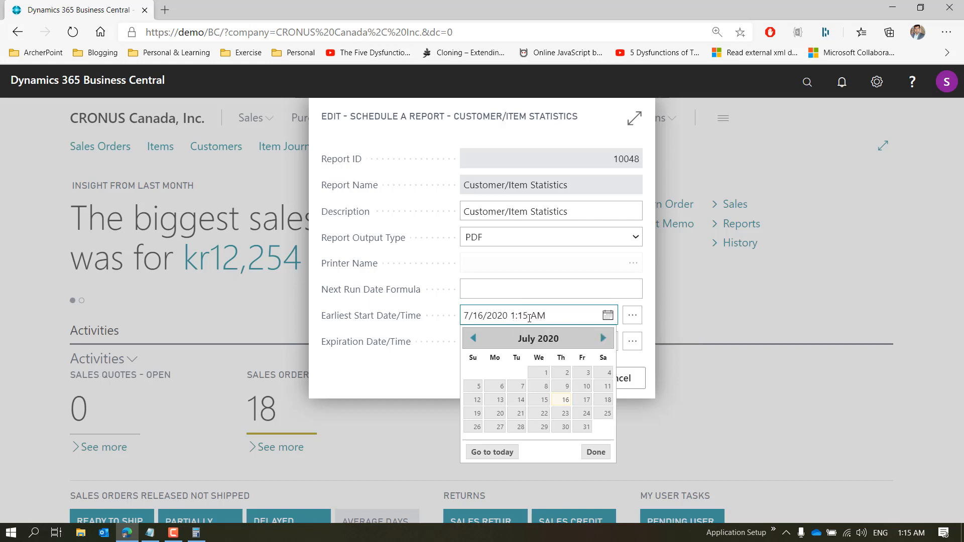
key("Tab")
left_click(529, 317)
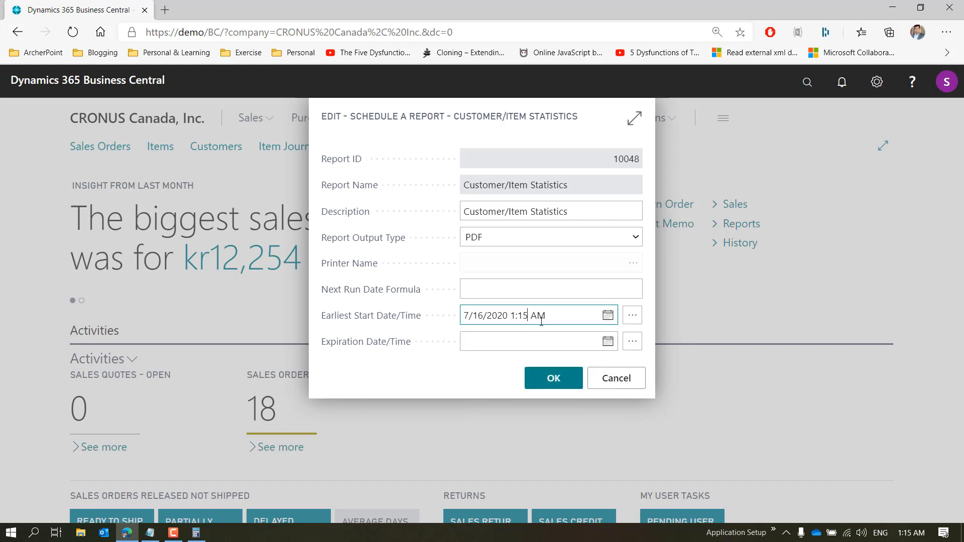
key("BackSpace")
type("6")
key("Tab")
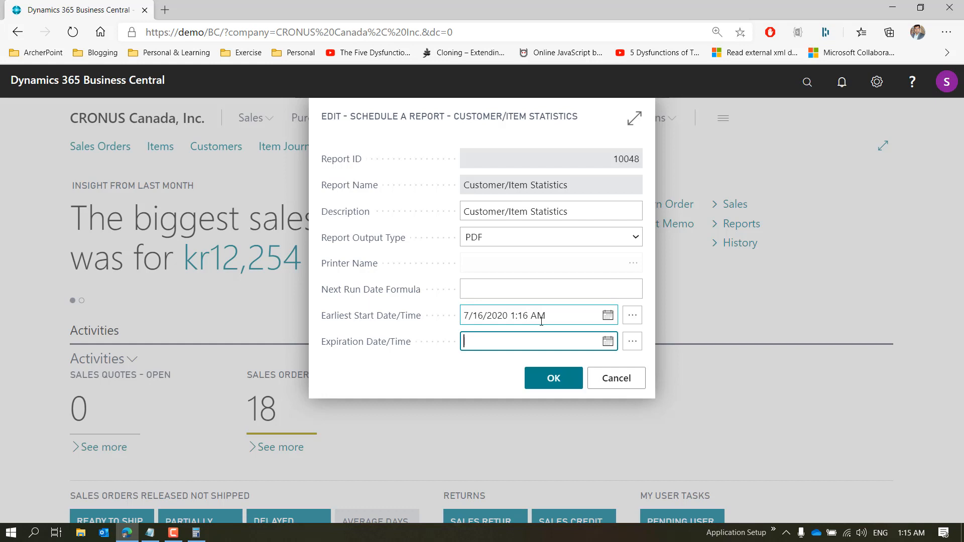
Set the scheduled report's Next Run Date Formula to 1D
left_click(495, 290)
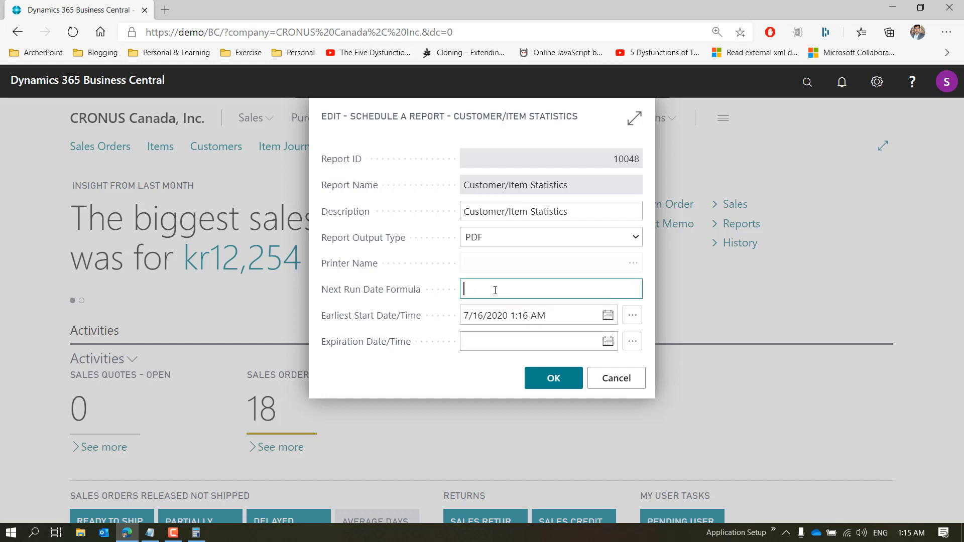
type("1D")
key("Tab")
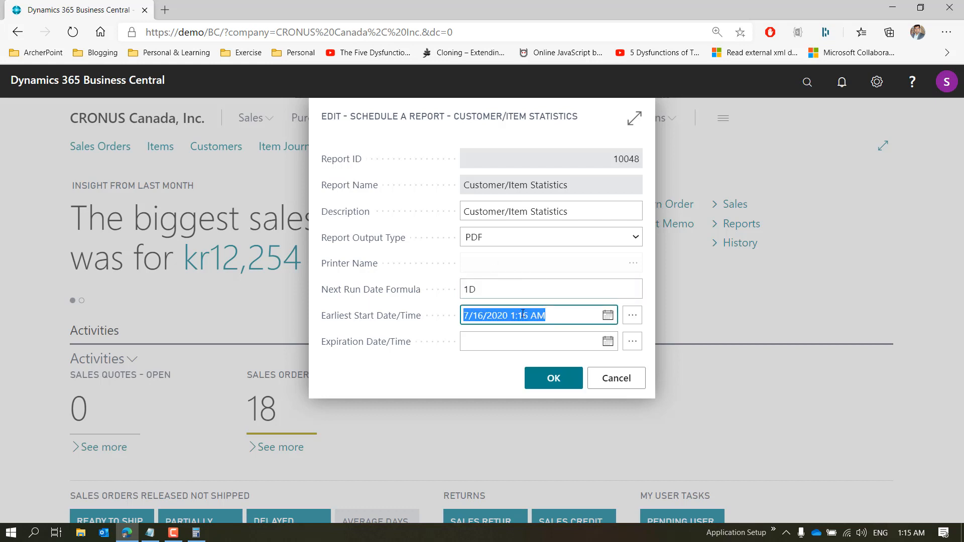
Submit the schedule for the Customer/Item Statistics report and acknowledge the confirmation
left_click(551, 378)
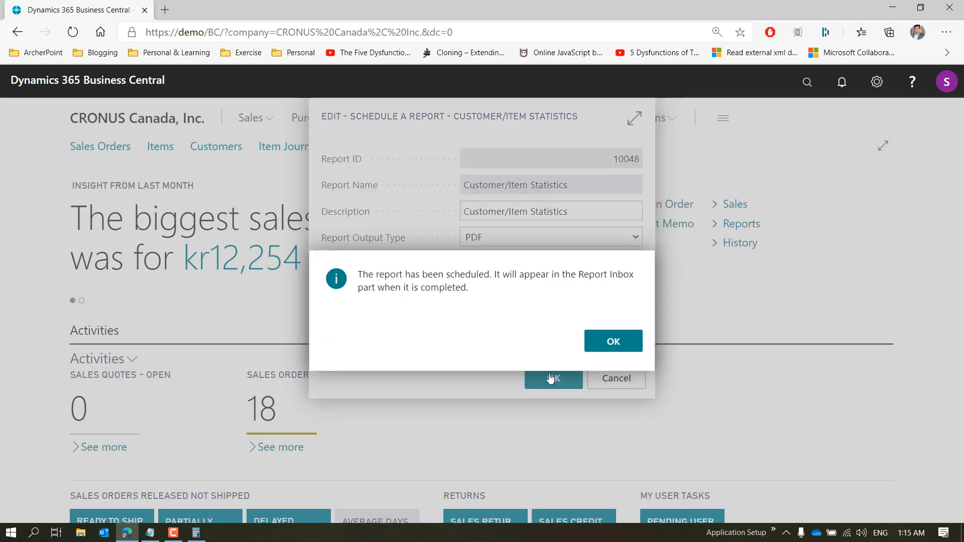
left_click(625, 341)
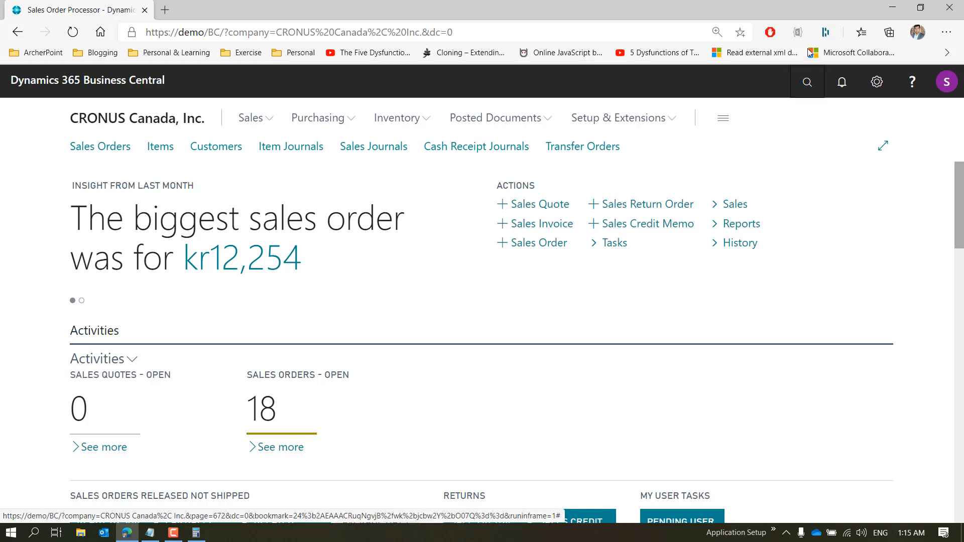
Find and open the Job Queue Entries list, reload it, and check the scheduled Customer/Item Statistics entry
left_click(807, 81)
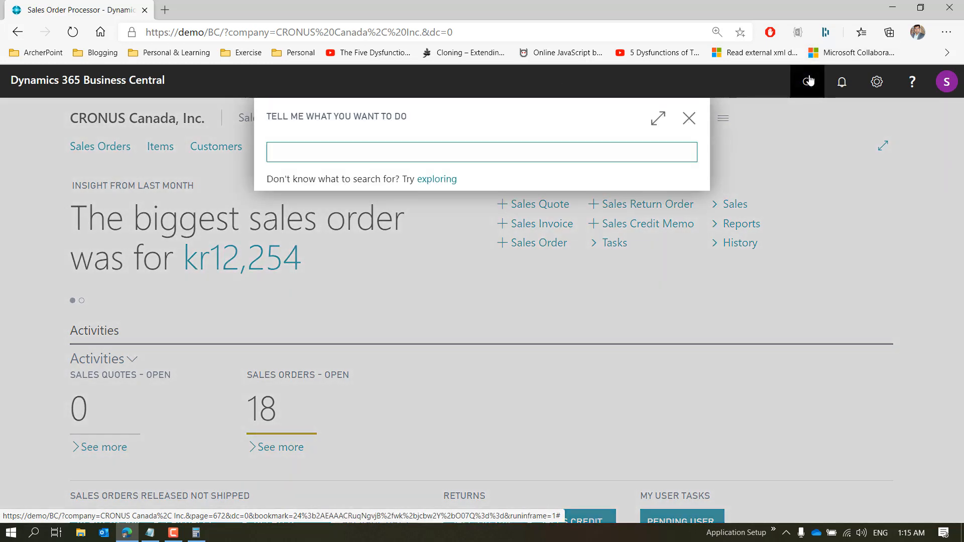
type("Job Que")
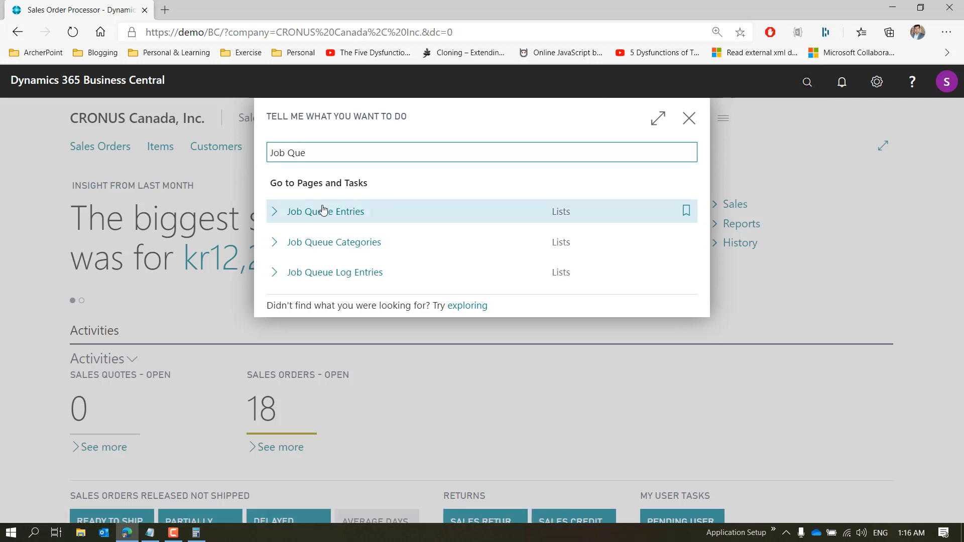
left_click(323, 211)
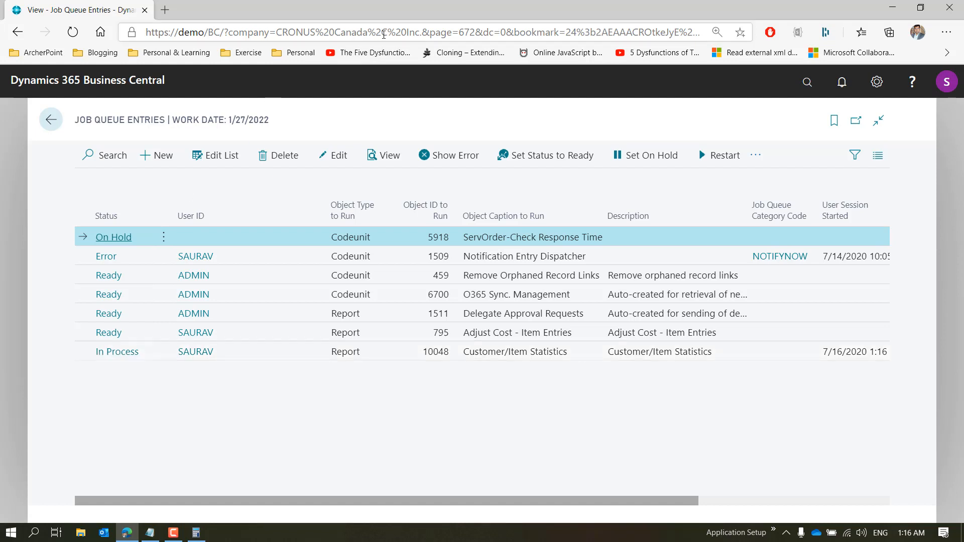
left_click(383, 34)
key("Return")
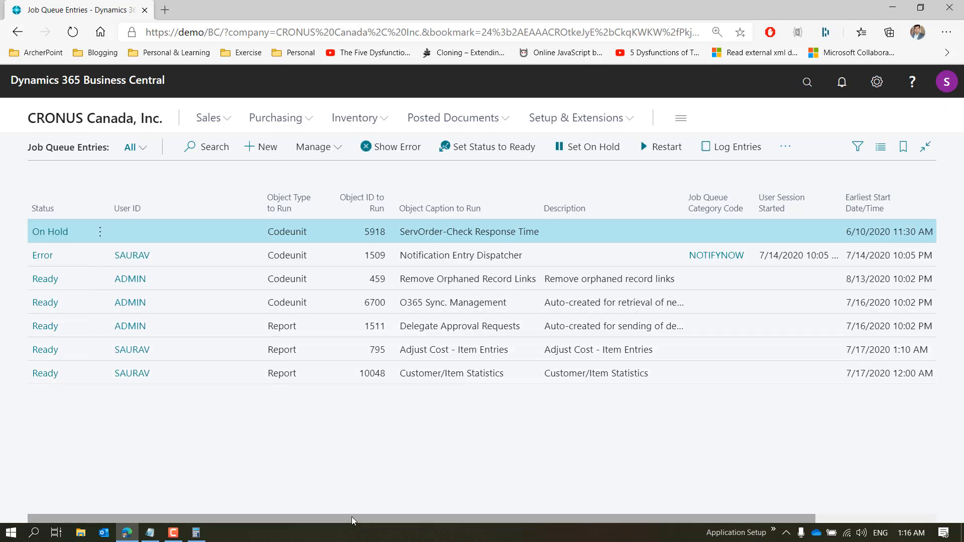
scroll(353, 520, "right", 3)
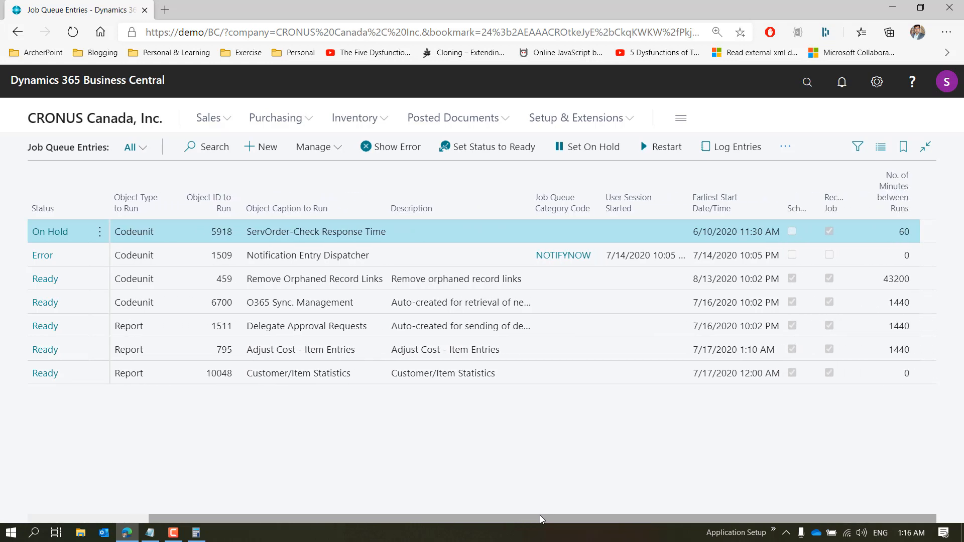
scroll(185, 509, "left", 3)
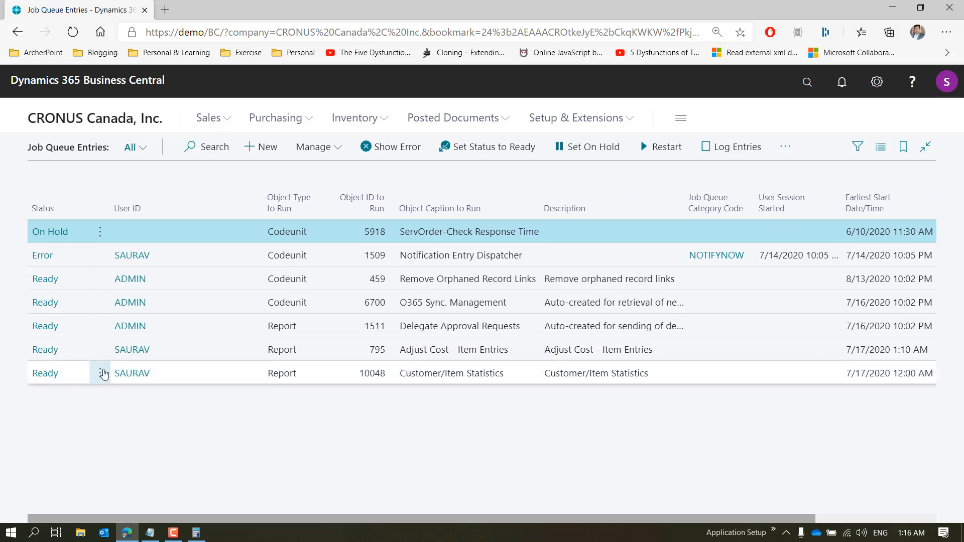
View the Customer/Item Statistics job queue entry card and review its general, report parameter and recurrence settings
left_click(101, 373)
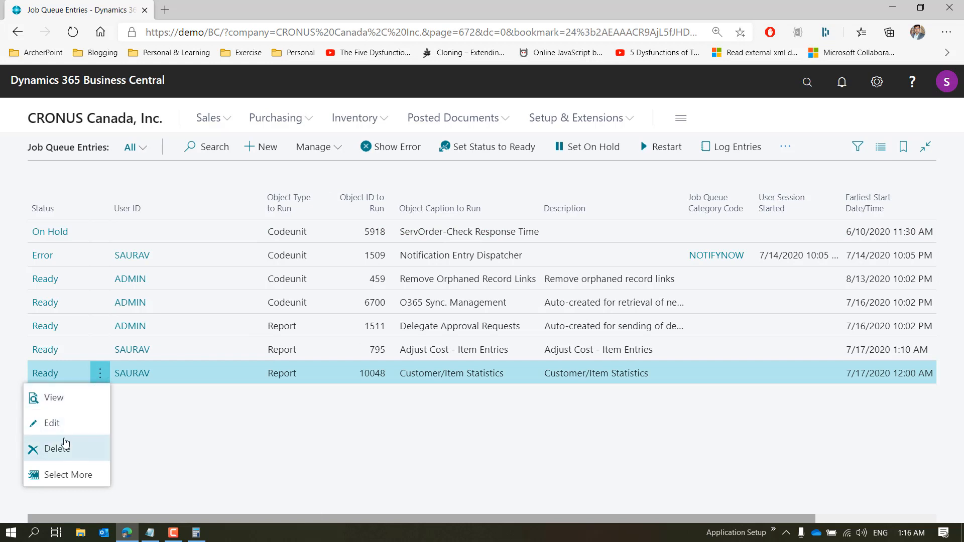
left_click(69, 400)
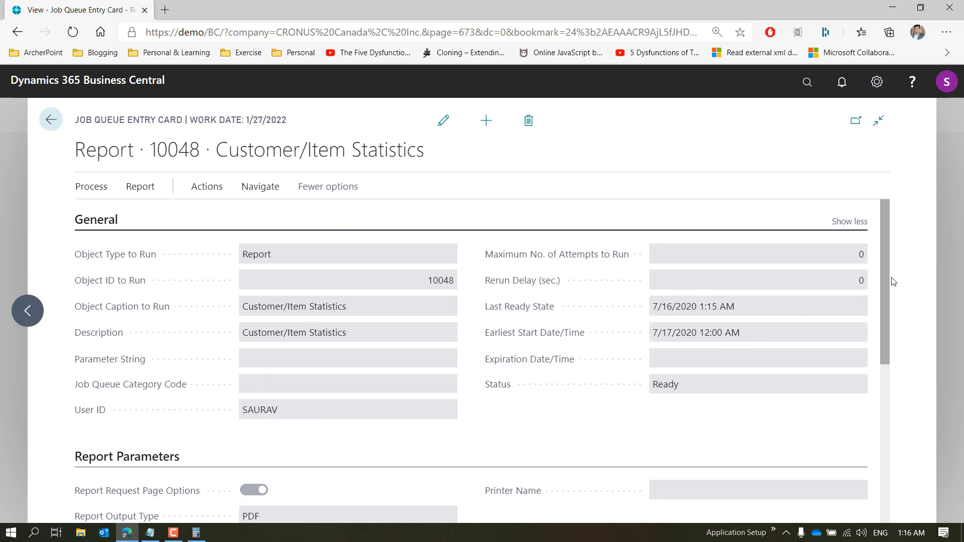
scroll(887, 281, "down", 4)
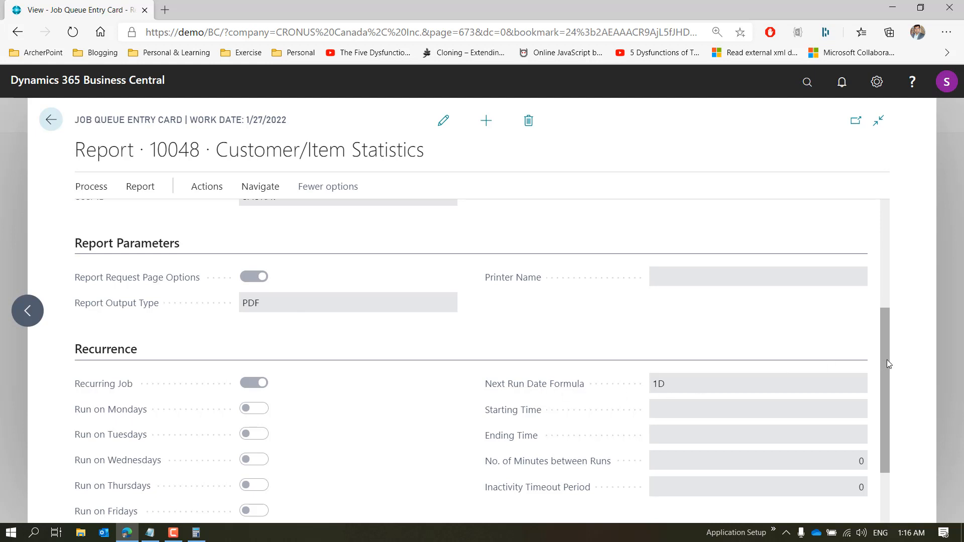
scroll(889, 411, "down", 2)
scroll(894, 251, "up", 6)
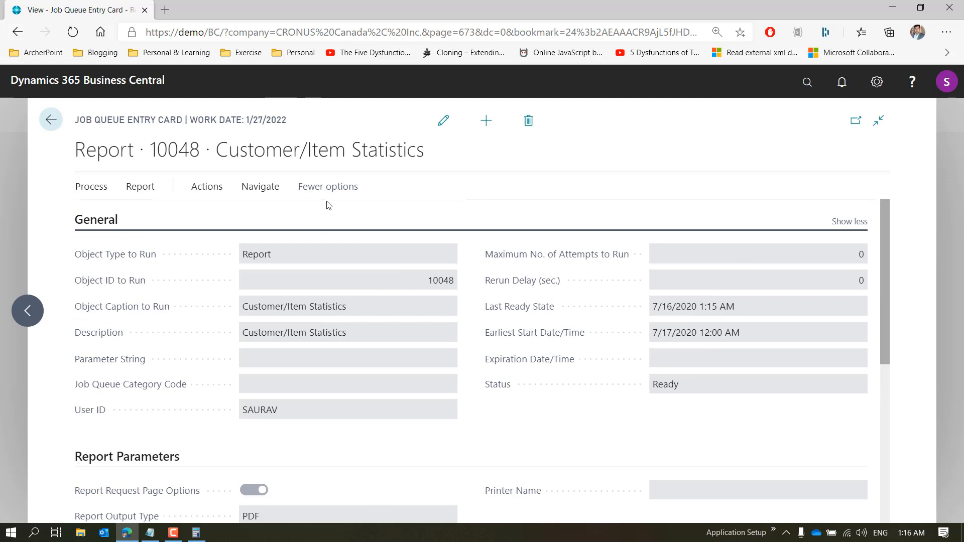
Check the Customer/Item Statistics job's log entries for its status, start time and duration, and return to the home page
left_click(206, 190)
left_click(261, 189)
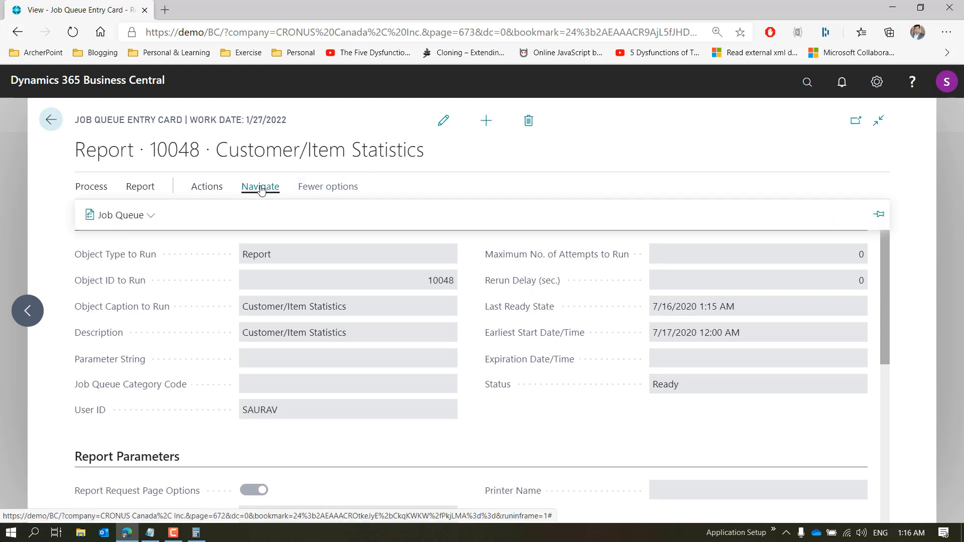
left_click(116, 209)
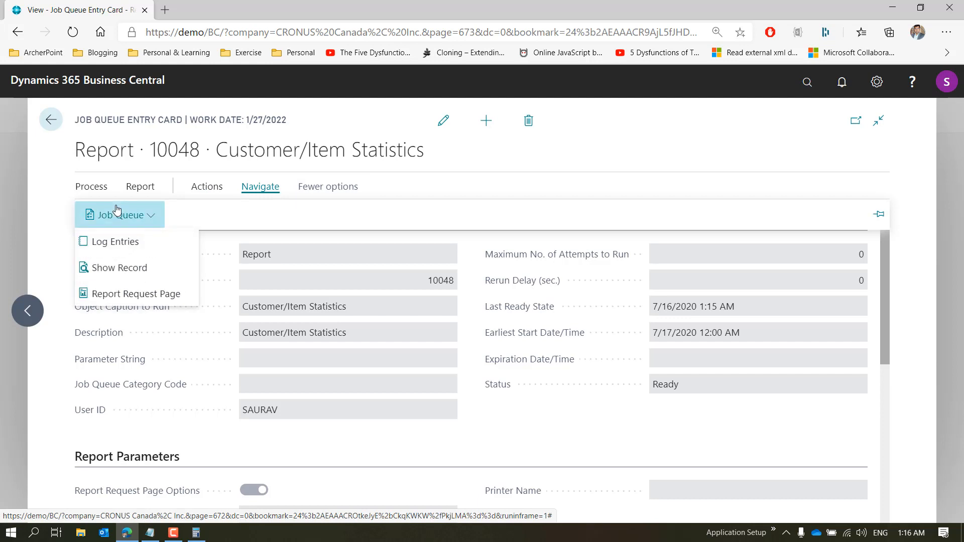
left_click(122, 242)
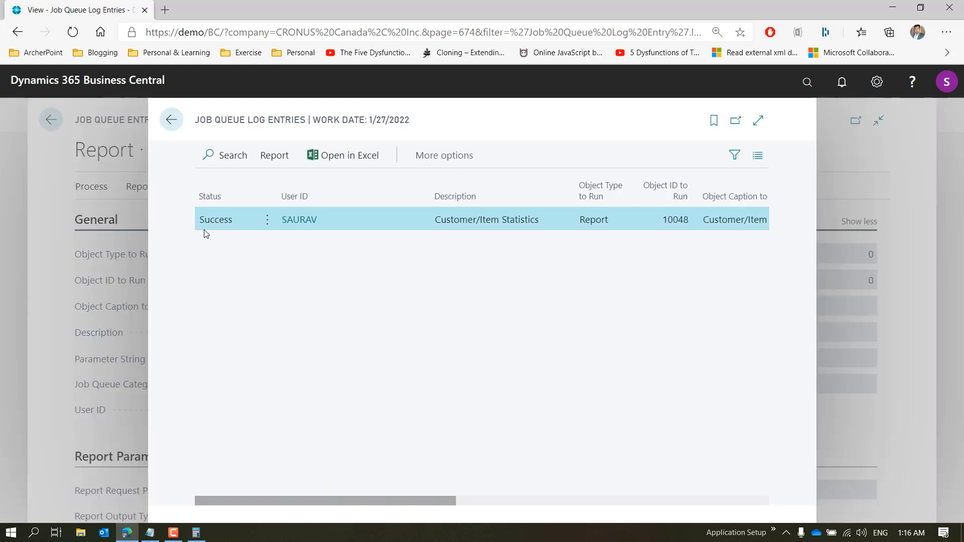
left_click_drag(367, 502, 636, 481)
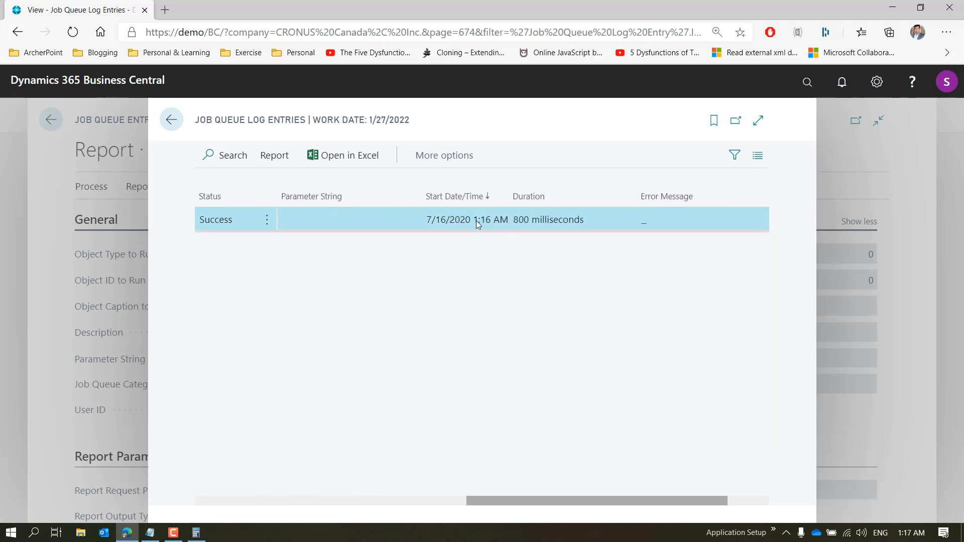
scroll(472, 222, "left", 5)
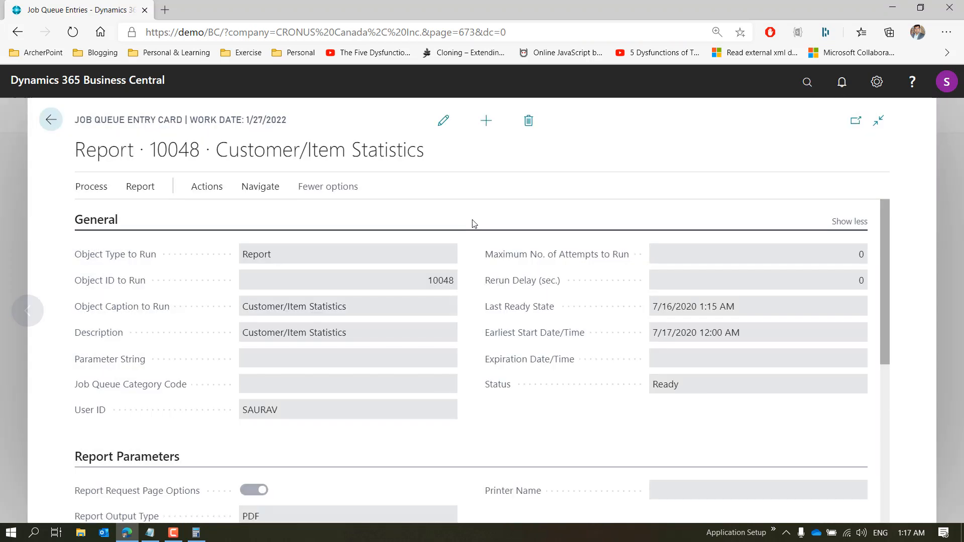
scroll(472, 221, "left", 5)
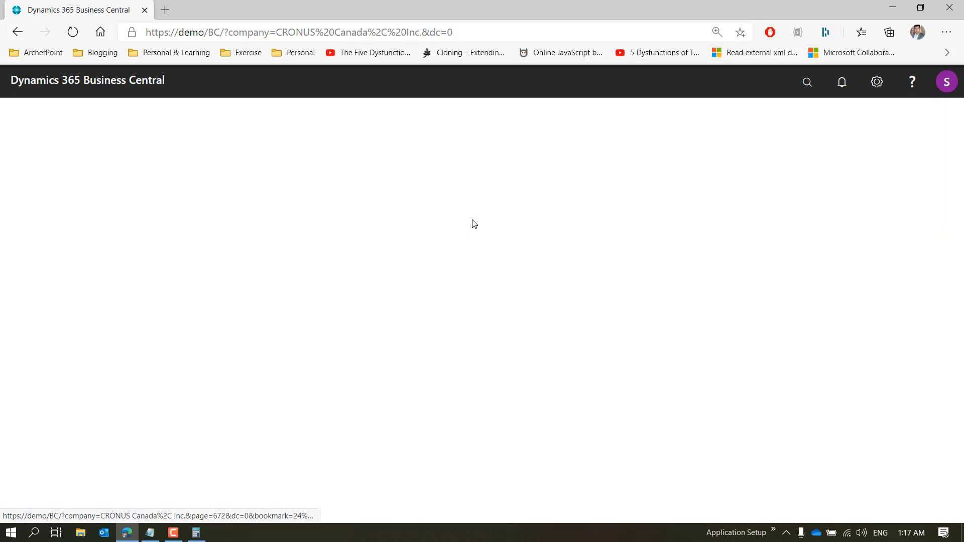
Open the Customer/Item Statistics PDF from the Report Inbox, review it, and close it
left_click_drag(957, 194, 951, 450)
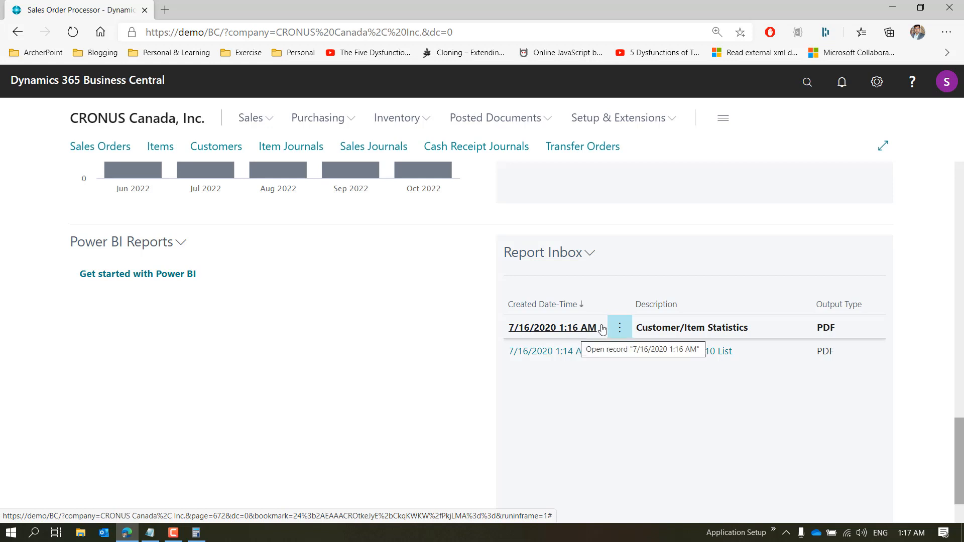
left_click(687, 327)
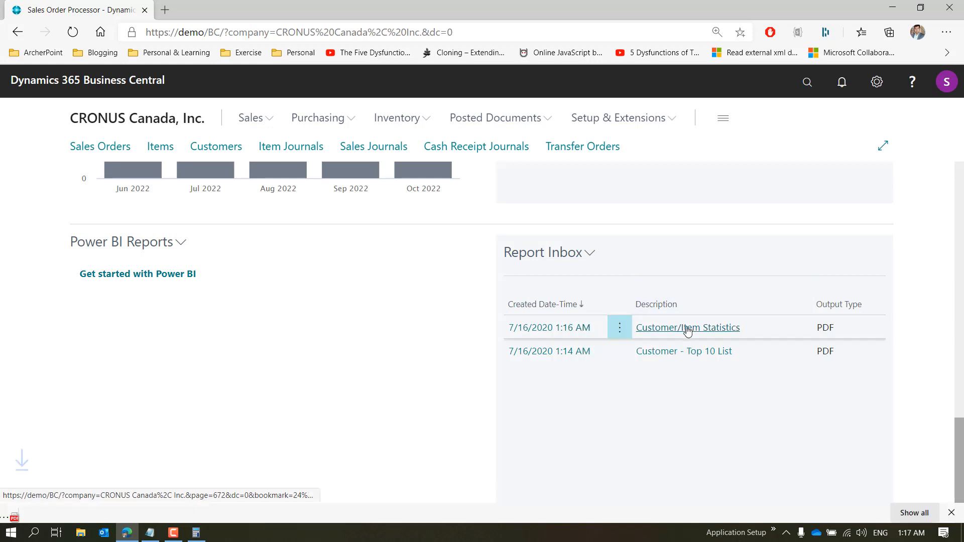
left_click(83, 511)
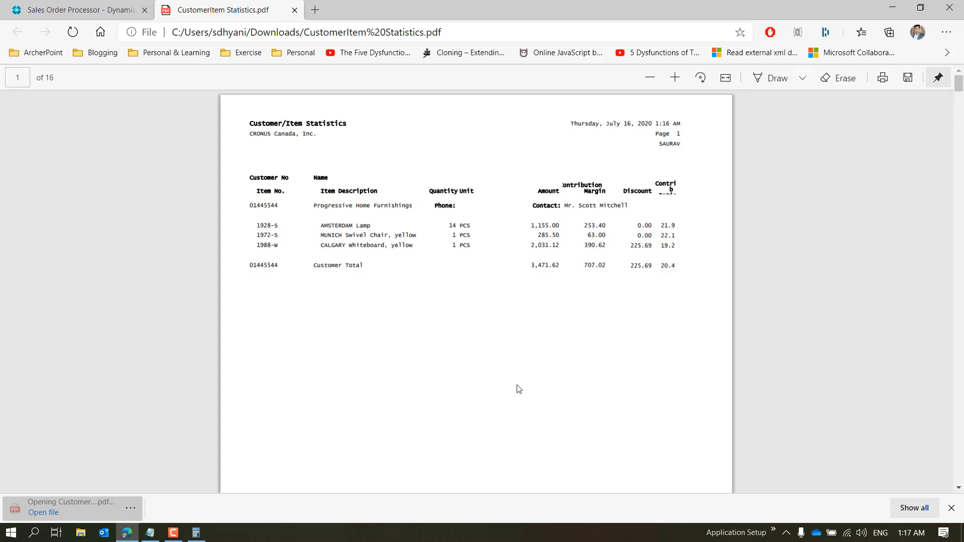
left_click(294, 11)
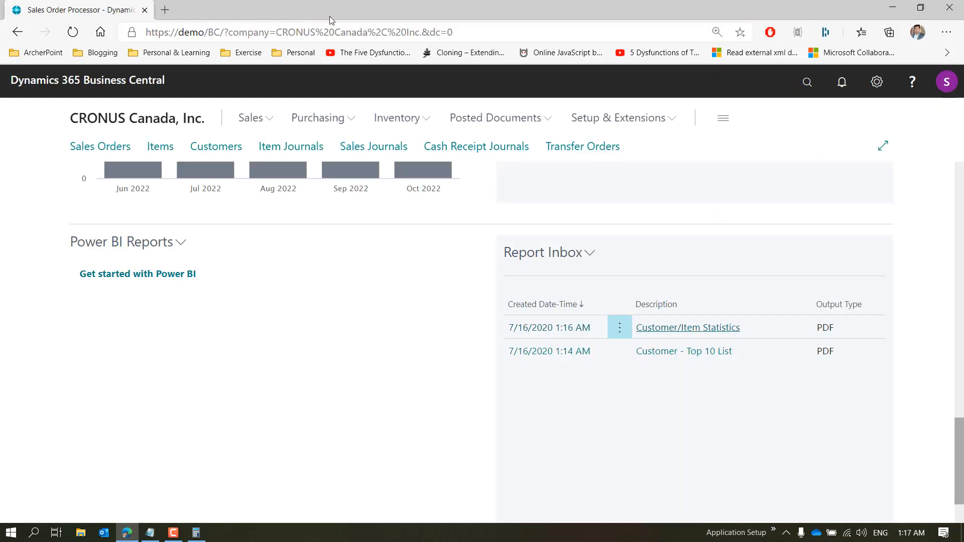
Delete the Customer/Item Statistics and Customer - Top 10 List reports from the Report Inbox
left_click(590, 255)
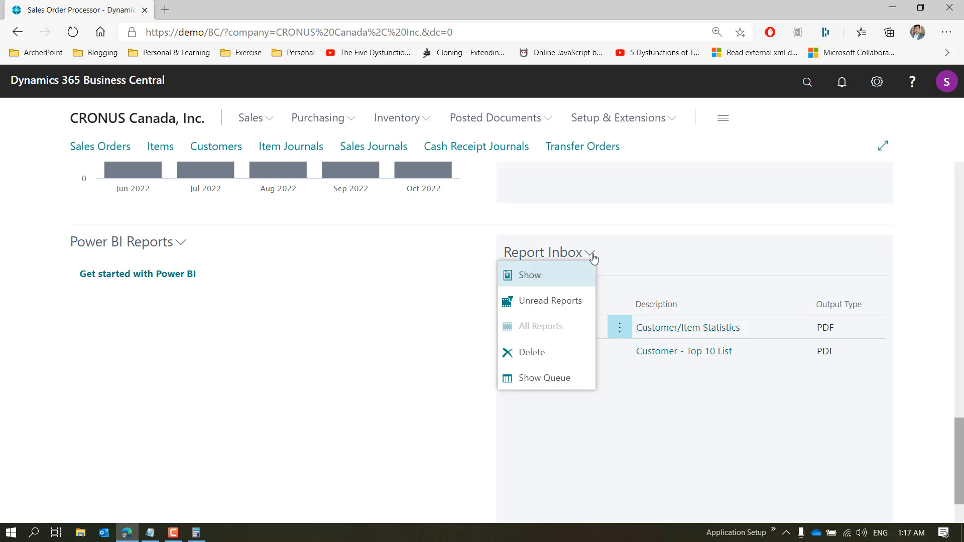
left_click(556, 363)
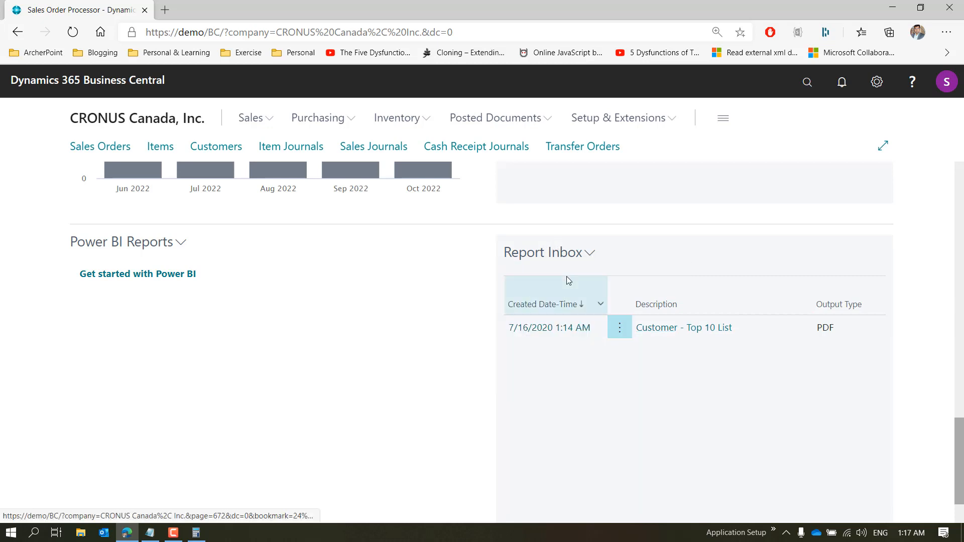
left_click(588, 255)
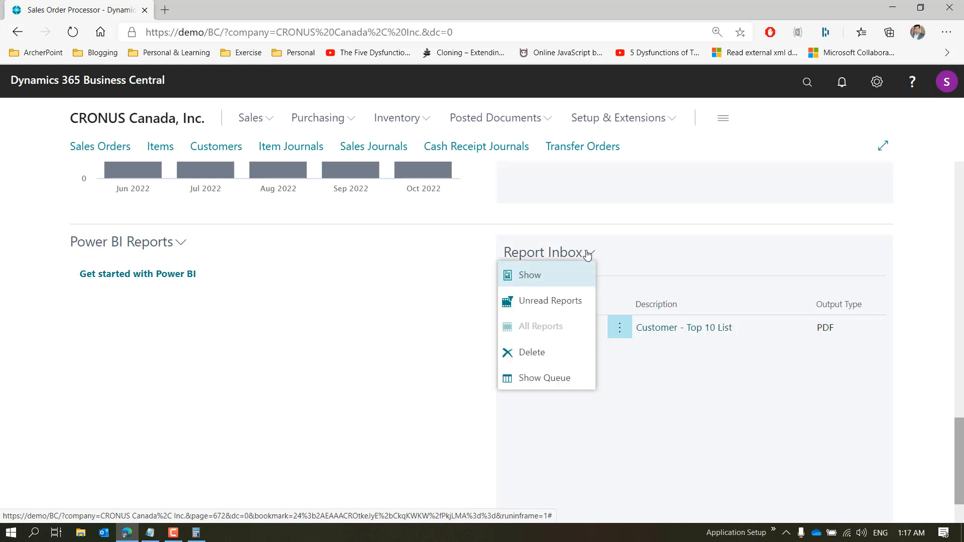
left_click(547, 353)
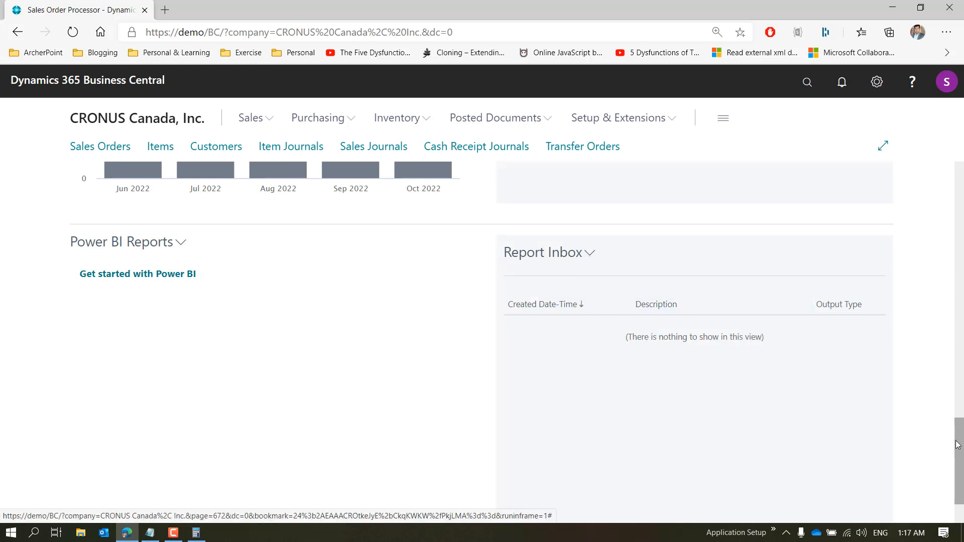
Search for "Sales & Rec" and open the Sales & Receivables Setup page
left_click_drag(959, 445, 959, 155)
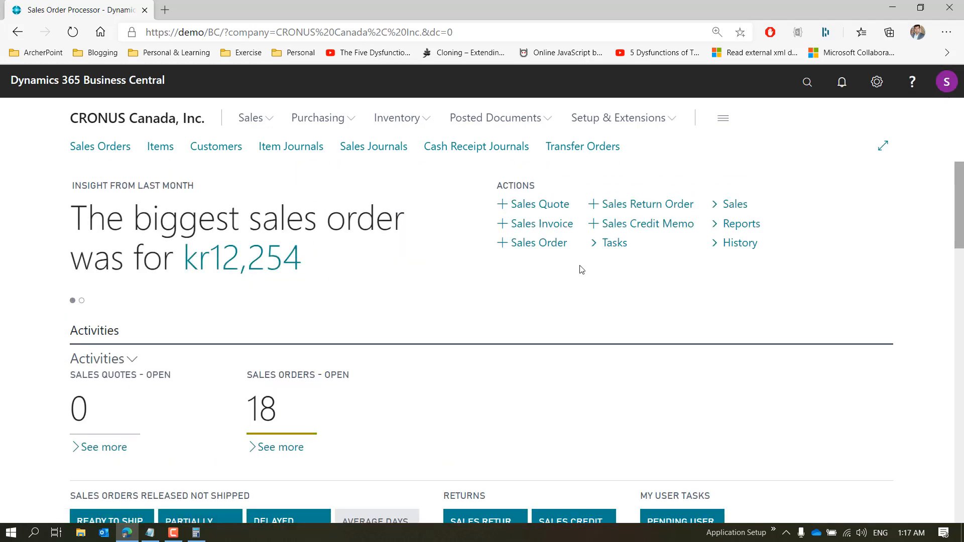
left_click(818, 92)
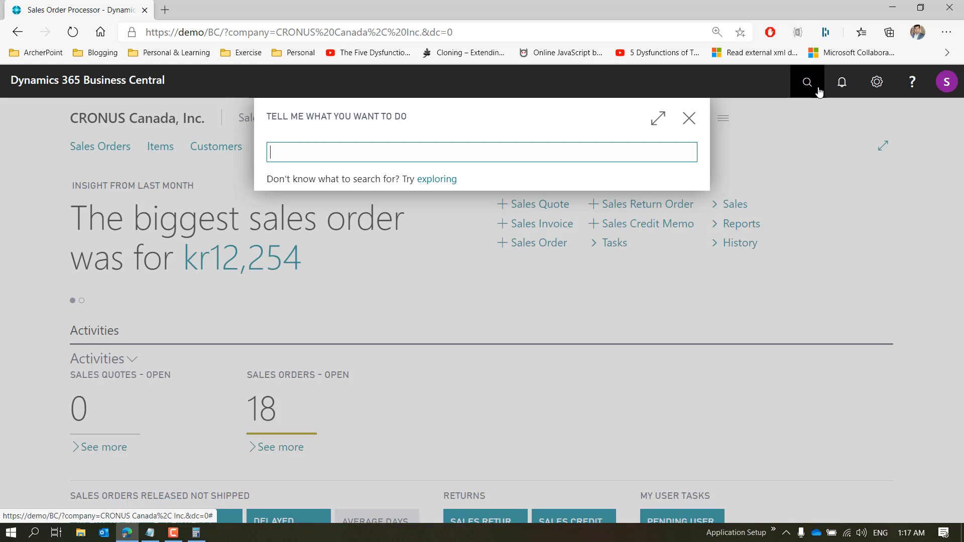
type("Sales & Re")
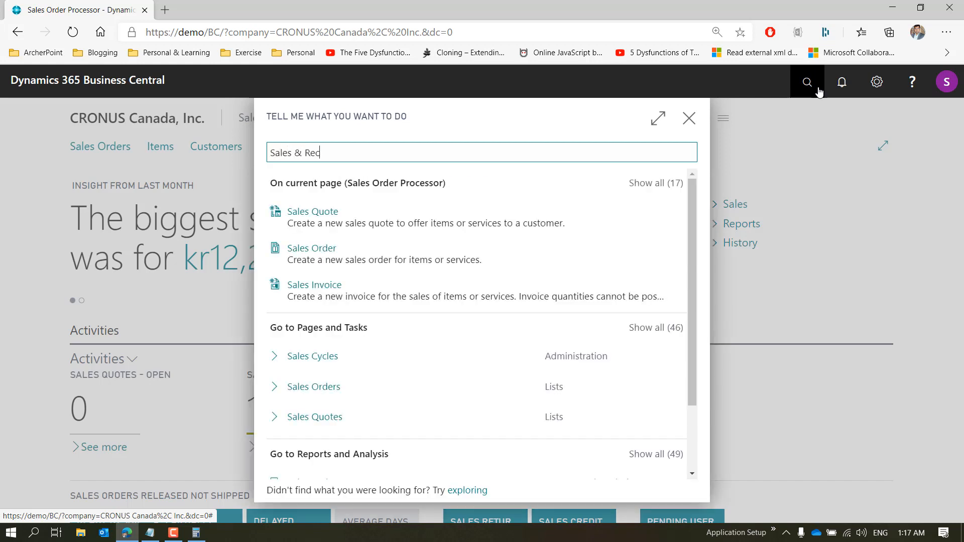
type("c")
left_click(393, 210)
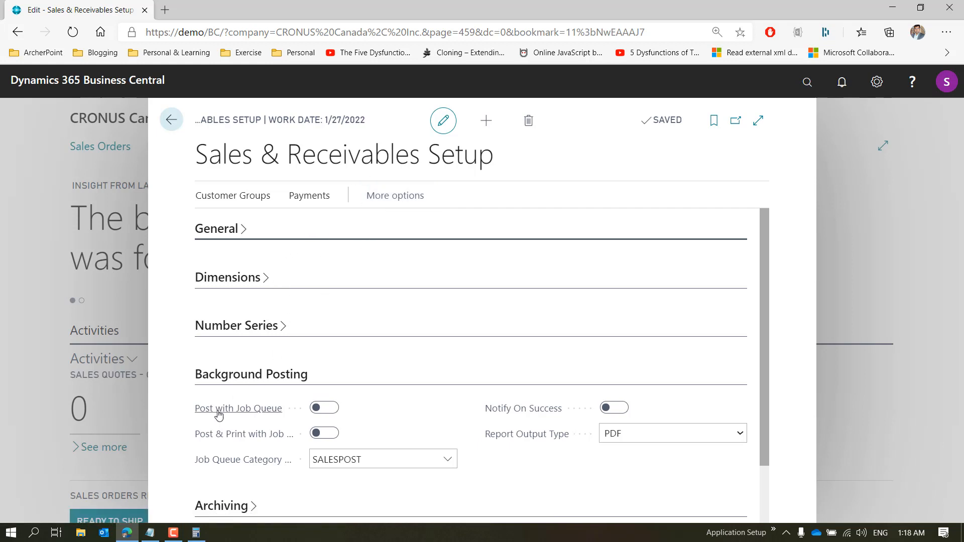
Turn on Post with Job Queue for background posting and review the job queue category choices, keeping SALESPOST
mouse_move(218, 414)
left_click(326, 408)
mouse_move(236, 438)
mouse_move(557, 439)
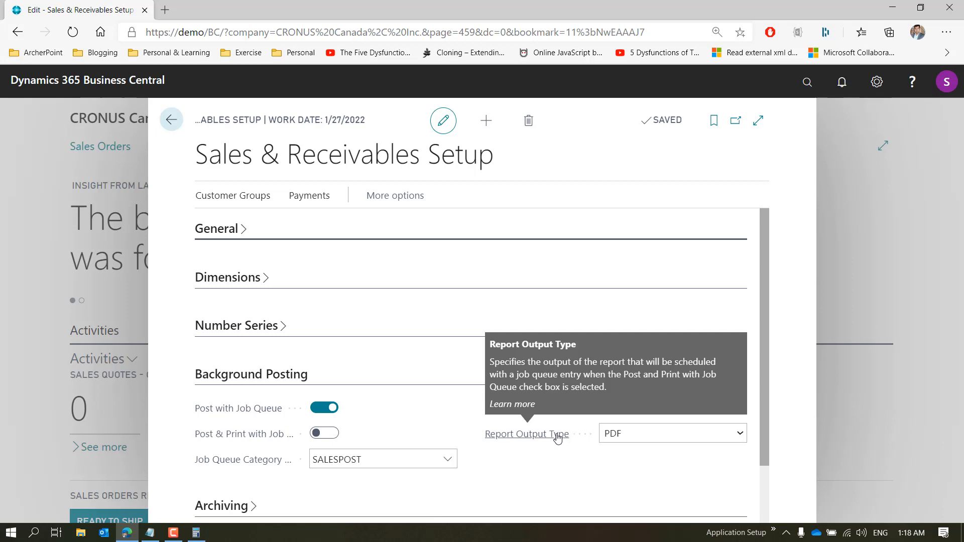
mouse_move(306, 402)
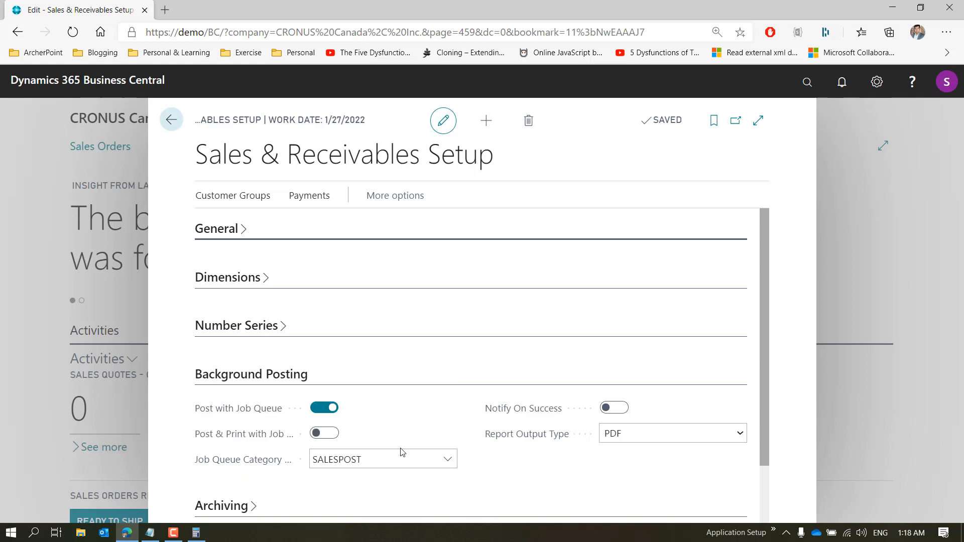
left_click(448, 460)
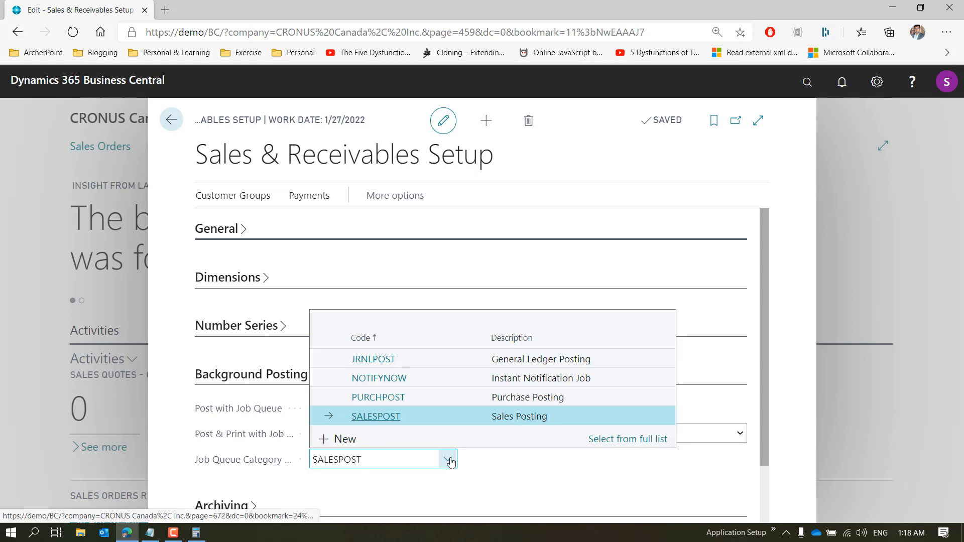
left_click(510, 460)
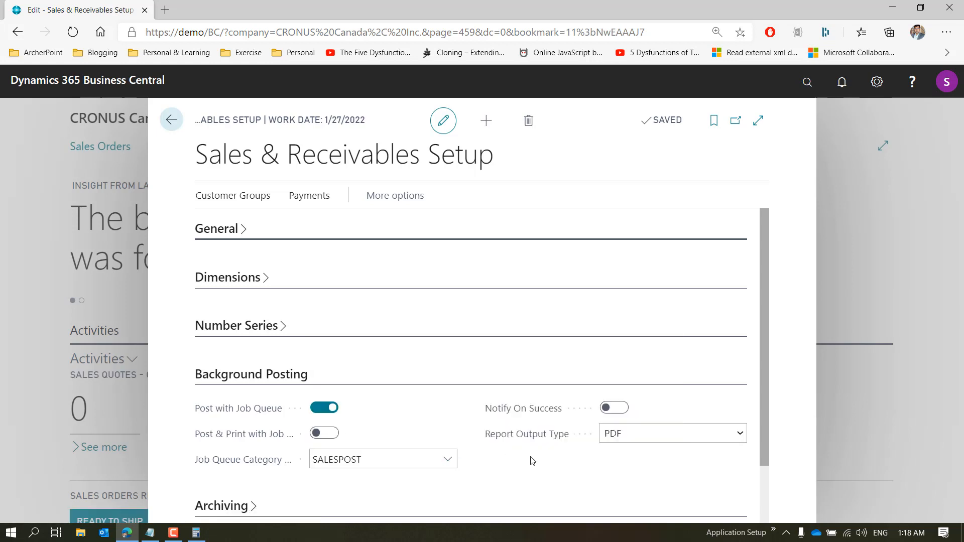
Turn on Notify On Success for background posting and close the Sales & Receivables Setup page
left_click(617, 415)
key("Escape")
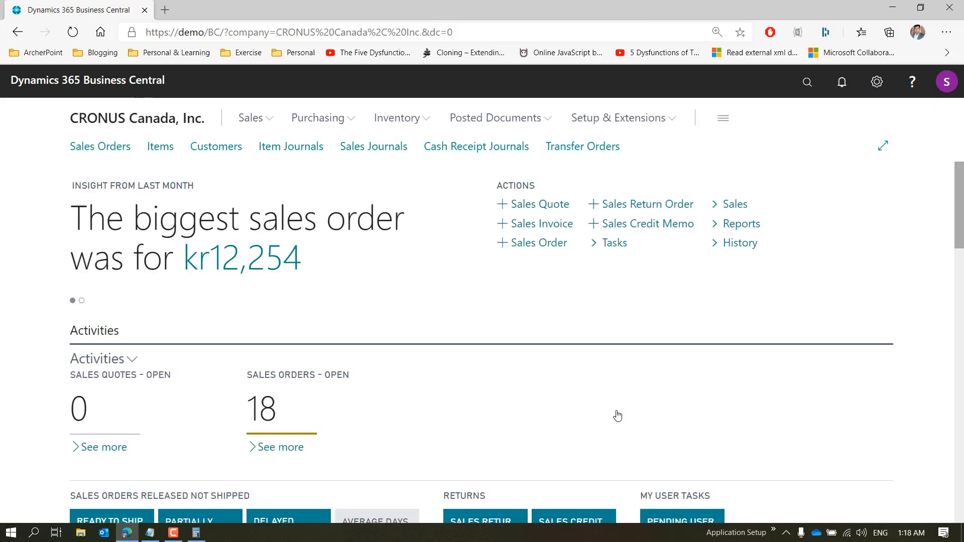
Create a new sales order for the customer The Cannon Group PLC
left_click(806, 82)
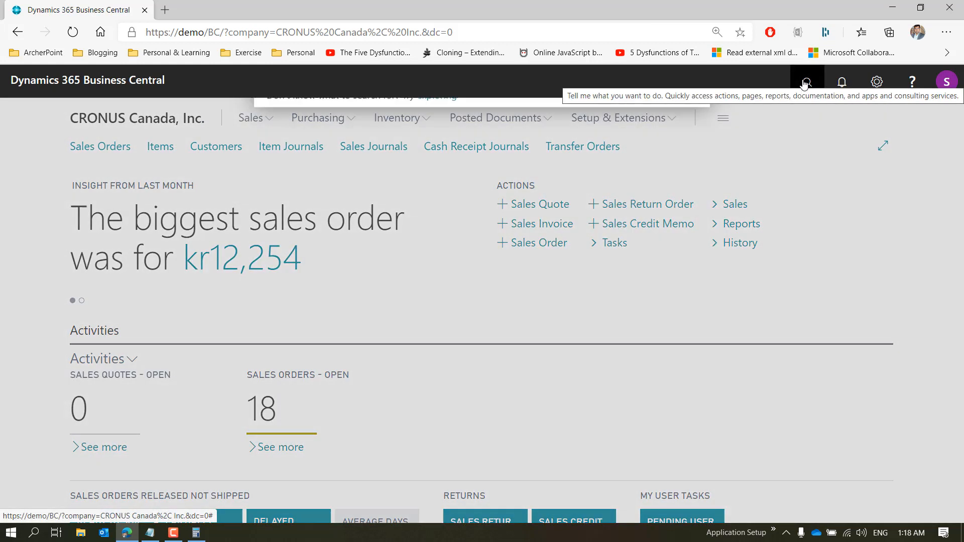
type("sales order")
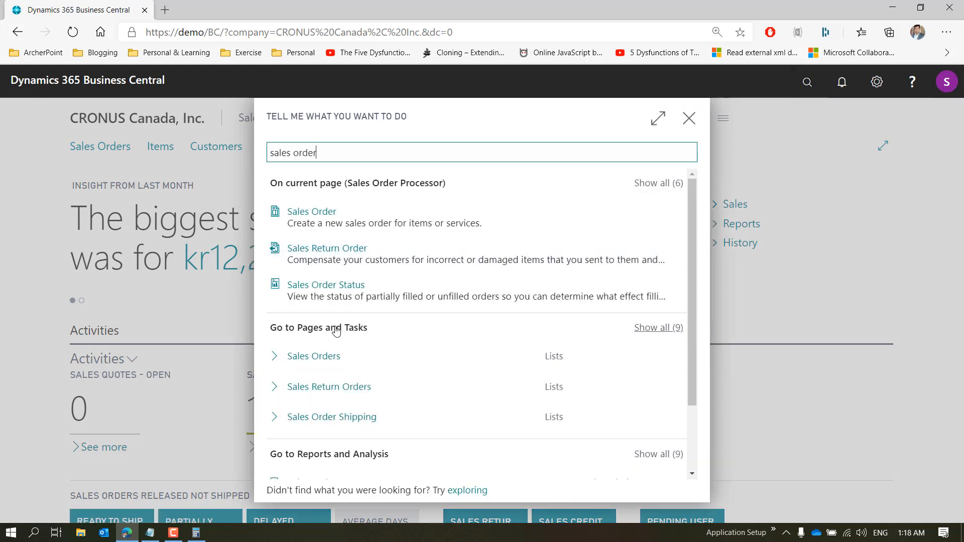
left_click(347, 216)
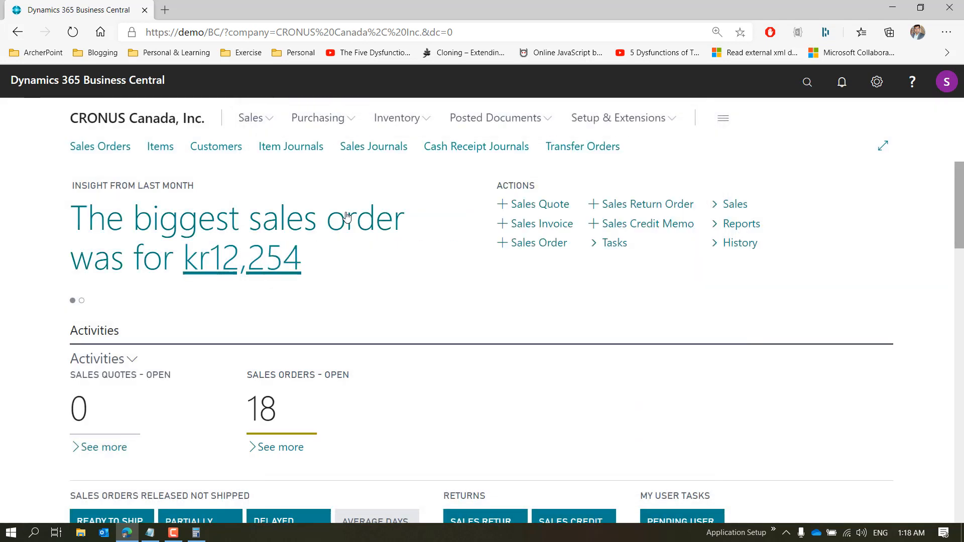
key("Tab")
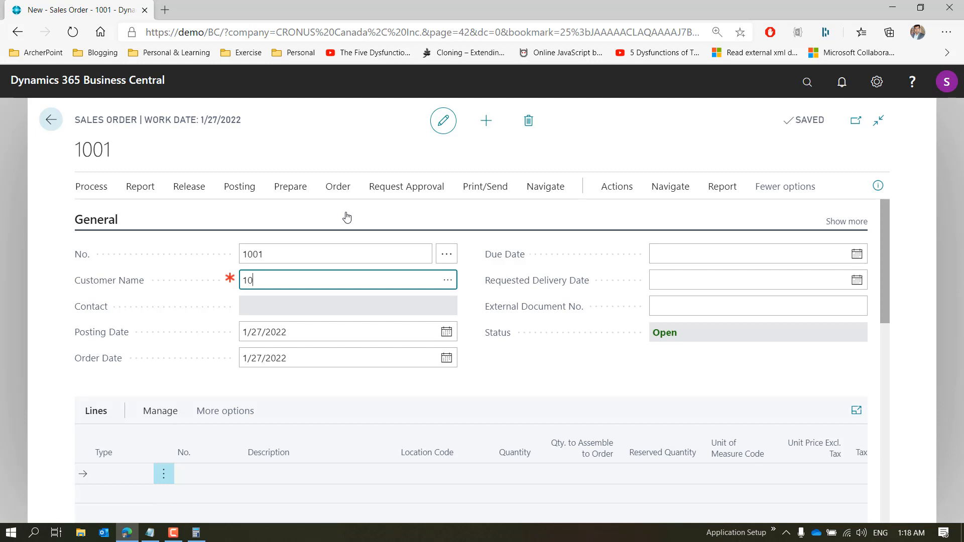
type("1000")
key("Tab")
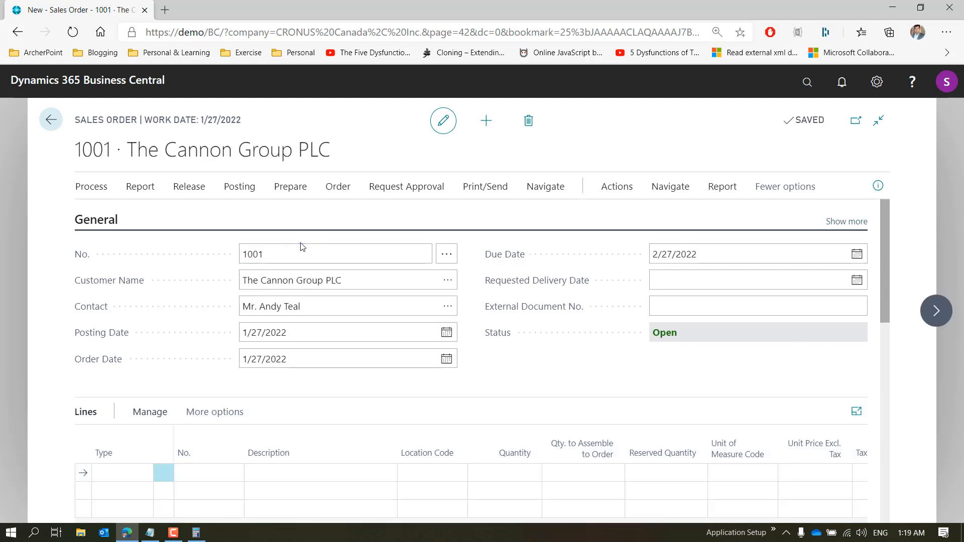
Add an Item line for 1000 Bicycle with a quantity of 2 to the sales order
left_click(97, 221)
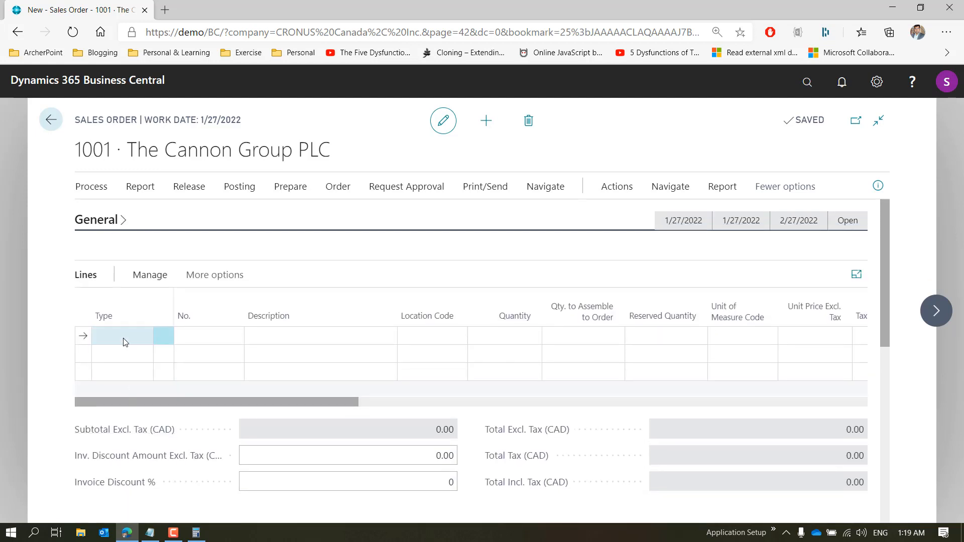
left_click(123, 339)
left_click(106, 376)
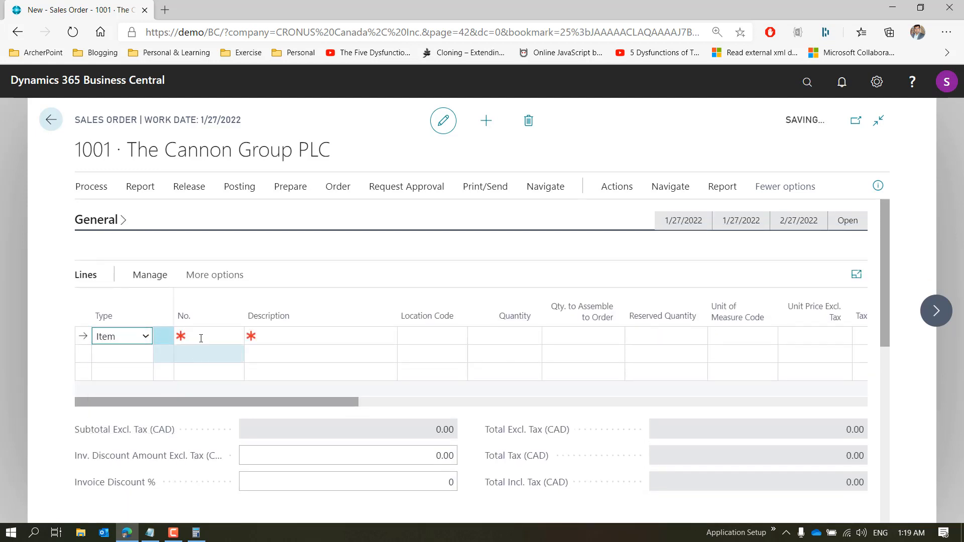
left_click(210, 337)
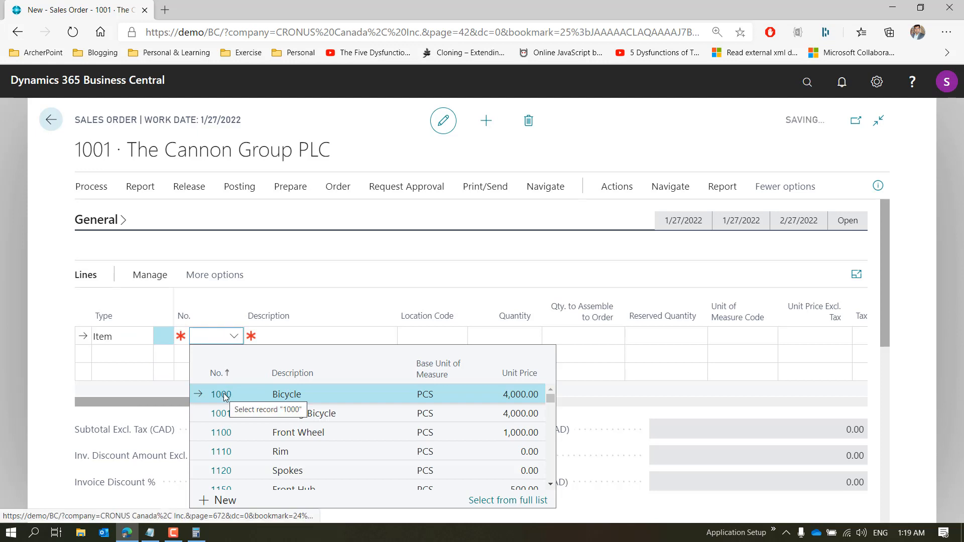
left_click(318, 387)
key("Tab")
key("Tab")
key("Tab")
type("2")
key("Tab")
Set the Bicycle line's Tax Group Code to NONTAXABLE
key("Tab")
key("Tab")
key("Tab")
key("Tab")
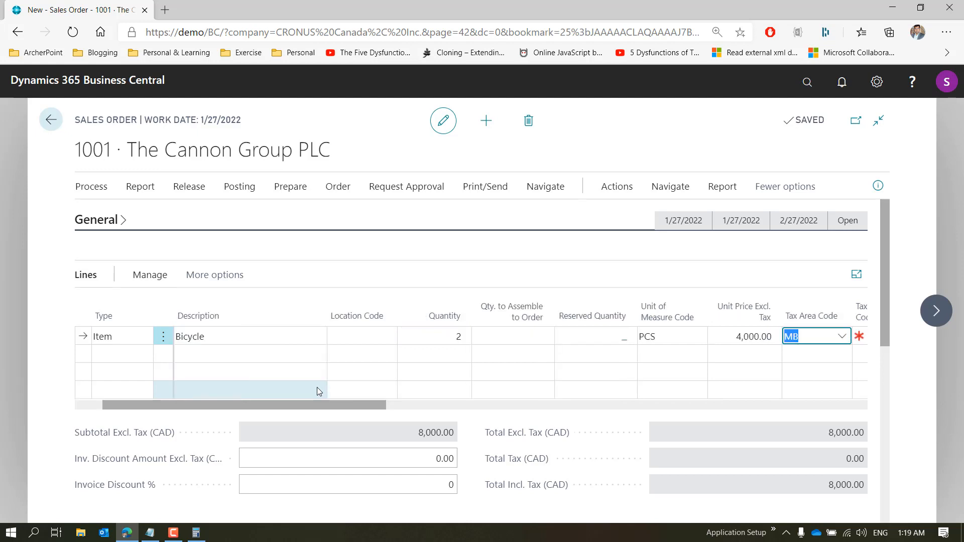
type("non")
key("Tab")
key("Tab")
key("Tab")
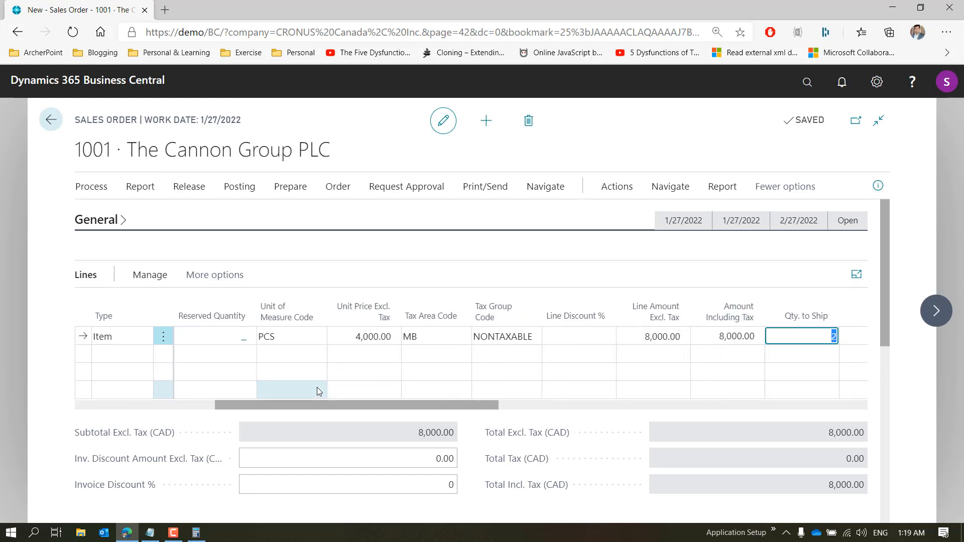
key("Tab")
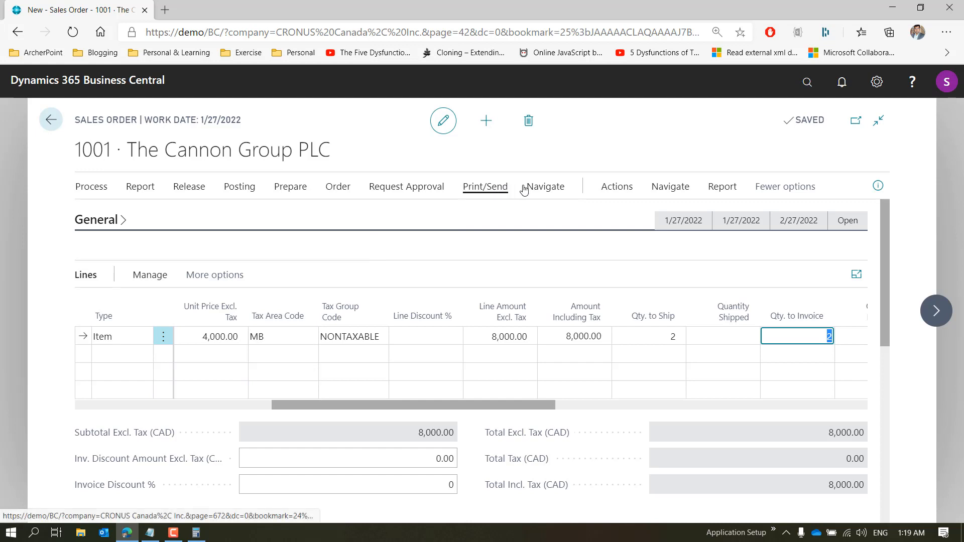
Set the Bicycle line's Qty. to Ship to 1 for a partial shipment
left_click(546, 187)
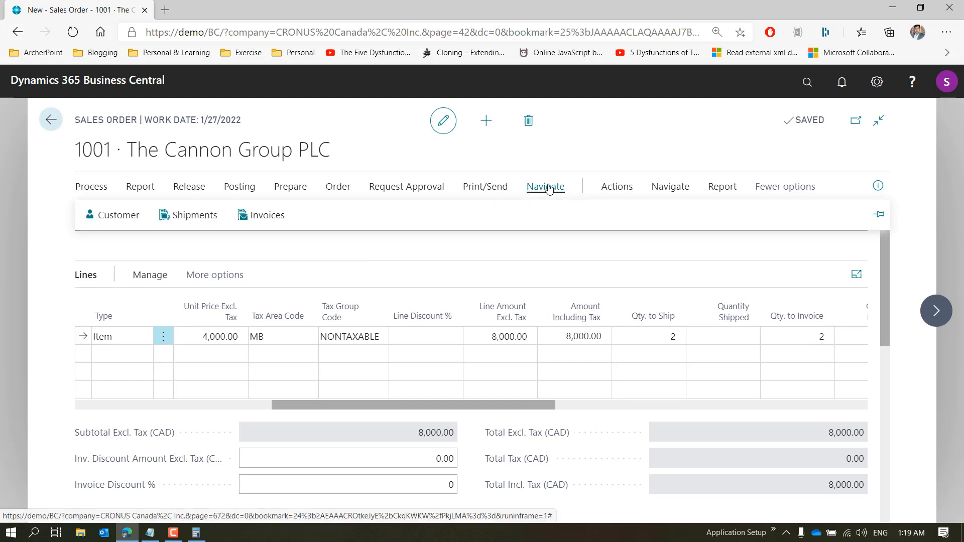
left_click(647, 334)
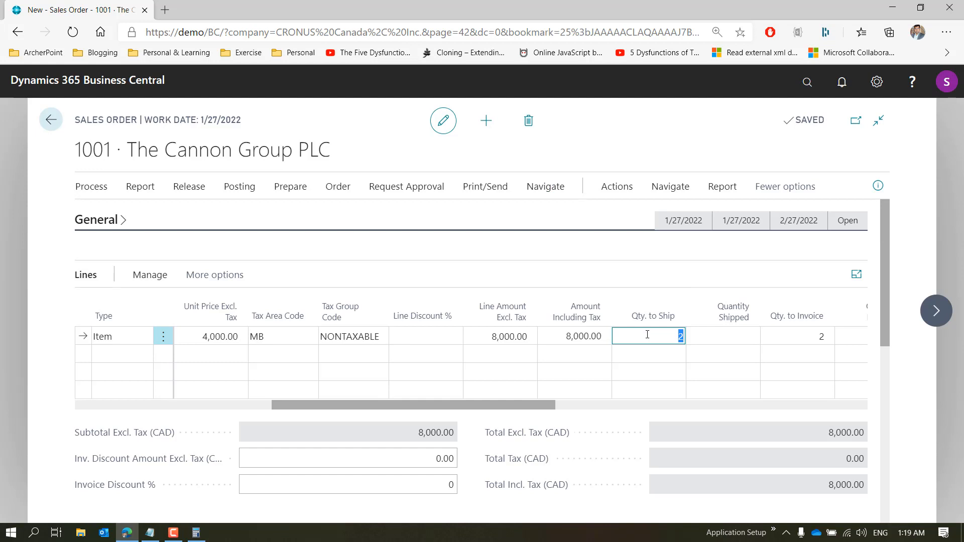
key("Tab")
key("Left")
key("Left")
key("Right")
key("Right")
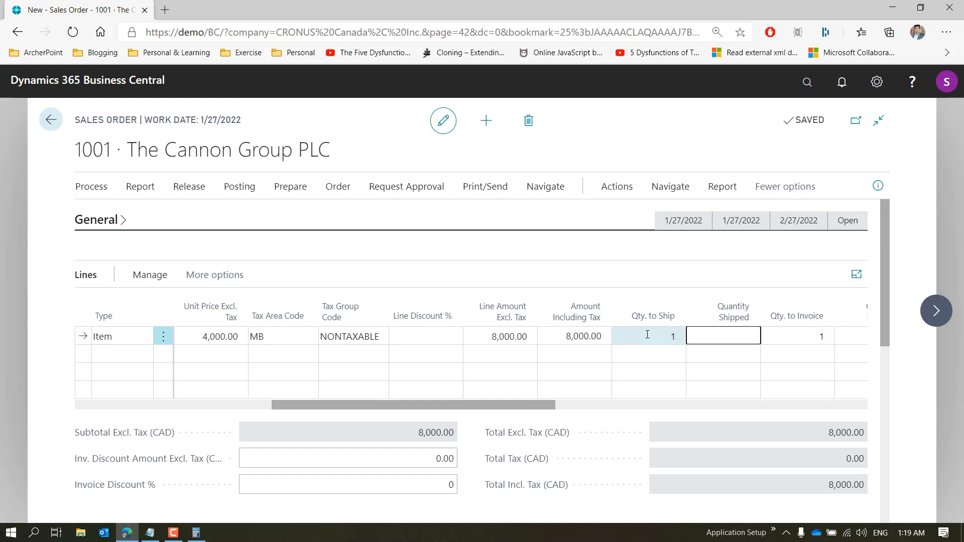
Review the Bicycle line's fields, from the description and quantity to the shipped and invoiced quantities
key("Left")
key("Left")
key("Left")
key("Left")
key("Left")
key("Left")
key("Left")
key("Left")
key("Left")
key("Left")
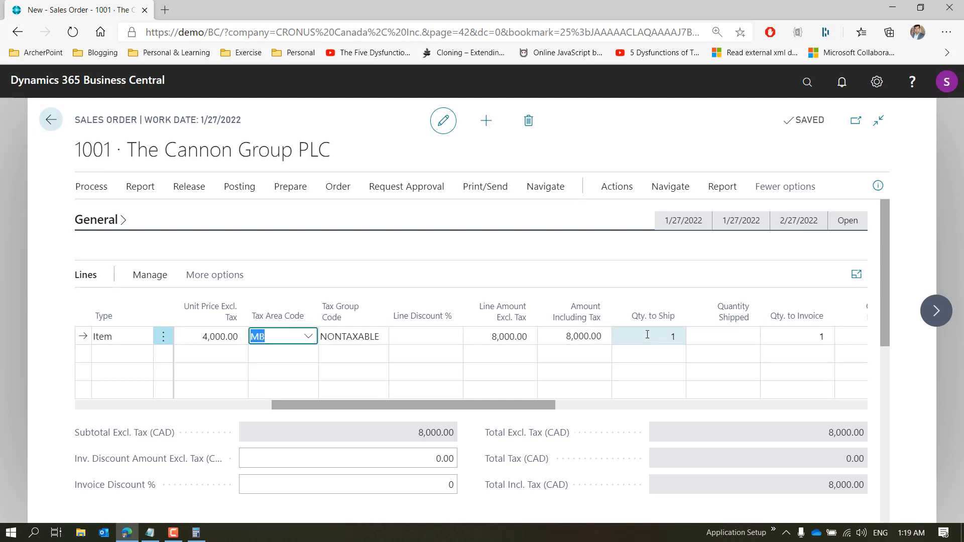
key("Right")
key("Left")
key("Left")
key("Left")
key("Left")
key("Left")
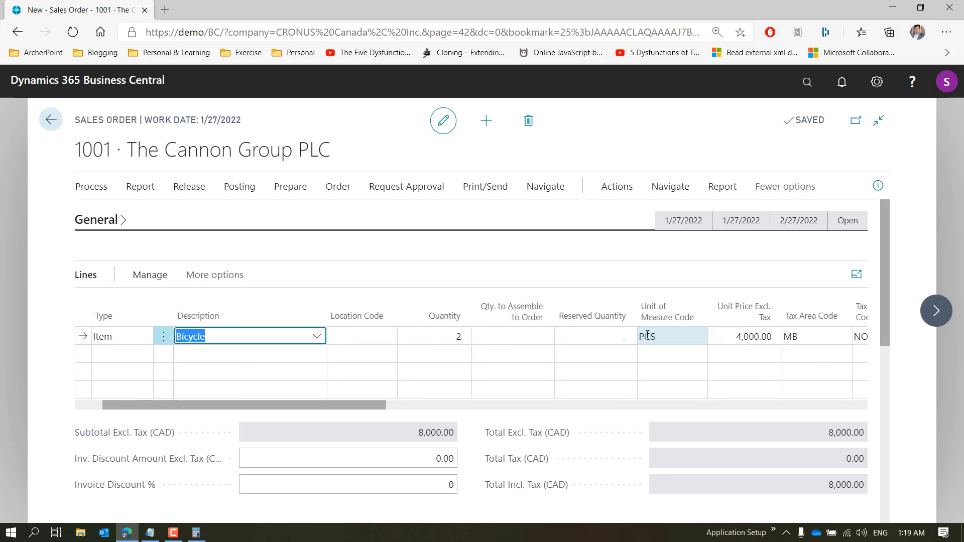
key("Right")
key("Right")
key("Right")
key("Right")
key("Right")
key("Right")
key("Right")
key("Right")
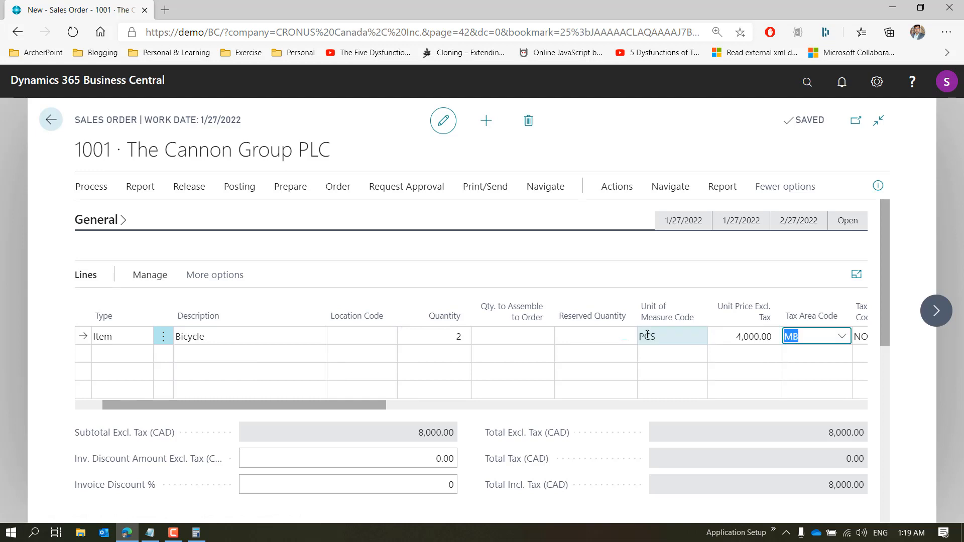
key("Right")
key("Right")
key("Right")
key("Right")
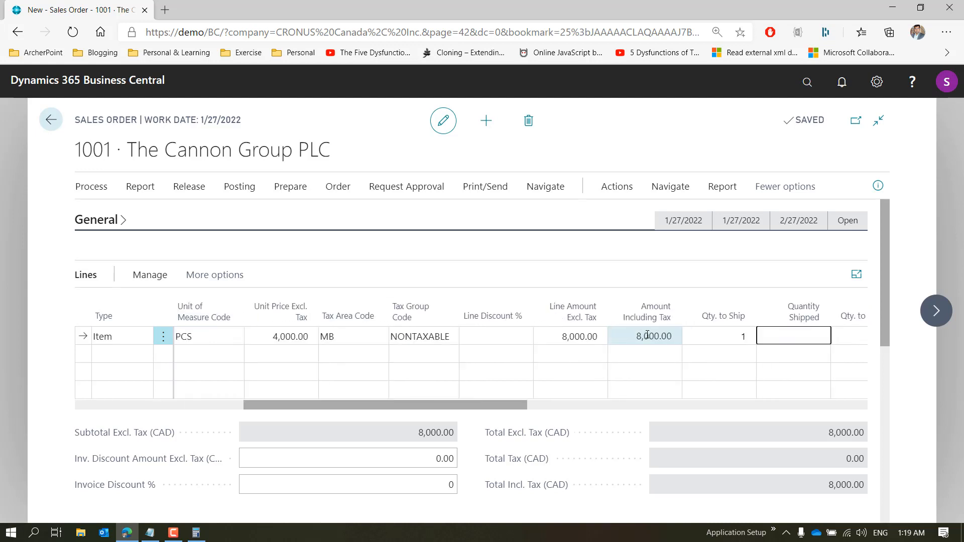
key("Right")
key("Right")
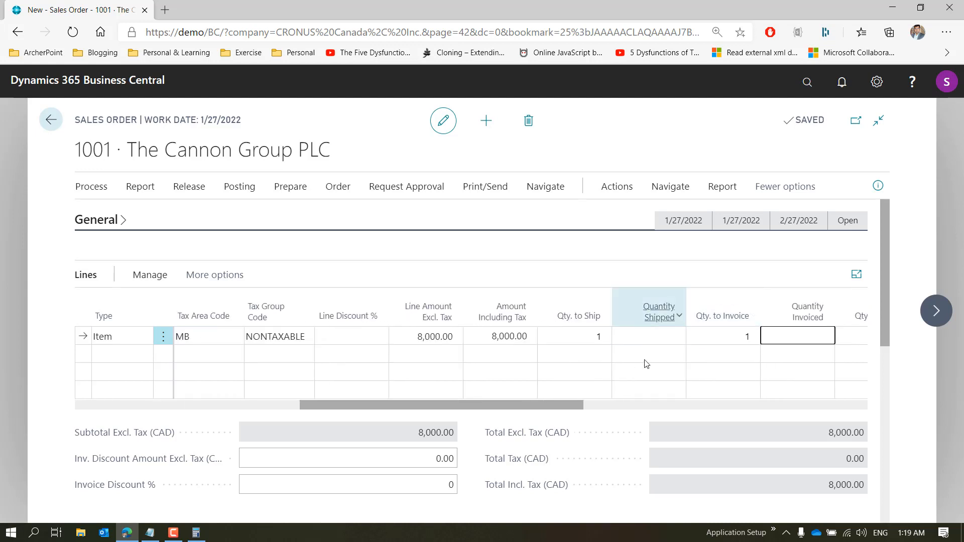
Check the posted sales invoices linked to the order and return to the order
left_click(538, 189)
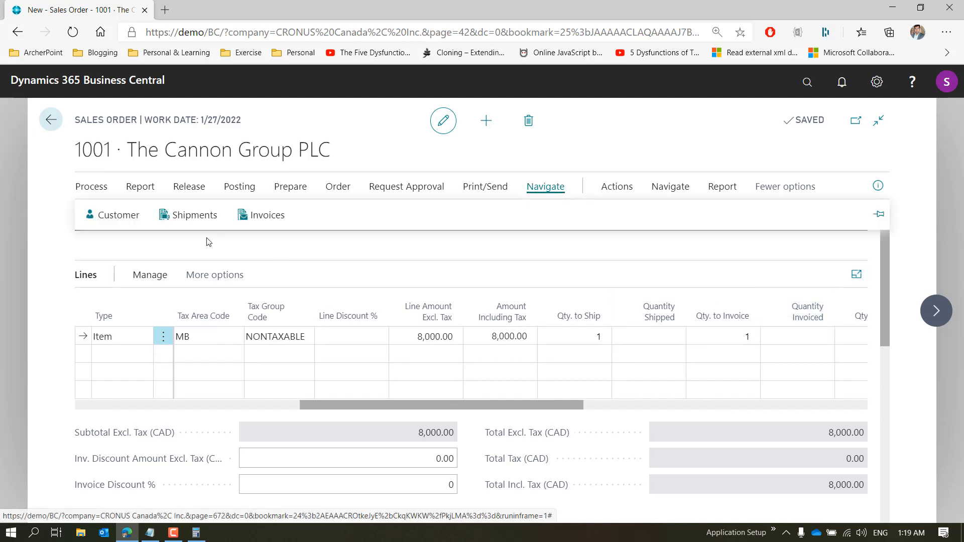
left_click(255, 224)
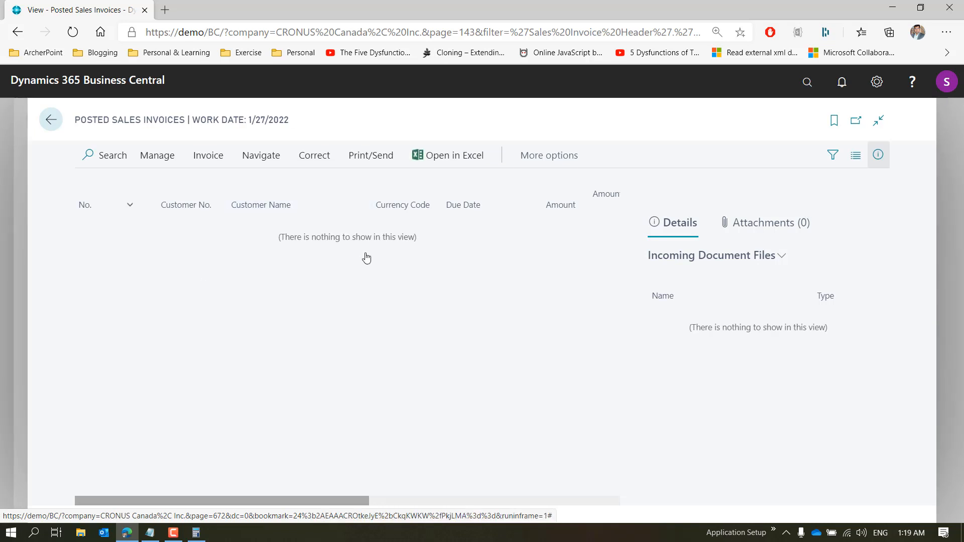
key("Escape")
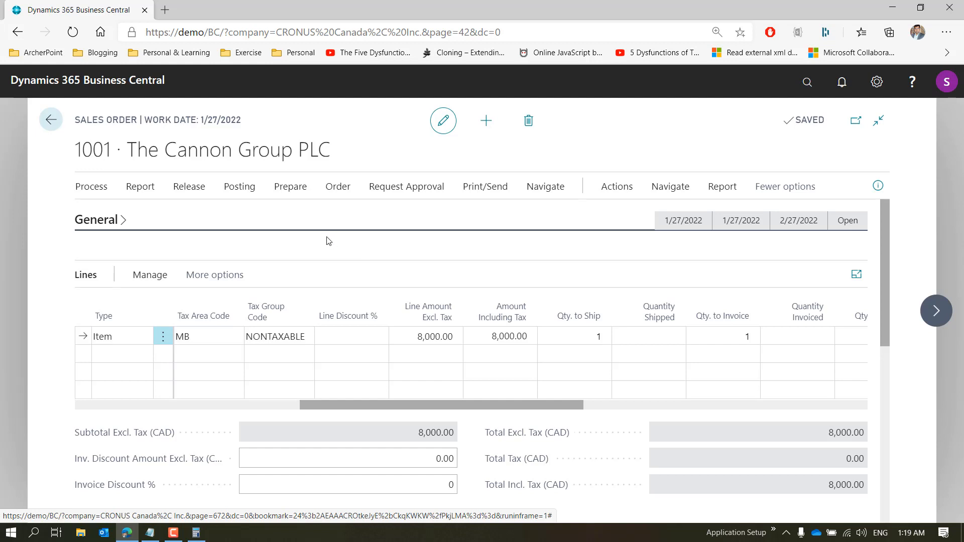
Try to post the sales order
left_click(238, 185)
left_click(122, 219)
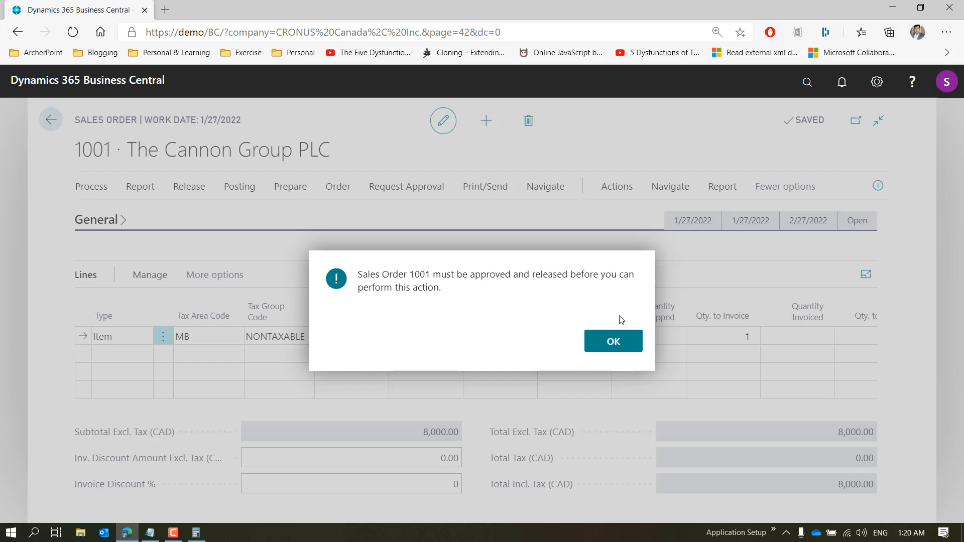
left_click(609, 348)
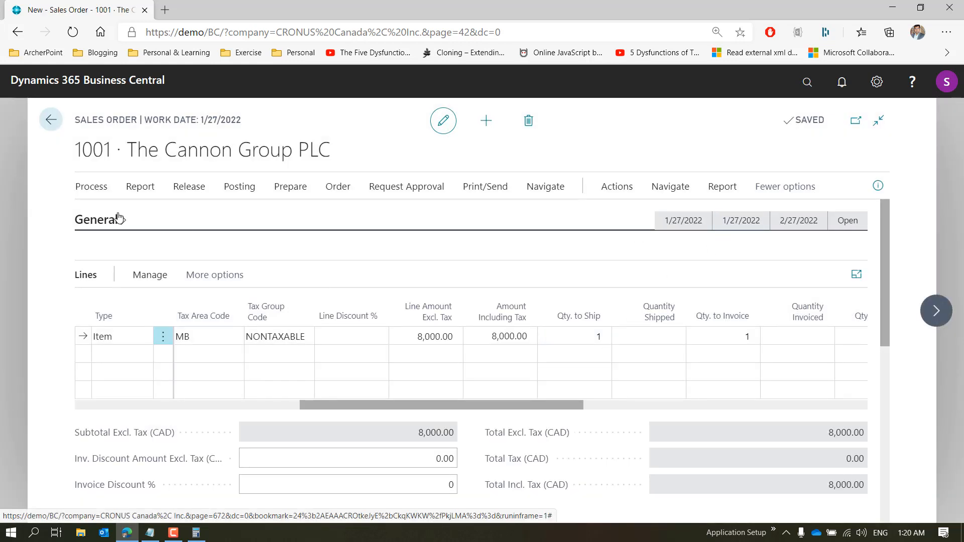
Search for "workflow" and open the Workflows list
left_click(807, 81)
type("wro")
type("kfl")
key("BackSpace")
key("BackSpace")
type("flow")
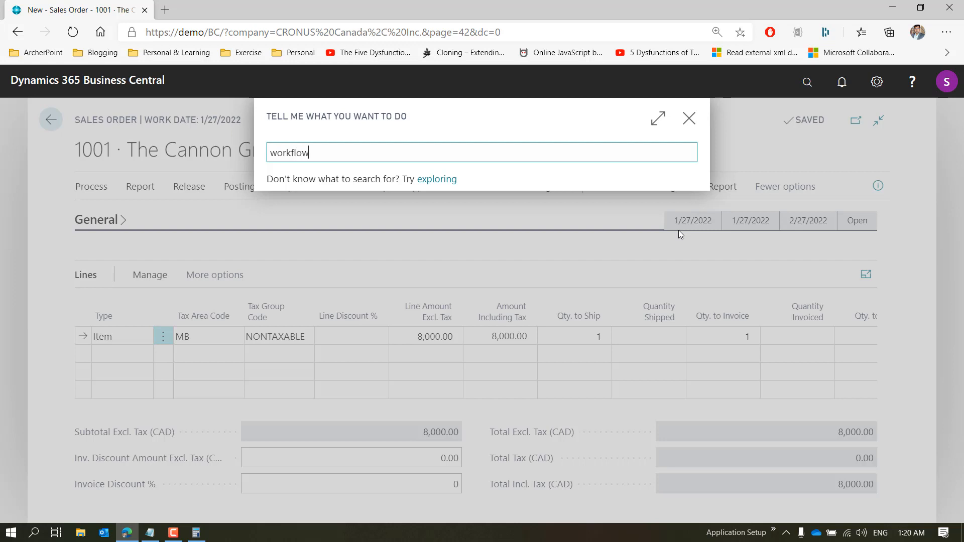
left_click(307, 213)
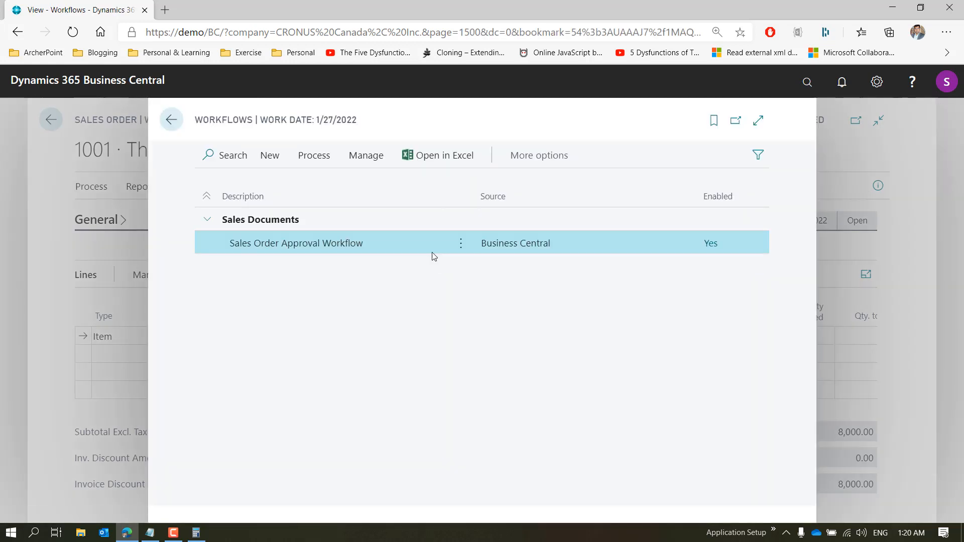
Disable the Sales Order Approval Workflow and return to the sales order
left_click(462, 245)
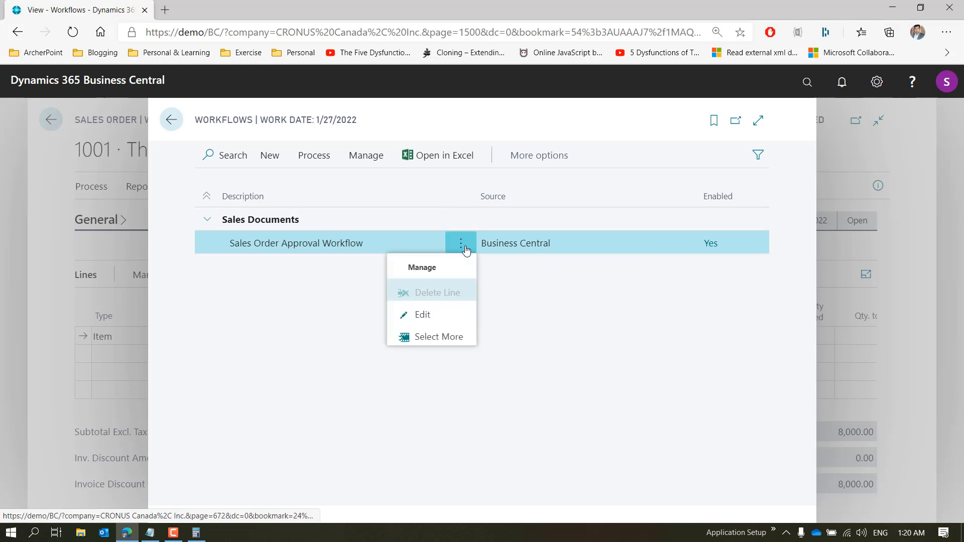
left_click(435, 316)
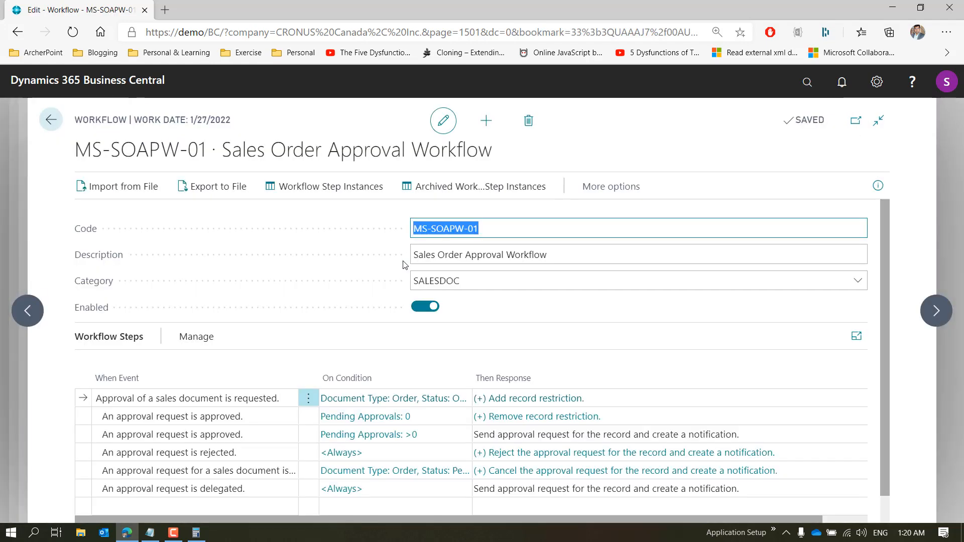
left_click(415, 305)
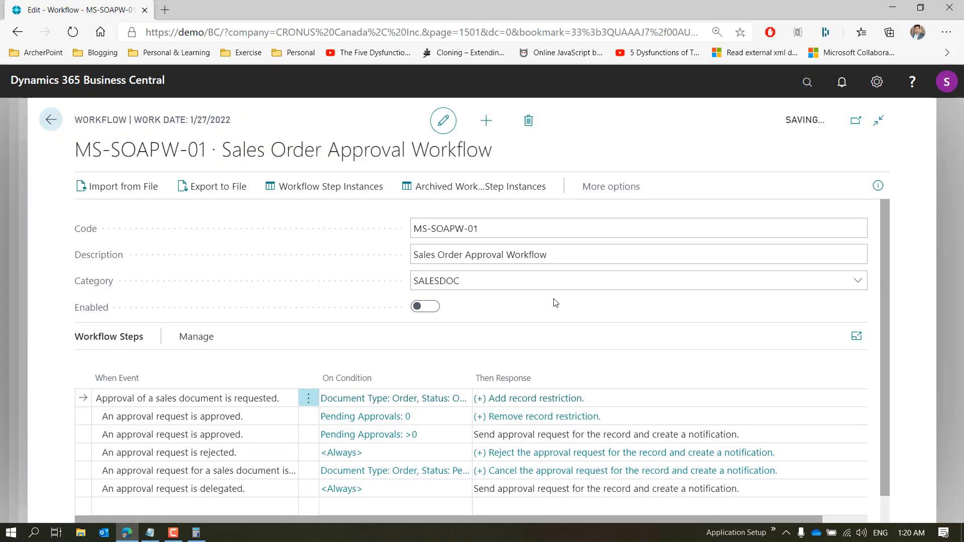
key("Escape")
key("Escape")
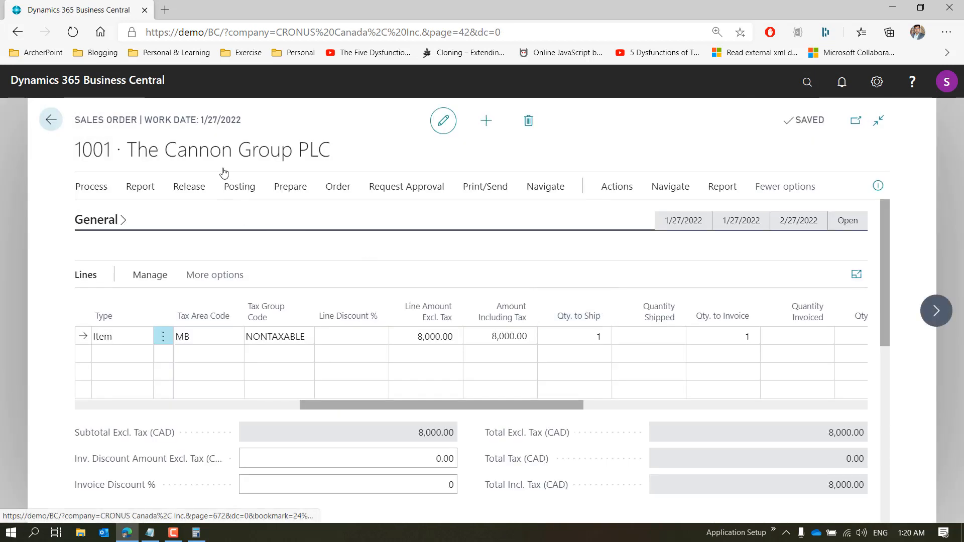
Post the sales order with the Ship and Invoice option and close the order
left_click(237, 186)
left_click(103, 215)
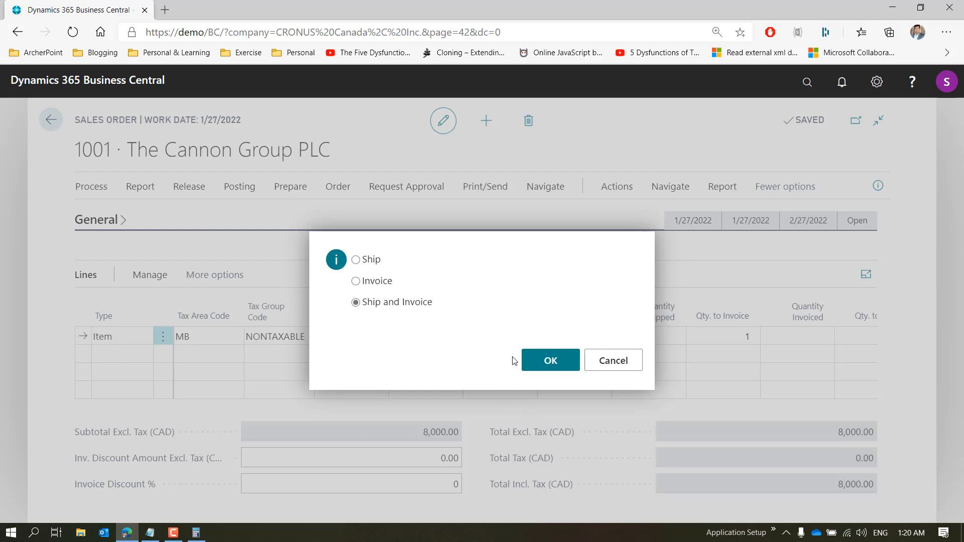
left_click(549, 359)
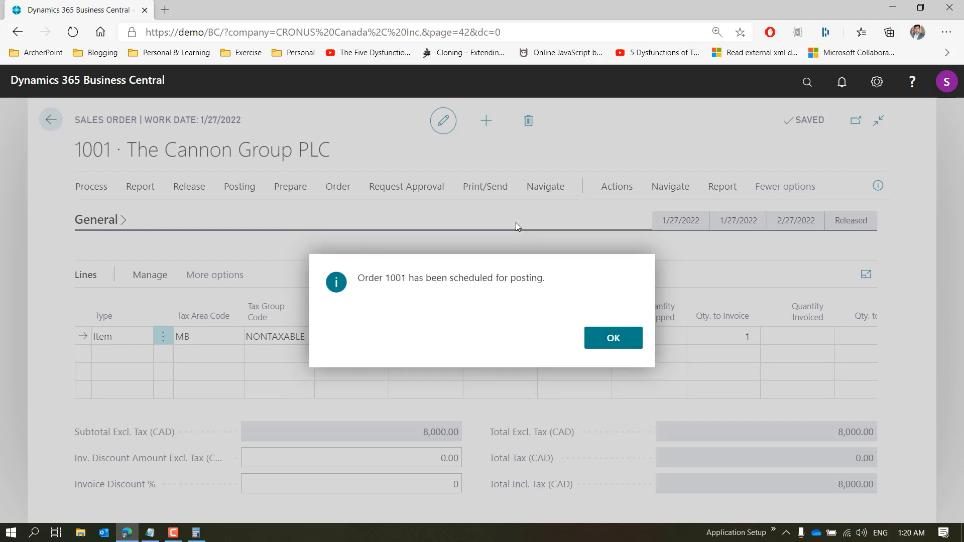
key("Return")
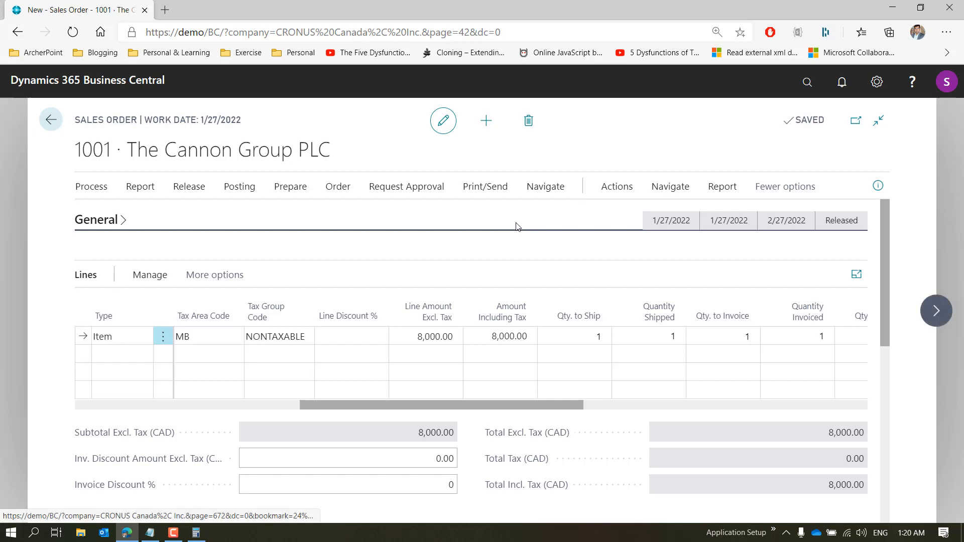
key("Escape")
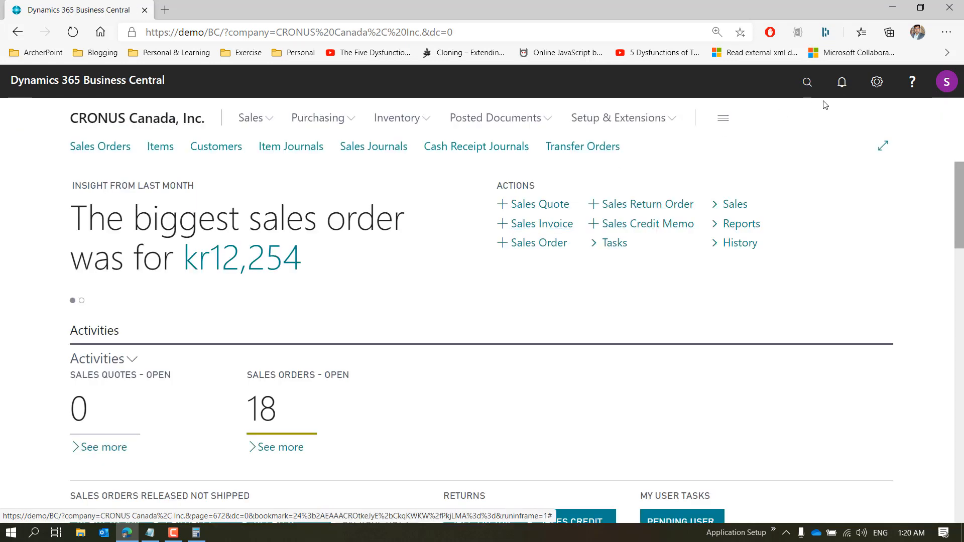
Search for "Job Queue", check the Job Queue Entries list for the sales posting job, and return to the home page
left_click(807, 81)
type("Job Queue")
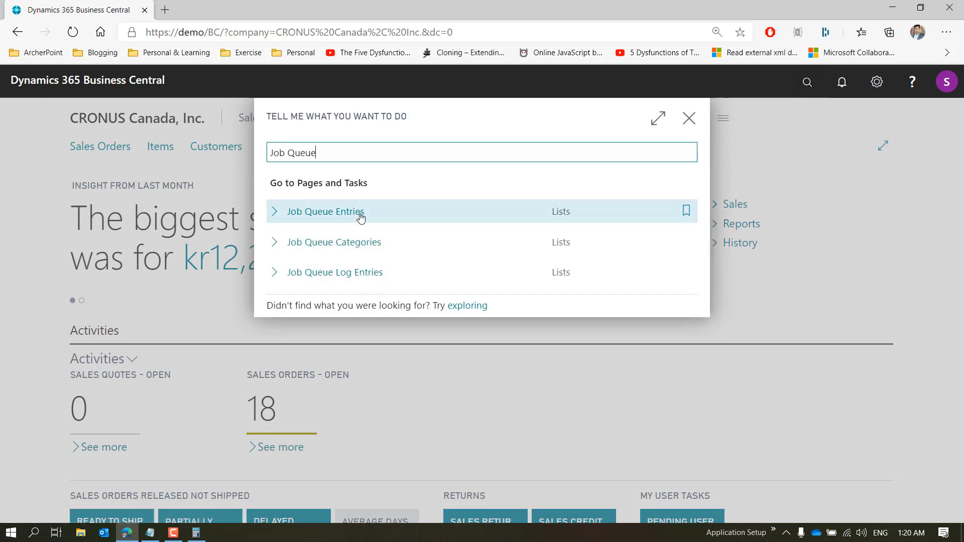
left_click(360, 213)
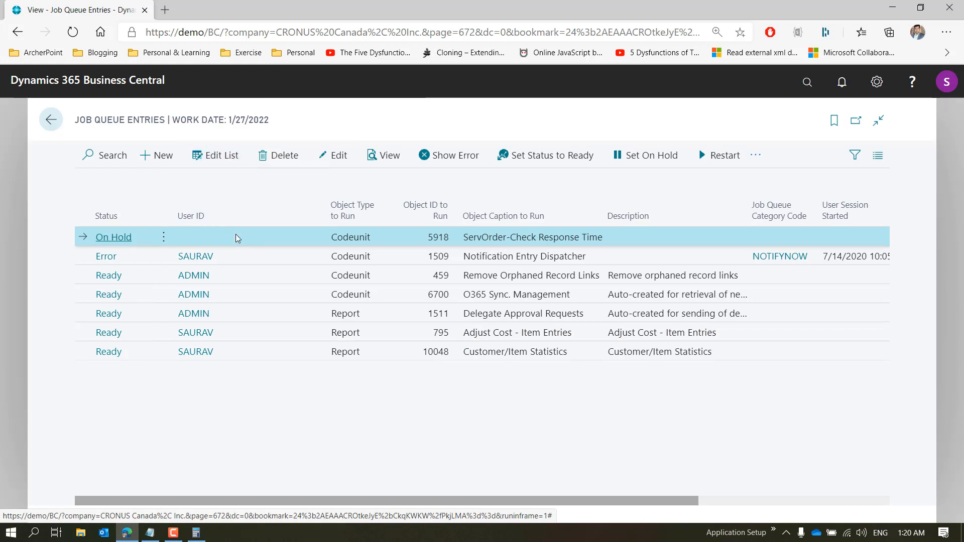
mouse_move(238, 227)
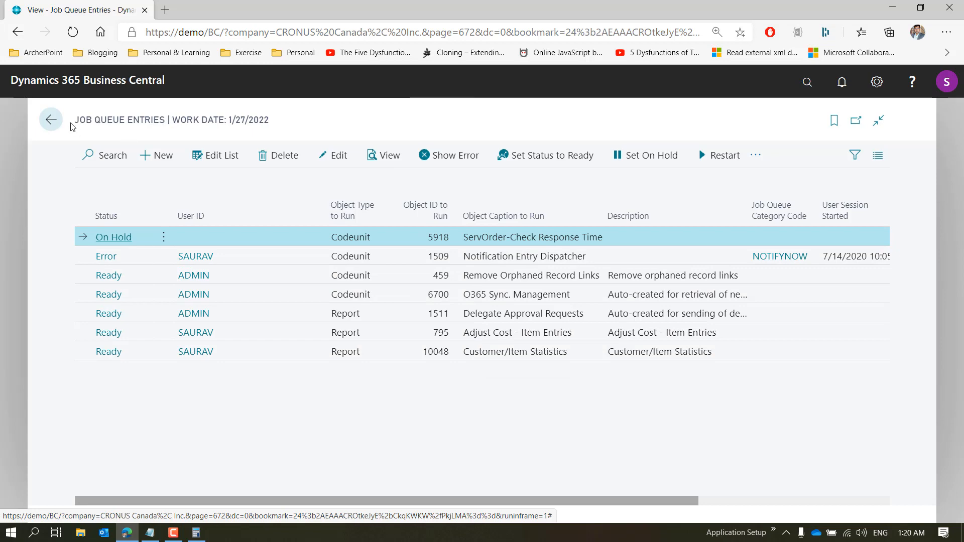
left_click(54, 123)
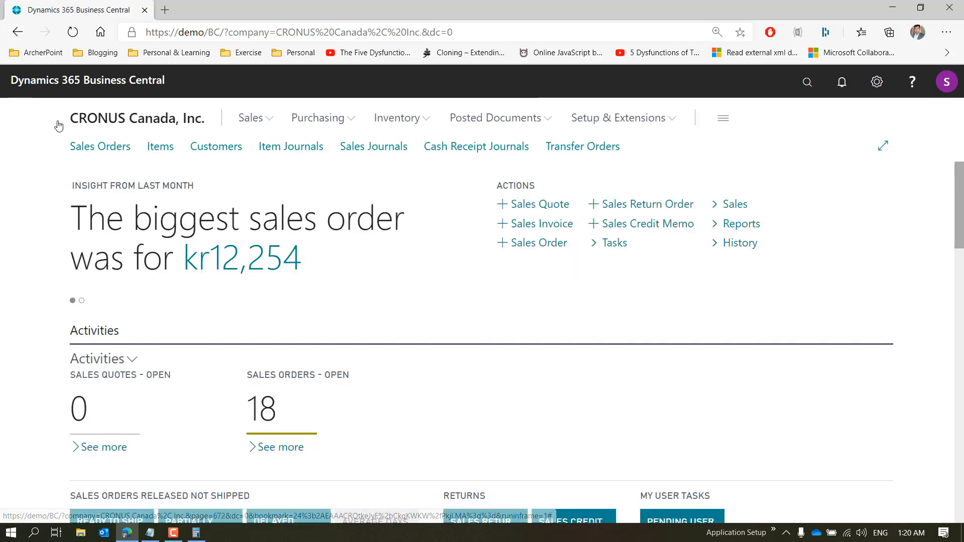
Find the Job Queue Categories list, inspect the SALESPOST category in edit mode, and close the list without changes
left_click(813, 86)
type("Job ")
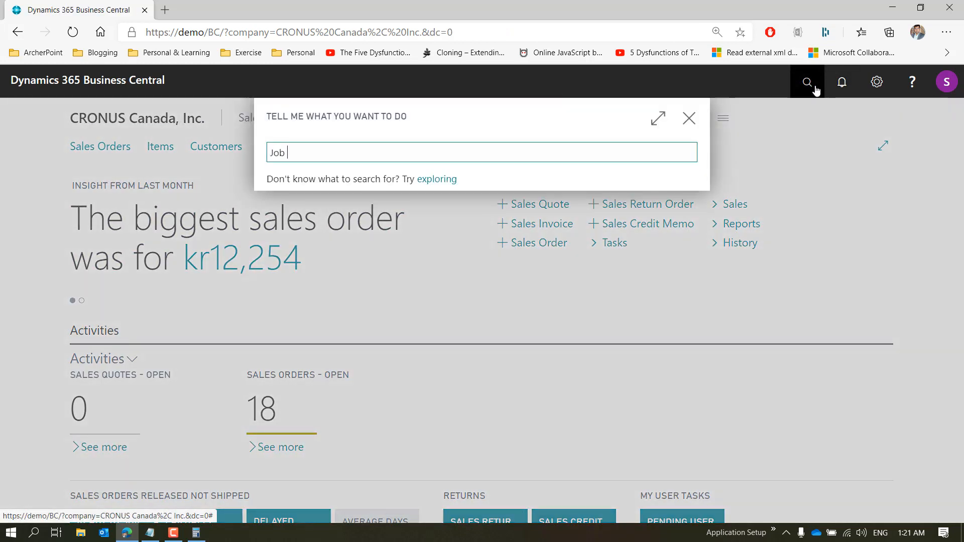
type("queue Cate")
left_click(351, 214)
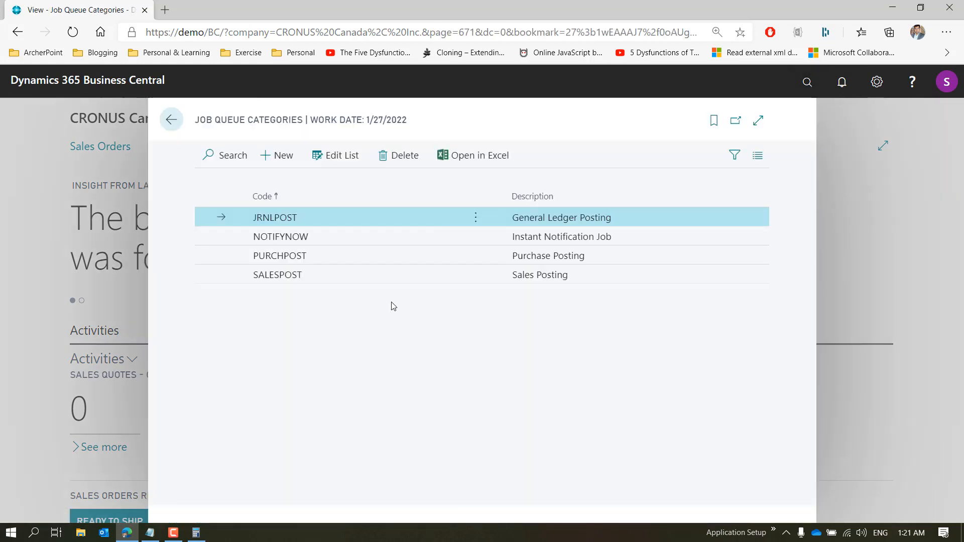
left_click(276, 276)
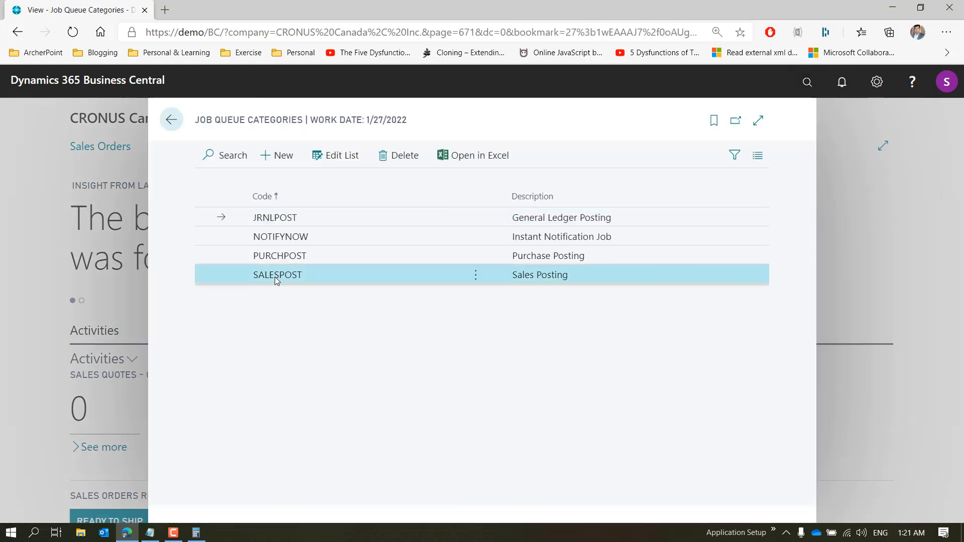
left_click(477, 280)
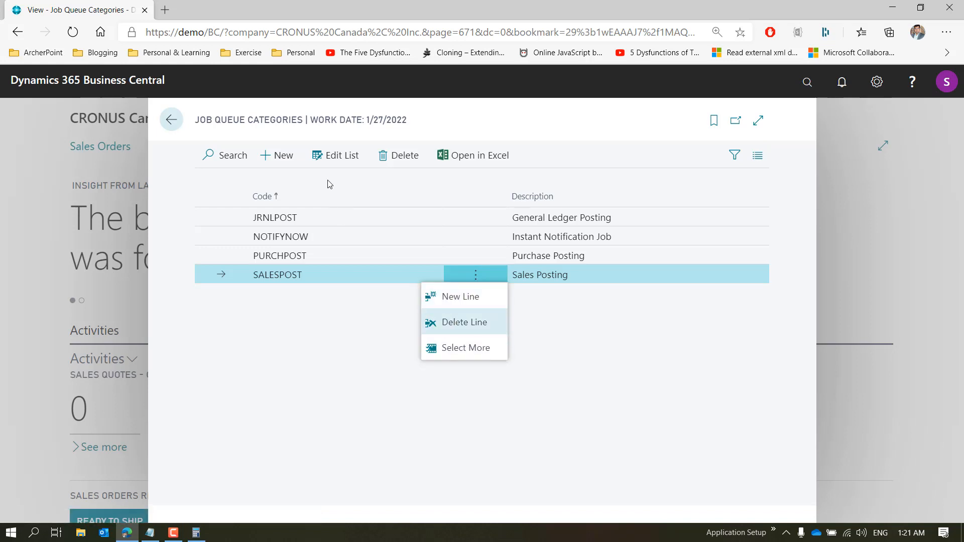
left_click(330, 159)
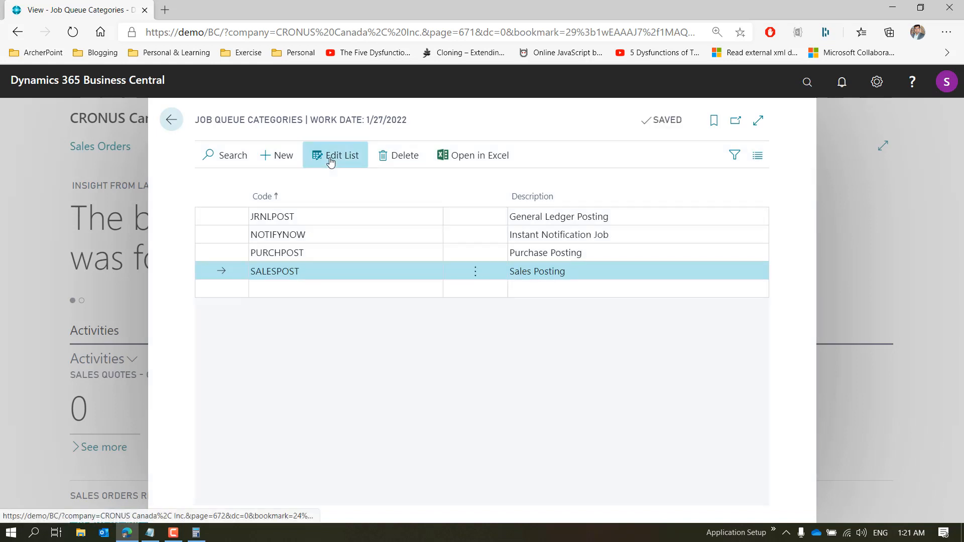
left_click(335, 272)
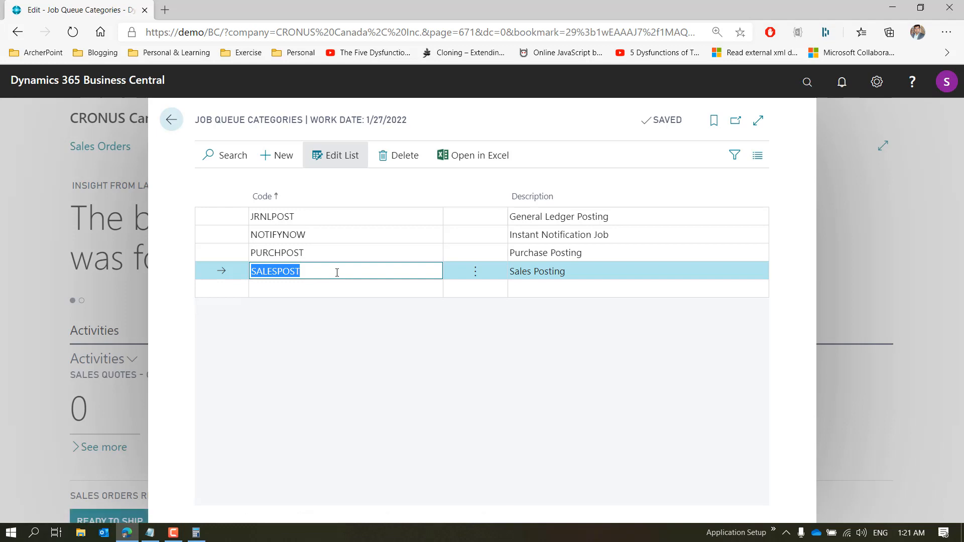
key("Tab")
key("Escape")
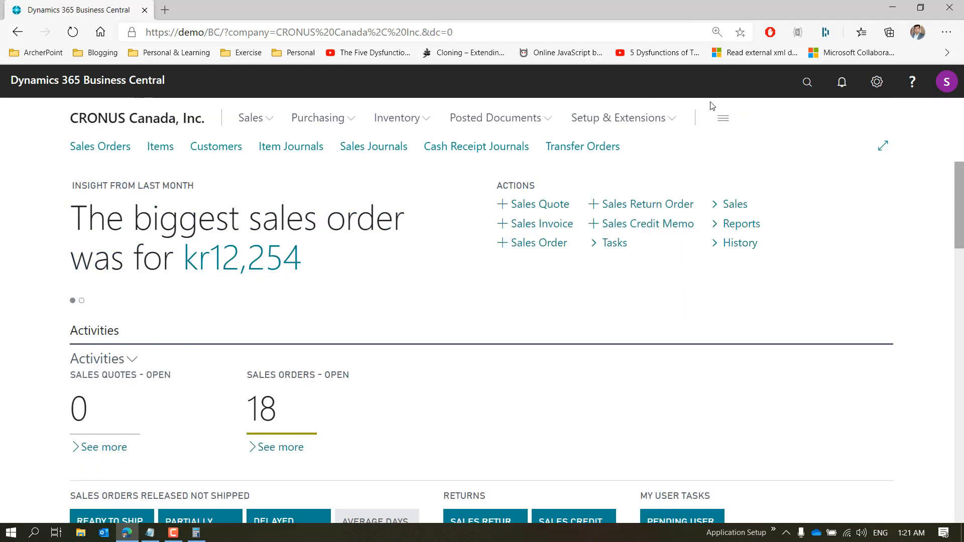
Reopen Job Queue Entries to recheck for a pending sales posting job, and close the list
left_click(807, 82)
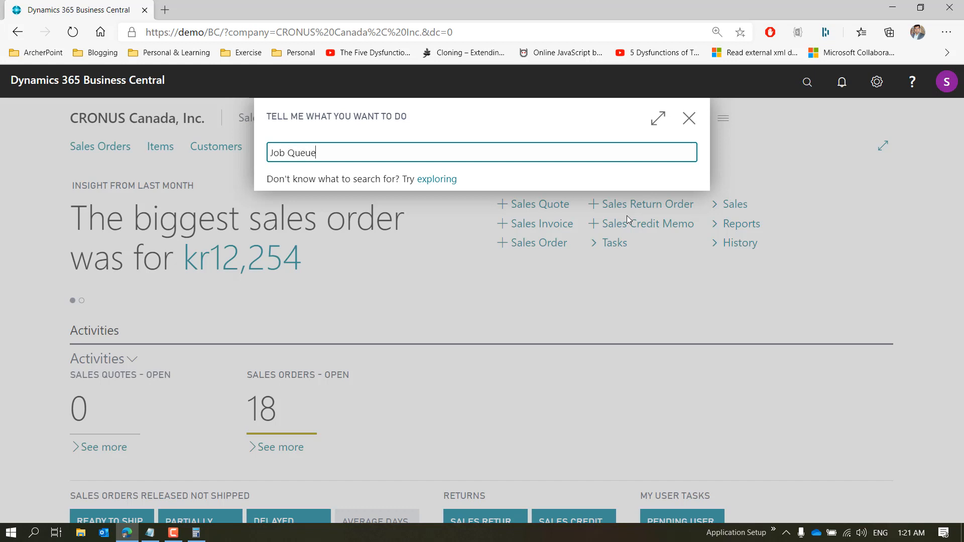
type("Job Queue")
left_click(366, 211)
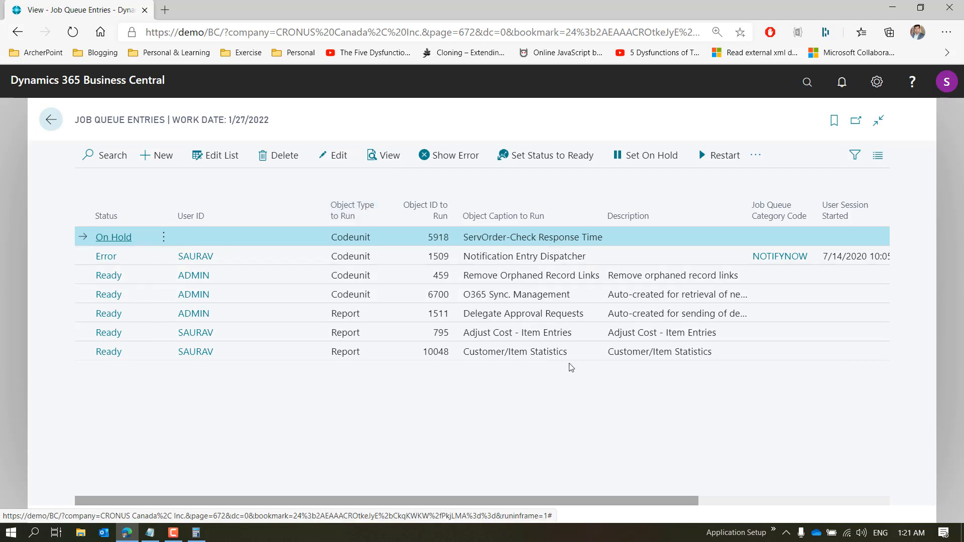
key("Escape")
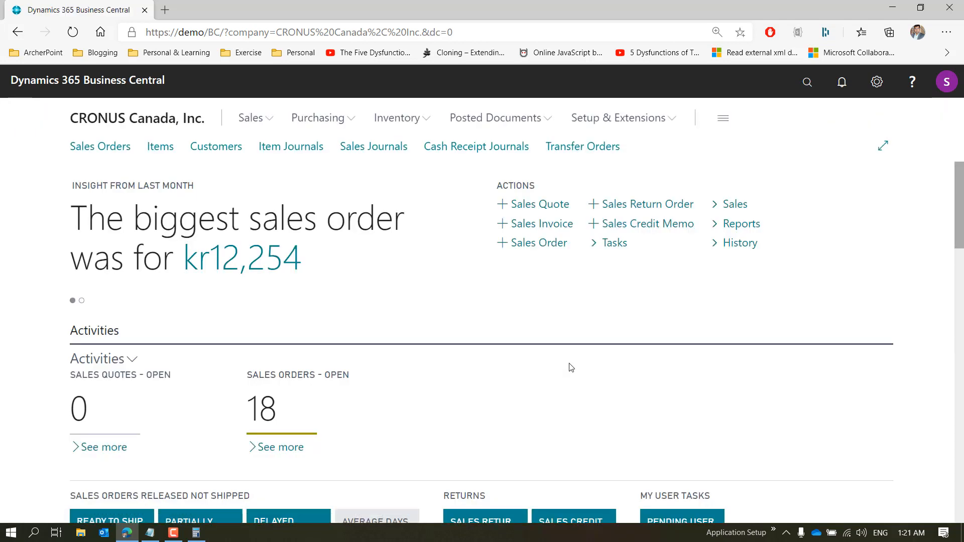
Open Job Queue Log Entries in the wide view and review the details of the sales order posting entry
left_click(806, 85)
type("Job Queue")
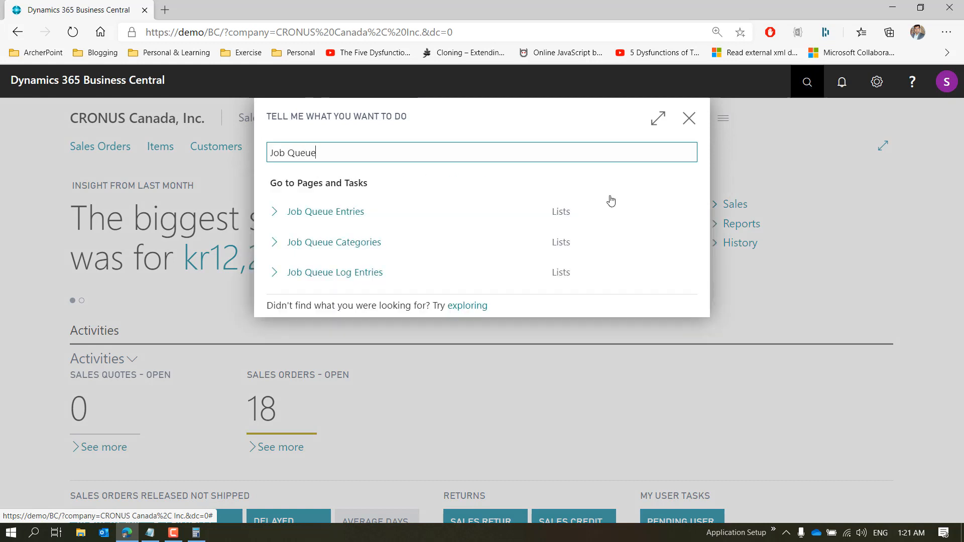
left_click(367, 276)
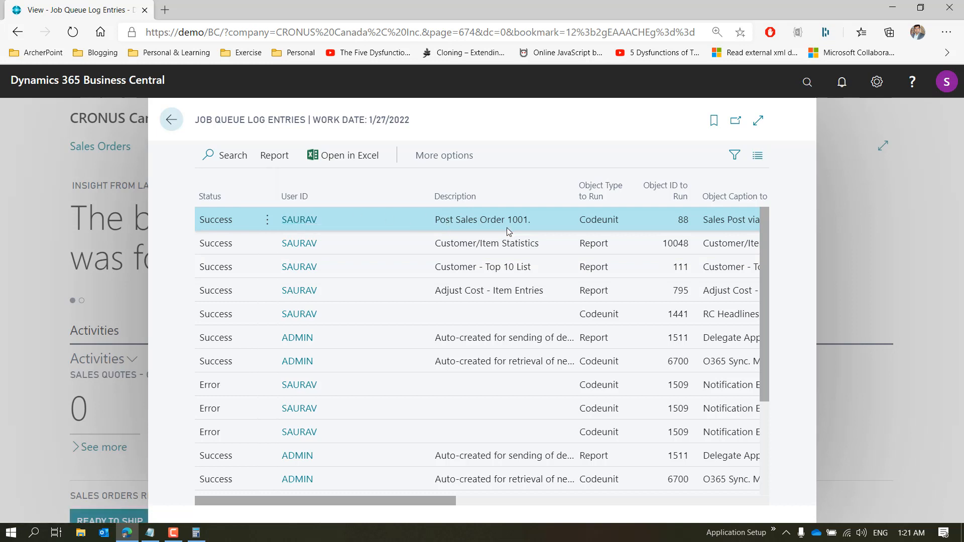
left_click(756, 124)
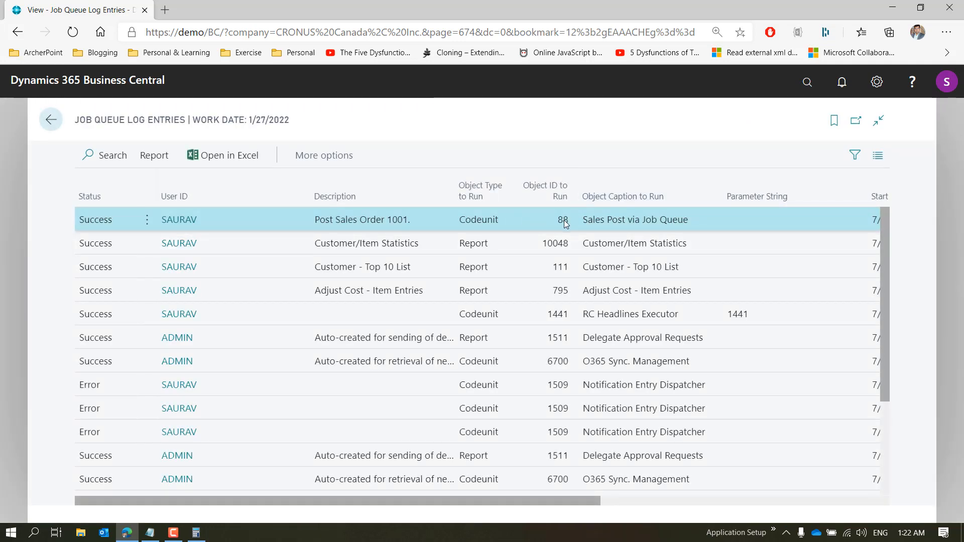
left_click_drag(402, 498, 630, 465)
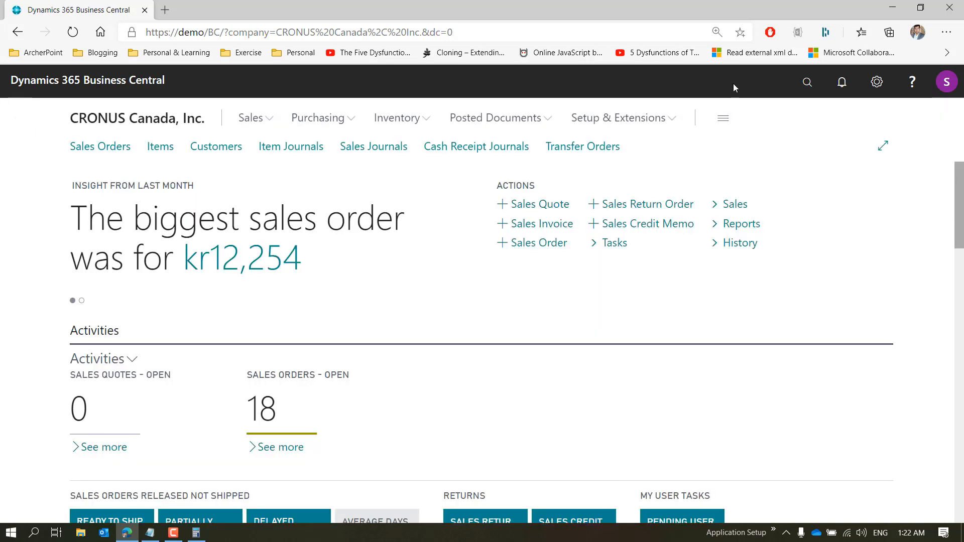
left_click(802, 93)
type("Sales Order")
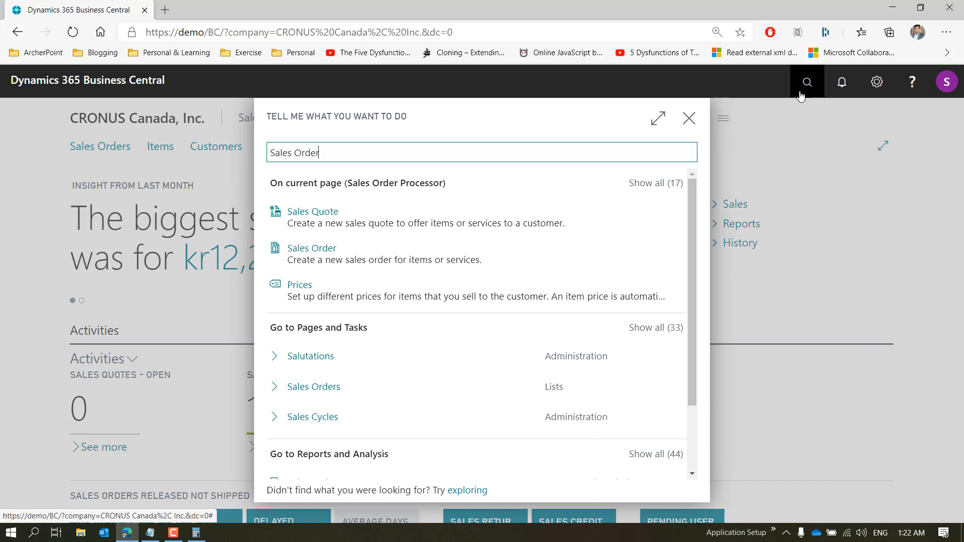
left_click(328, 213)
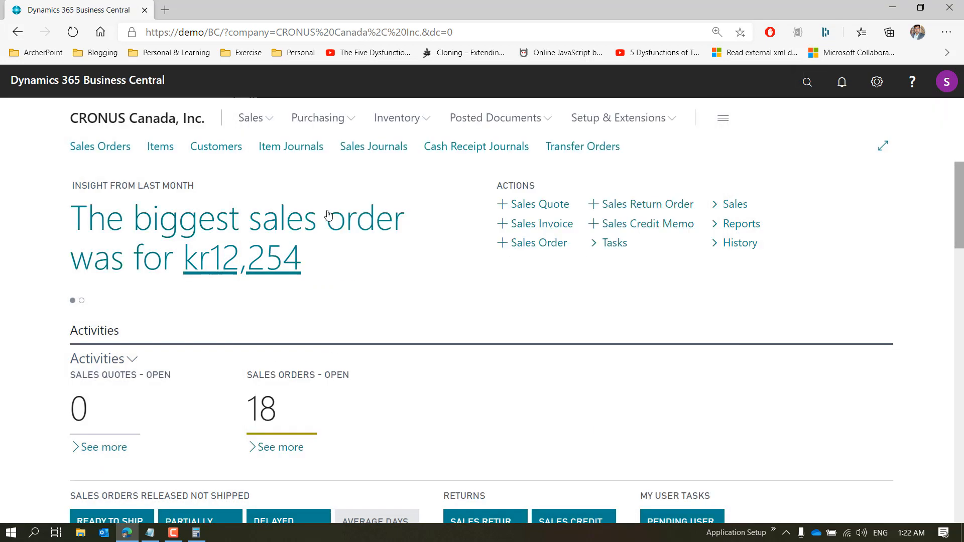
key("Escape")
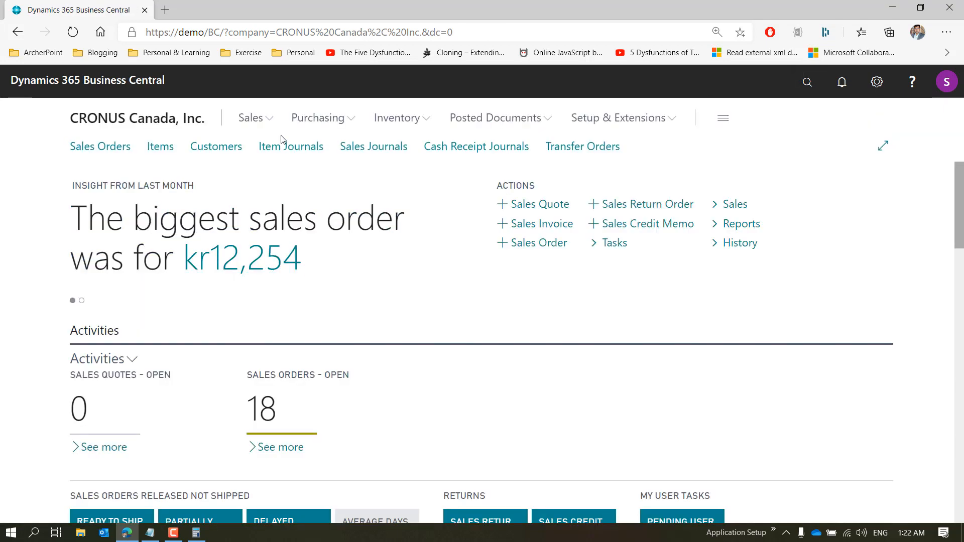
Open the first The Cannon Group PLC order in Sales Orders and check the Bicycle line's shipped and invoiced quantities
left_click(260, 119)
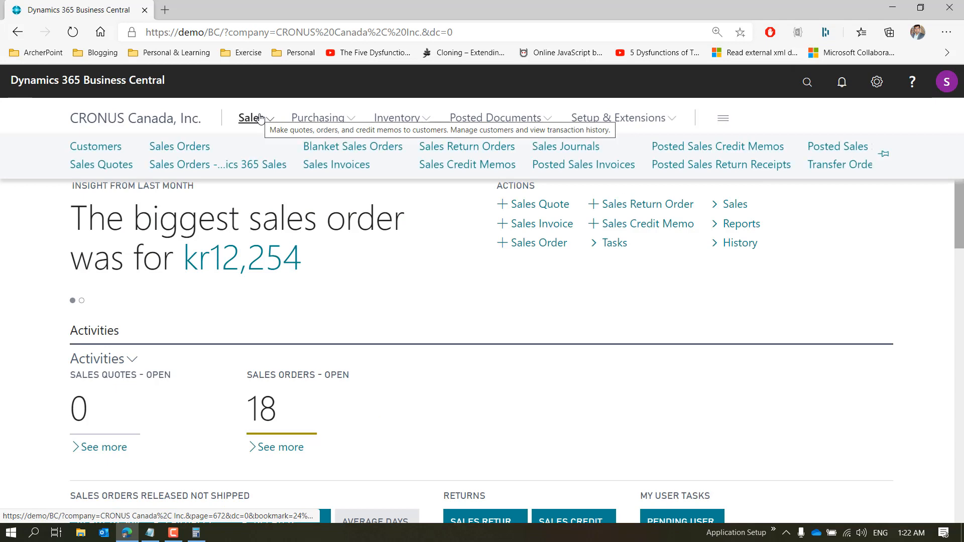
left_click(181, 146)
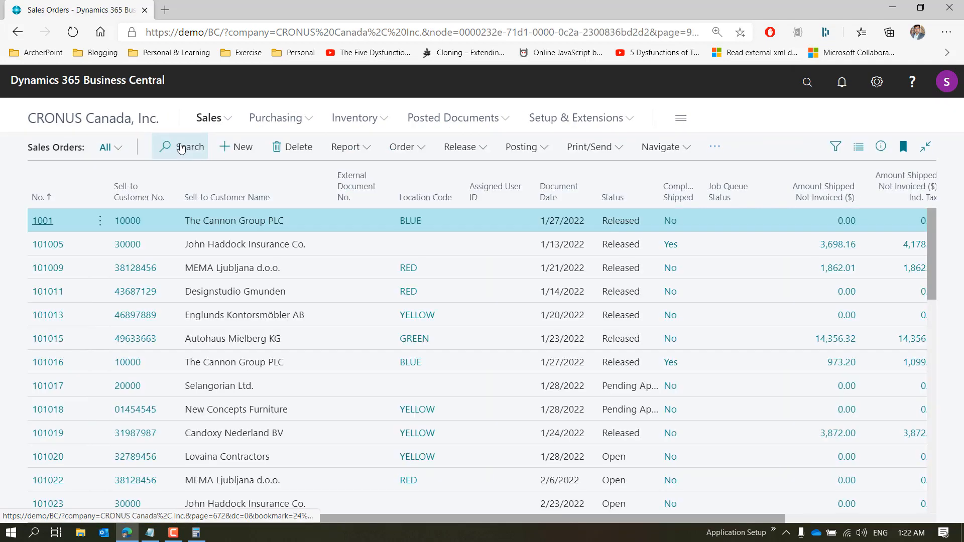
left_click(43, 221)
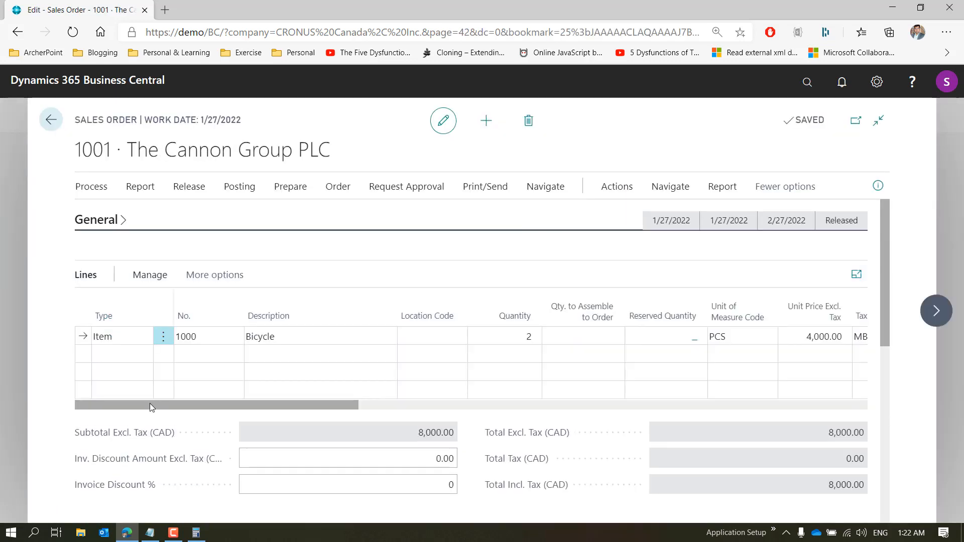
left_click_drag(149, 404, 434, 397)
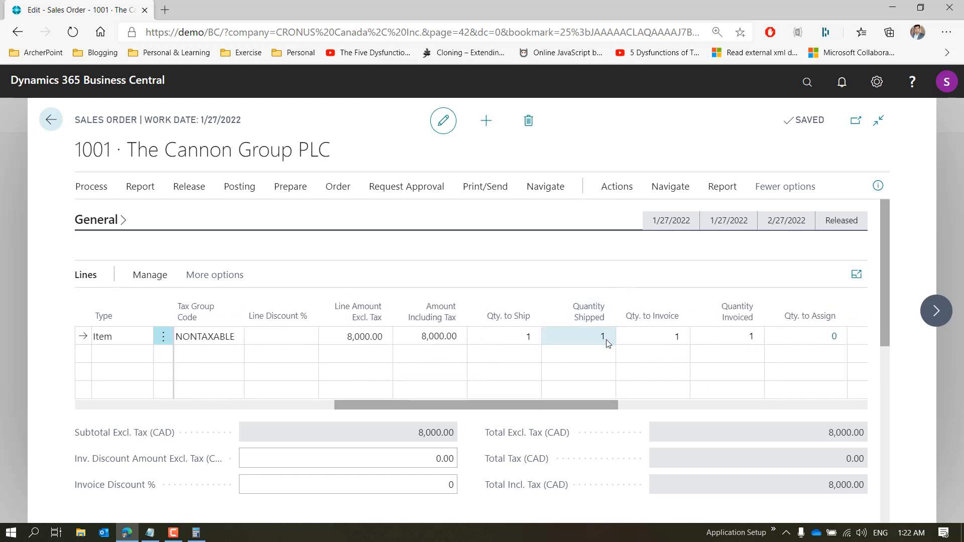
left_click(751, 336)
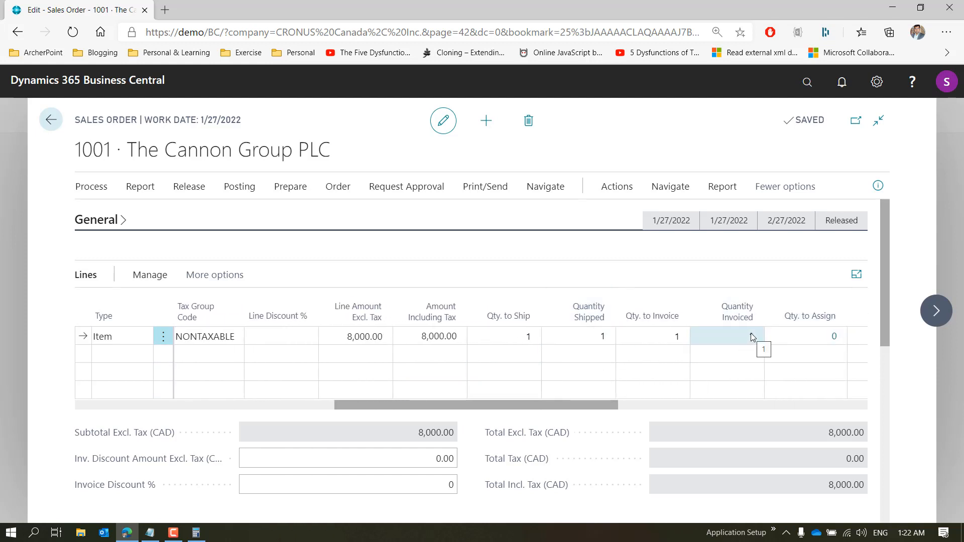
View the posted sales invoices linked to this order and return to the order
left_click(544, 189)
left_click(258, 216)
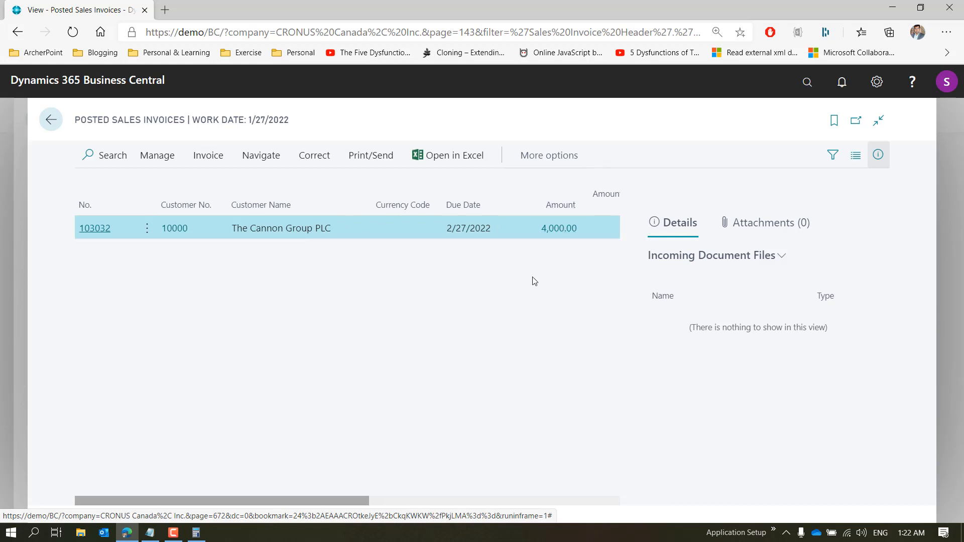
key("Escape")
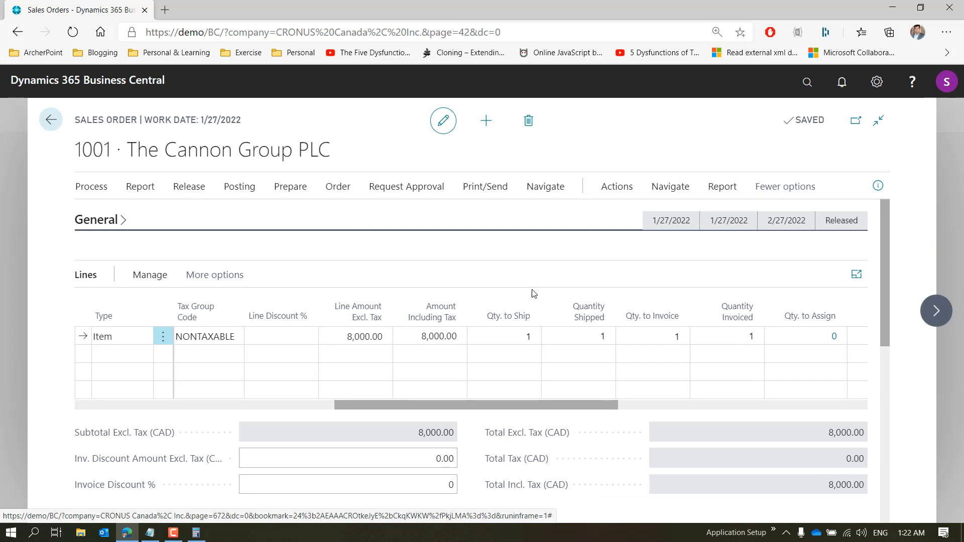
Post the order's remaining quantity with the Ship and Invoice option and dismiss the resulting messages
left_click(506, 341)
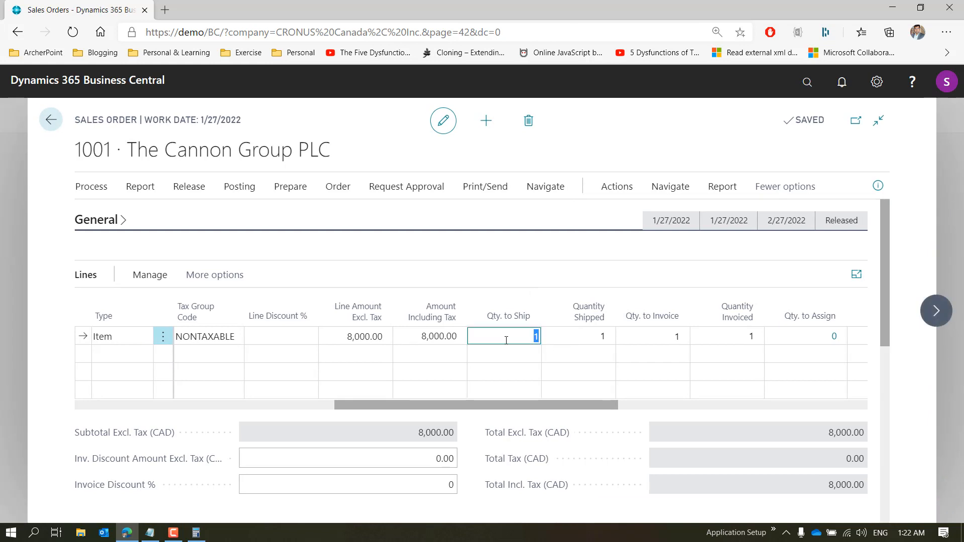
key("Return")
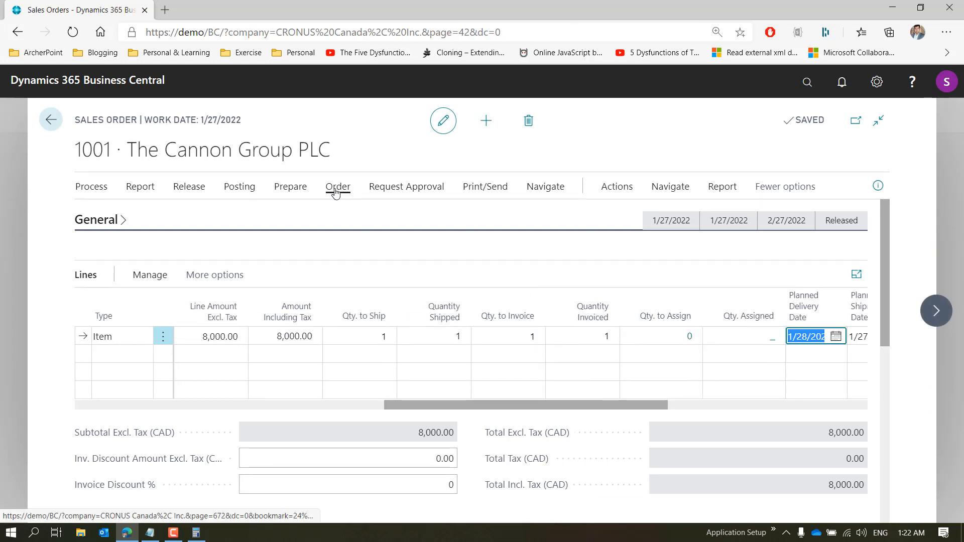
left_click(246, 195)
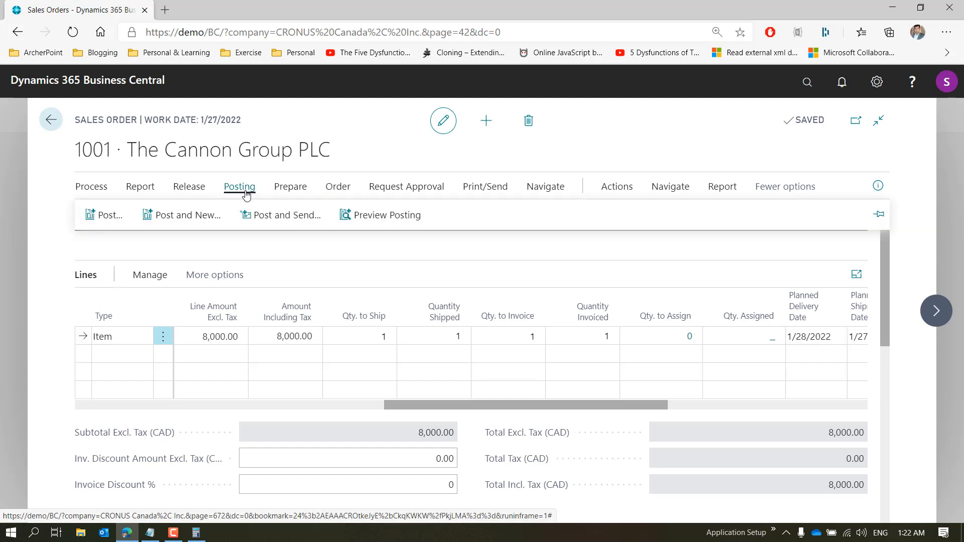
left_click(113, 221)
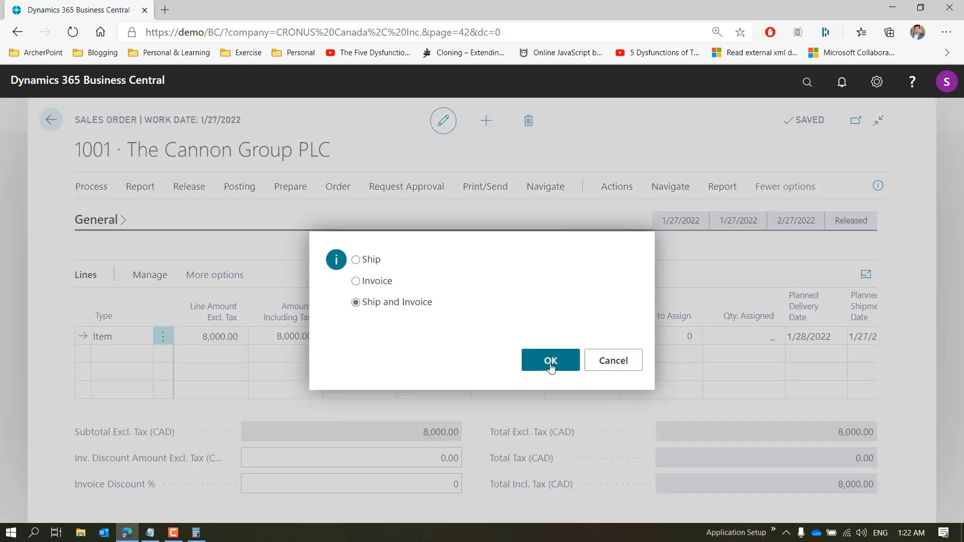
left_click(551, 362)
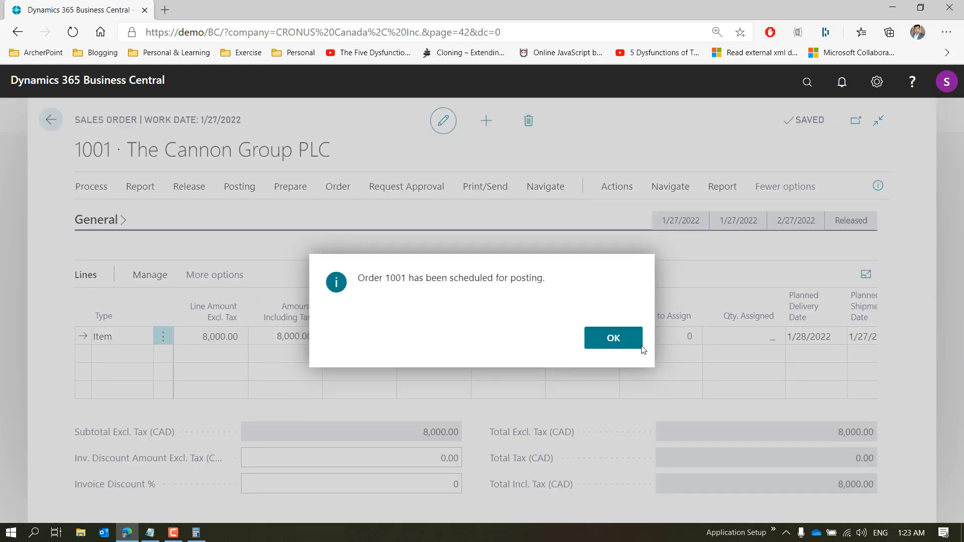
left_click(629, 343)
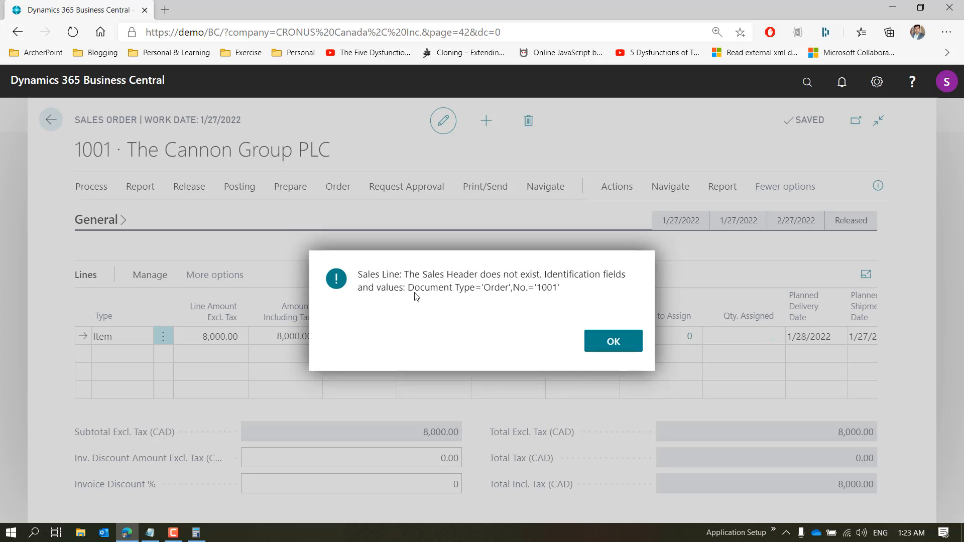
left_click(625, 346)
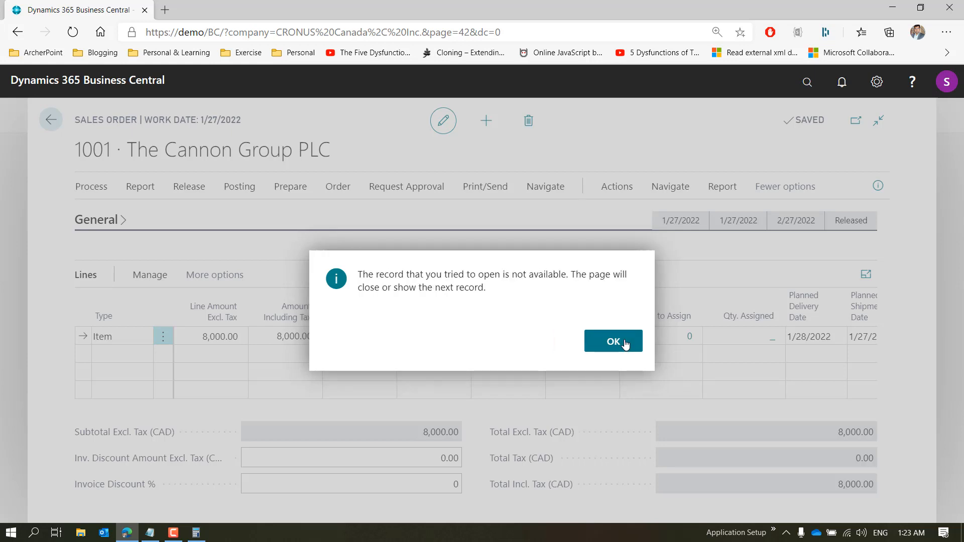
Dismiss the unavailable-record message and open the Posted Sales Invoices list with its FactBox pane collapsed
left_click(624, 344)
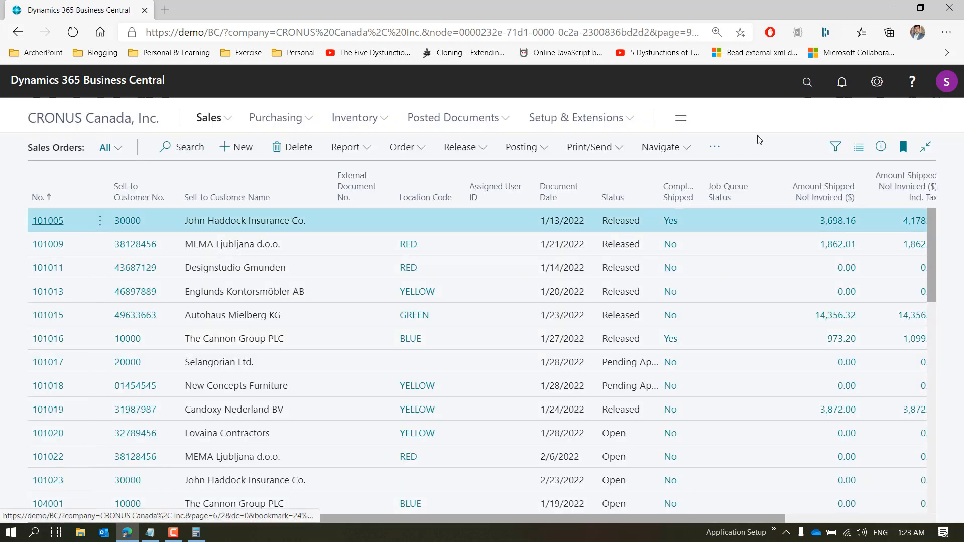
left_click(798, 86)
type("Posted Sales Inv")
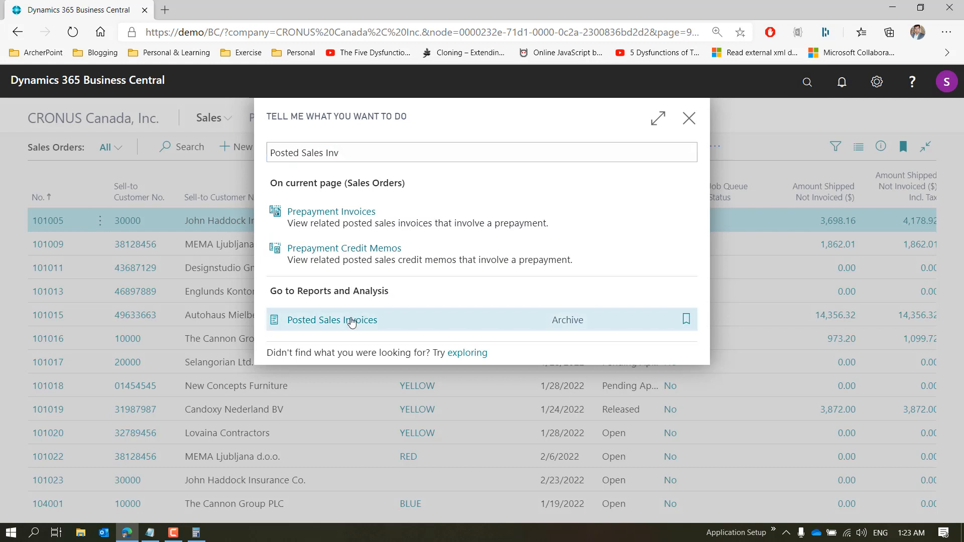
left_click(352, 321)
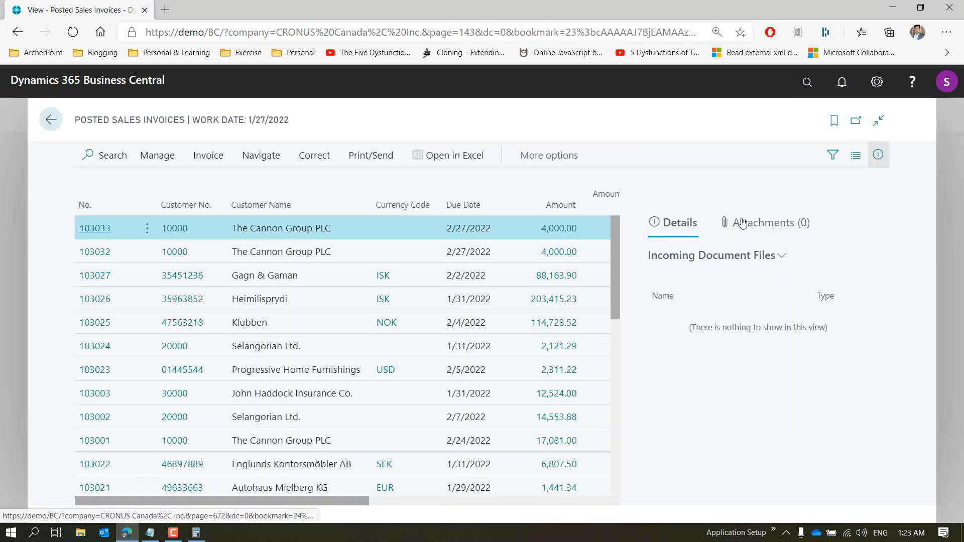
left_click(879, 156)
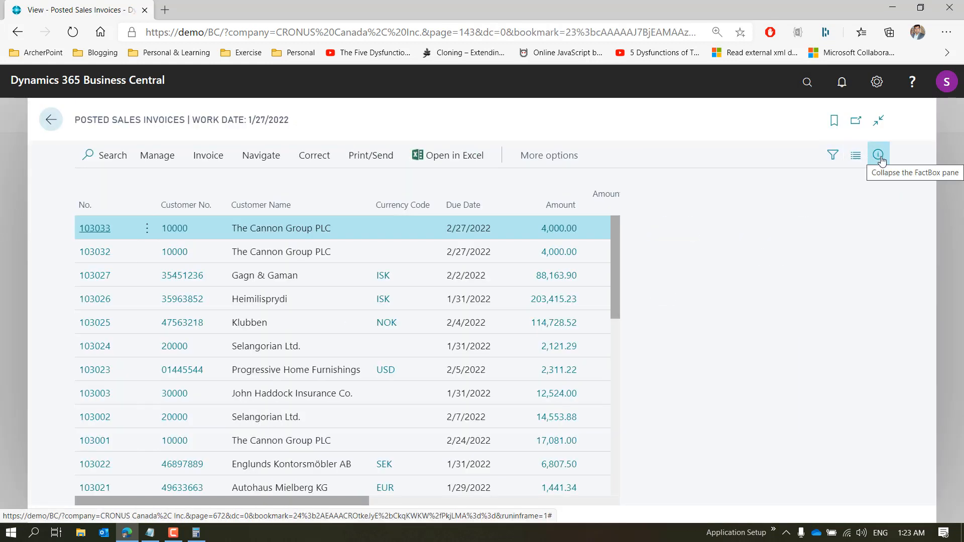
Filter the posted sales invoices by Order No. 1001
left_click(832, 155)
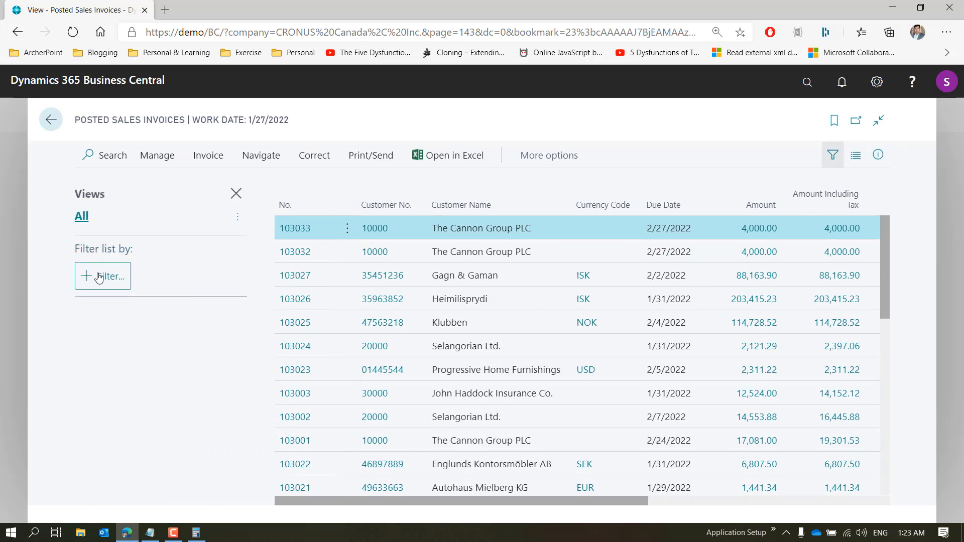
left_click(97, 275)
type("Ord")
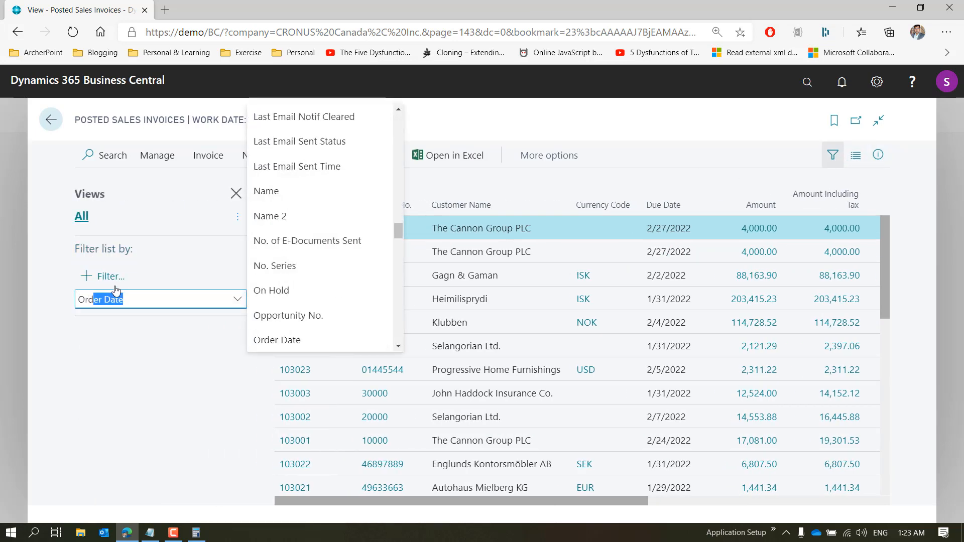
type("er N")
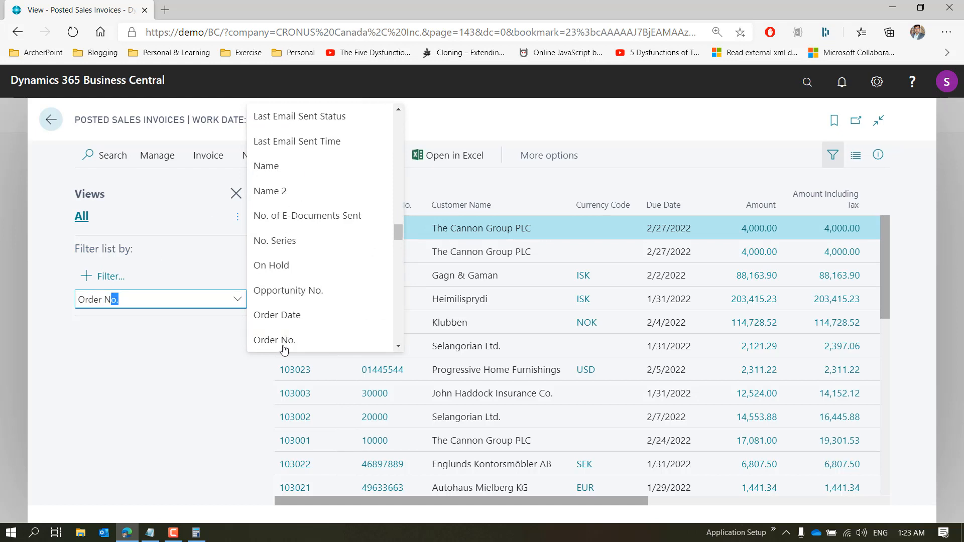
left_click(282, 341)
type("1001")
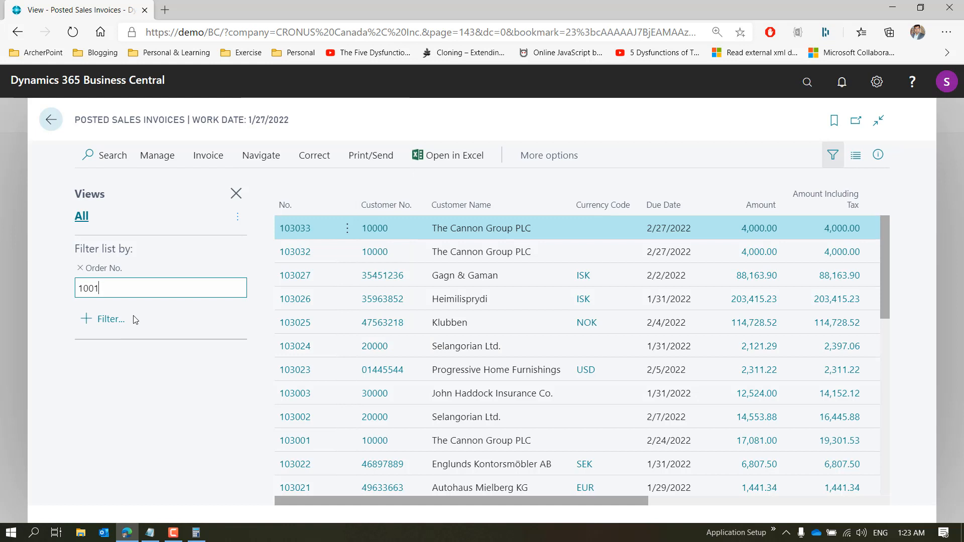
key("Tab")
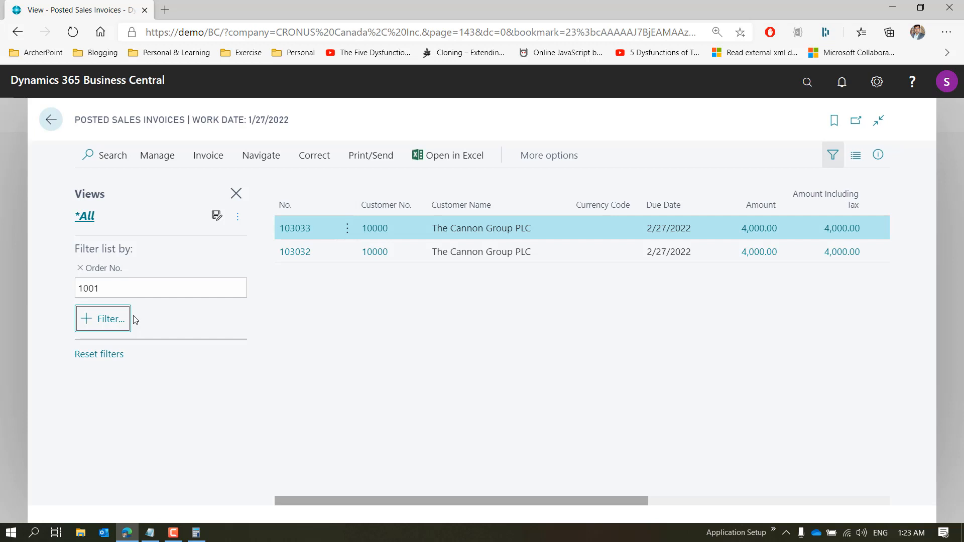
Open Job Queue Log Entries, review the Post Sales Order 1001 entries, and return to the home page
key("Escape")
left_click(797, 86)
type("Job Queue l")
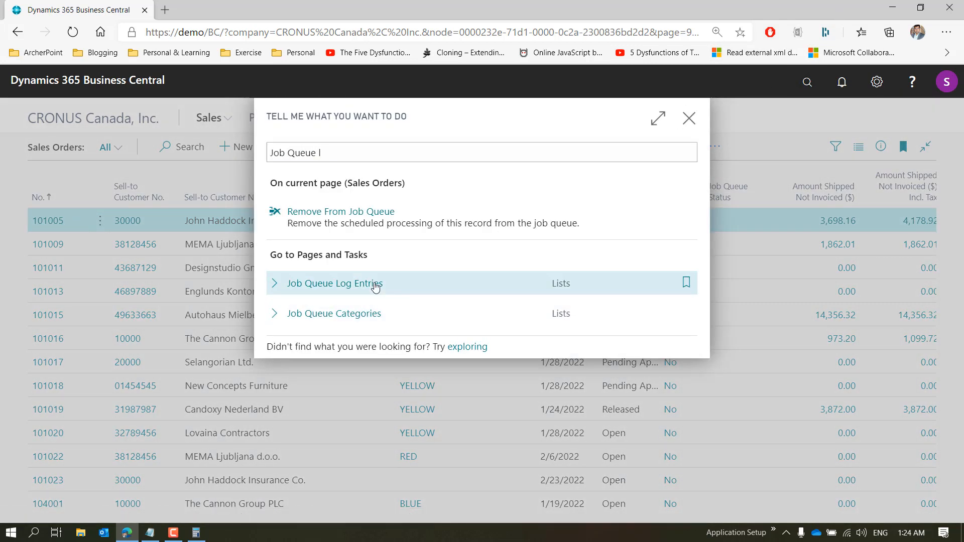
left_click(375, 285)
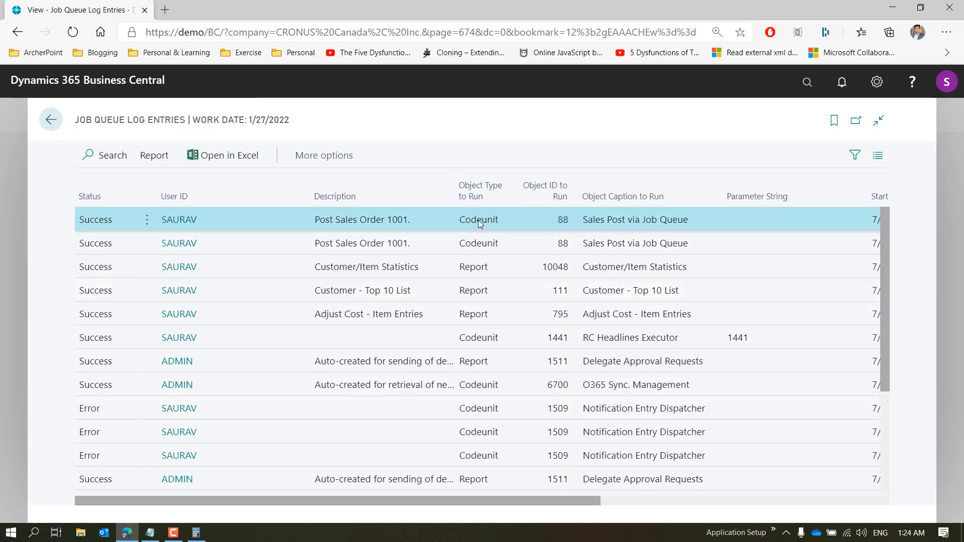
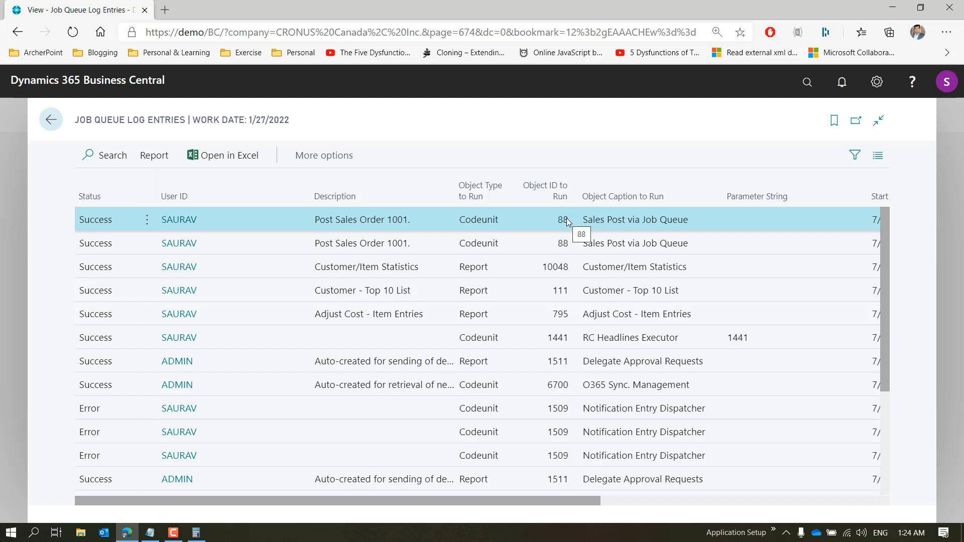
key("Escape")
key("Escape")
key("Escape")
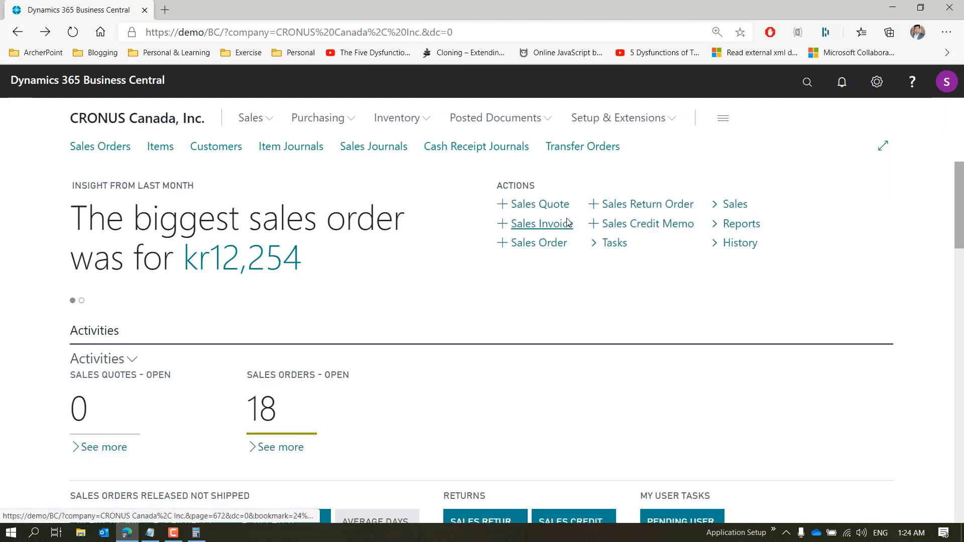
Open the Sales Orders list and sort it by Sell-to Customer No
left_click(807, 82)
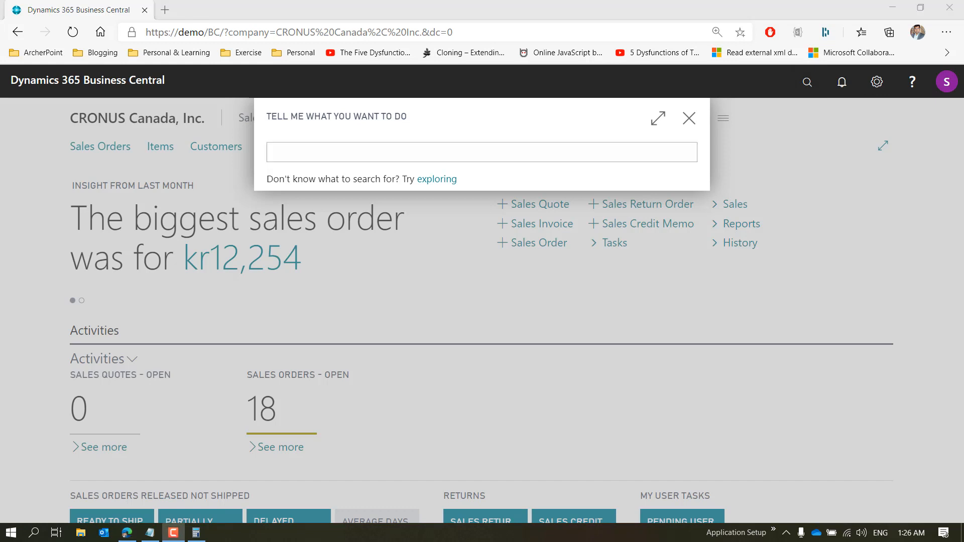
left_click(489, 156)
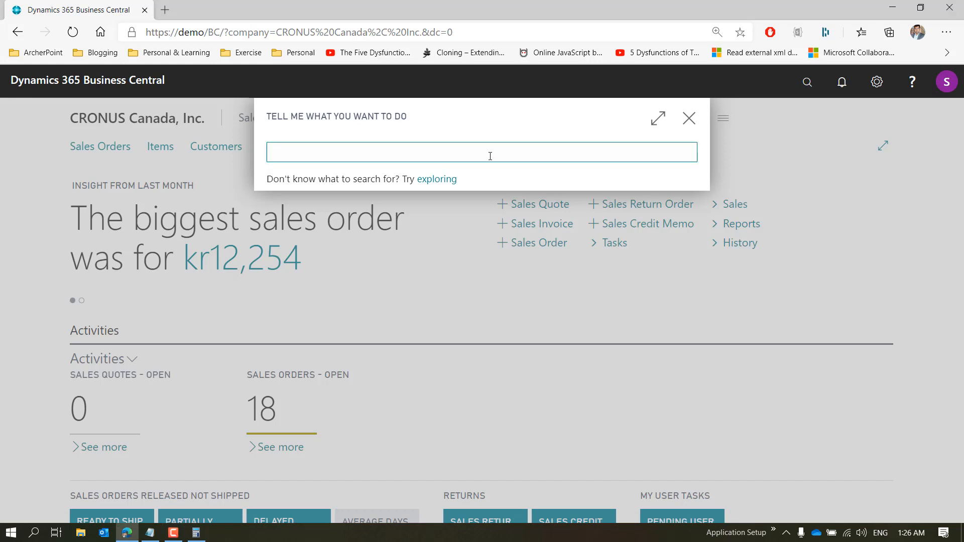
type("Sales orders")
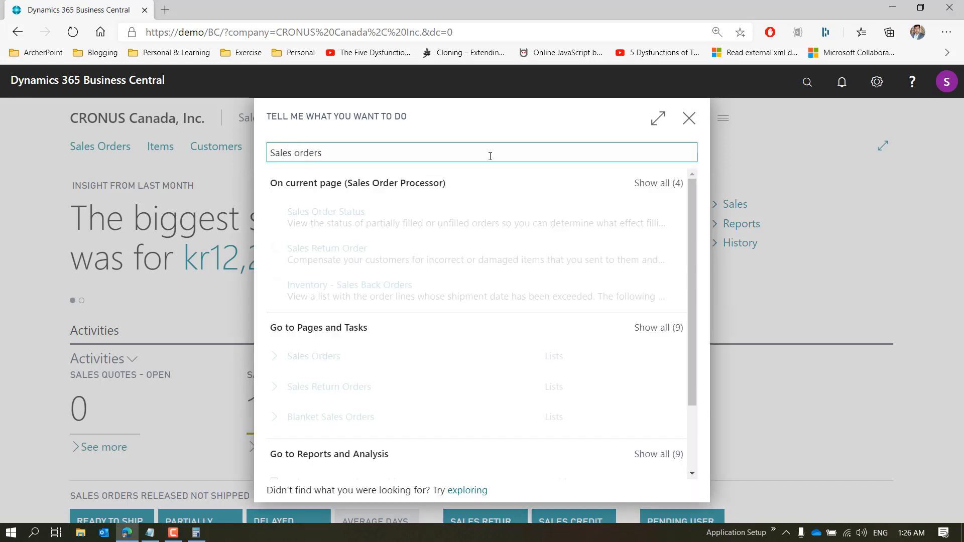
left_click(300, 357)
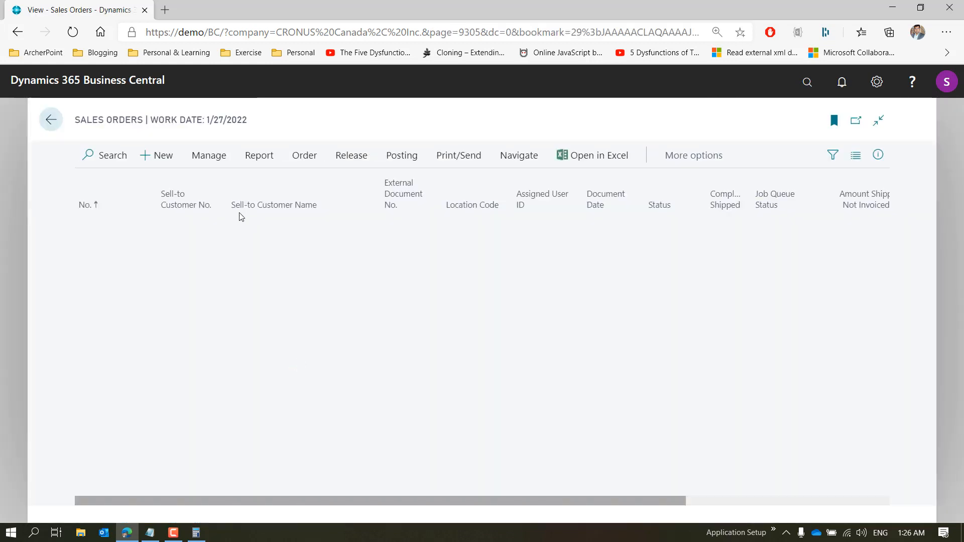
left_click(181, 210)
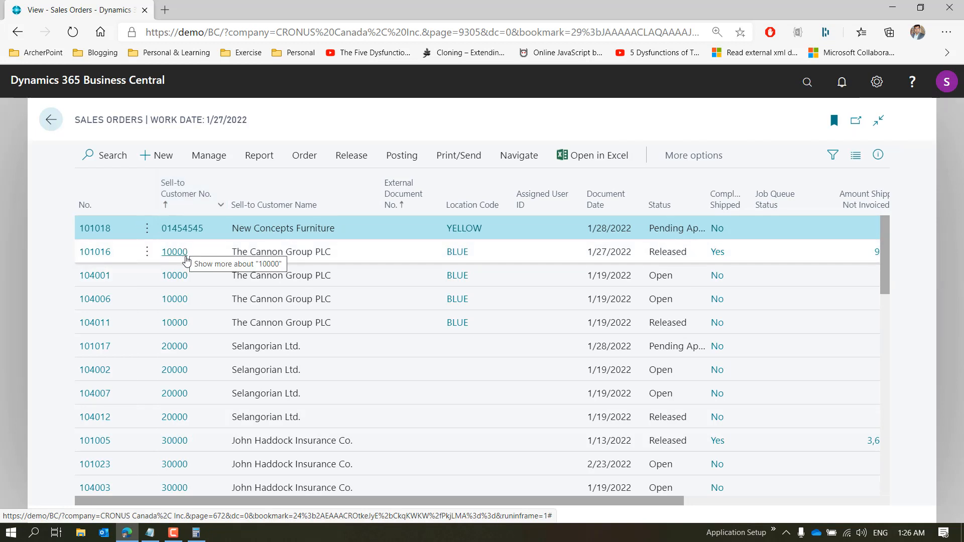
Create a new job queue entry that runs report 296, Batch Post Sales Orders
left_click(807, 82)
type("Job Queue")
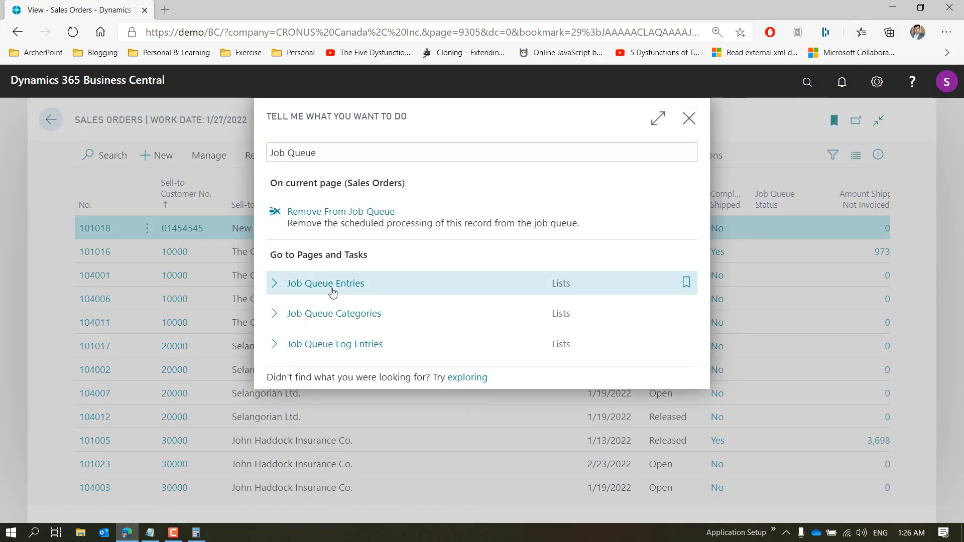
left_click(332, 292)
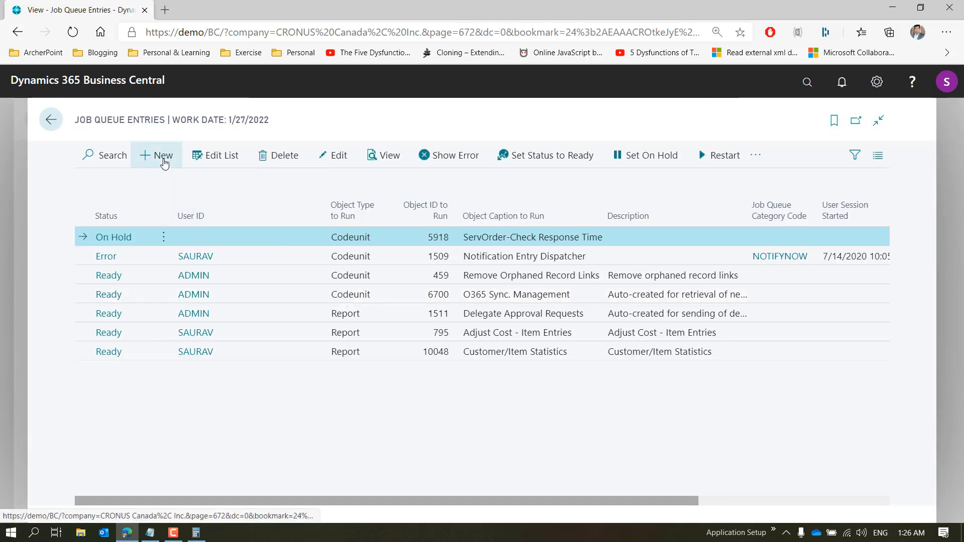
left_click(163, 163)
left_click(435, 279)
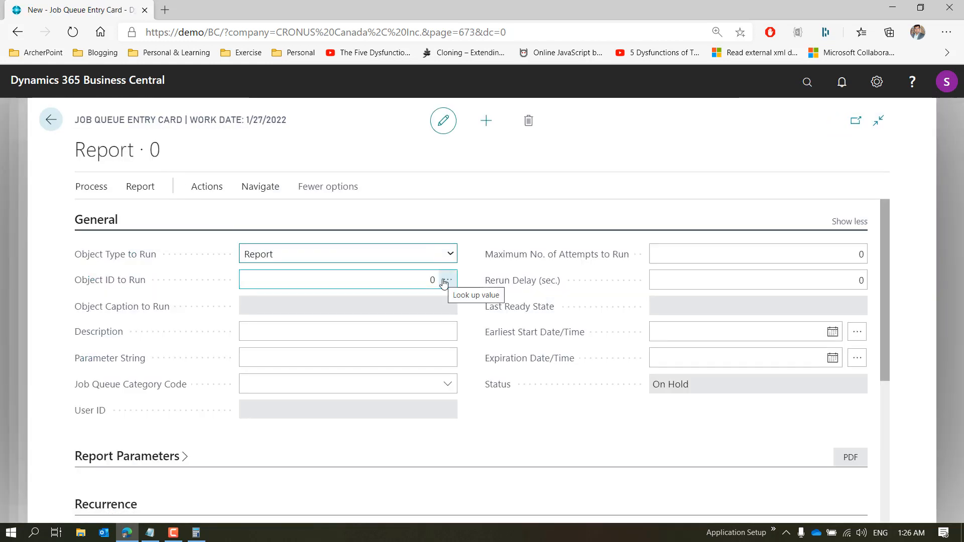
left_click(444, 280)
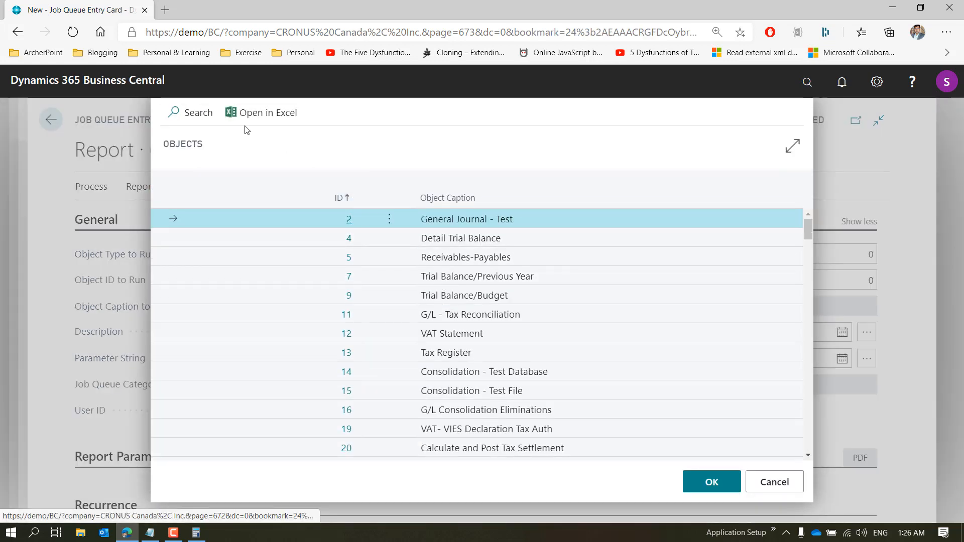
left_click(195, 113)
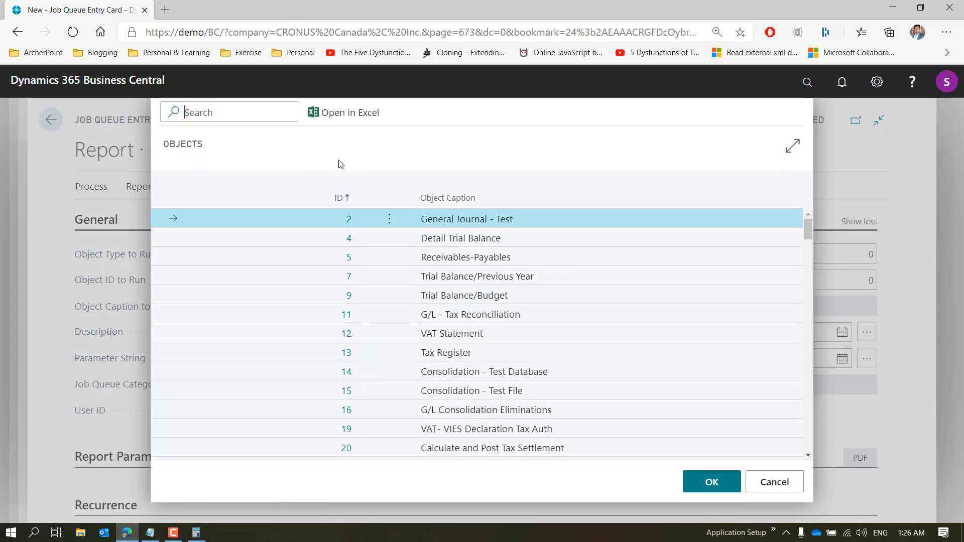
type("Batch post")
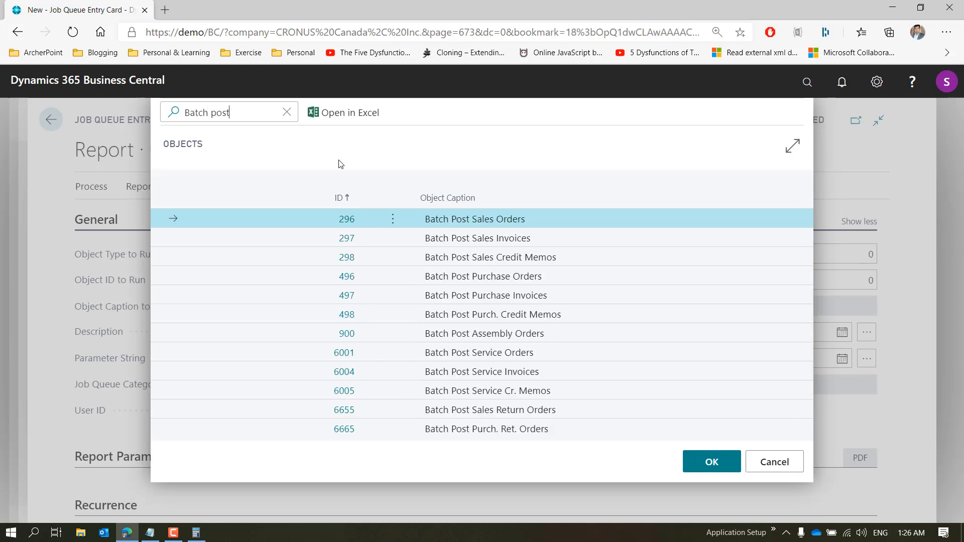
left_click(347, 219)
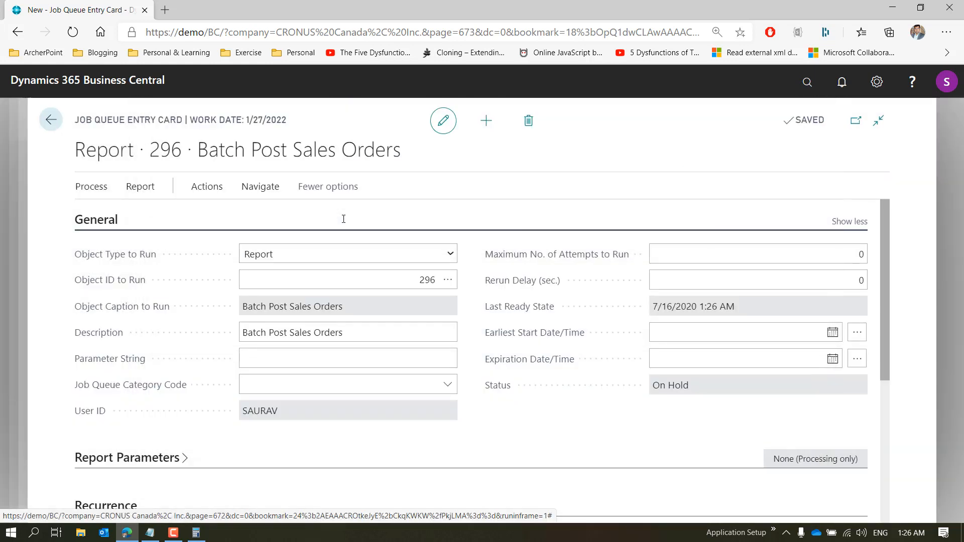
Open the entry's report request page options and turn on Ship for the batch posting
left_click(373, 355)
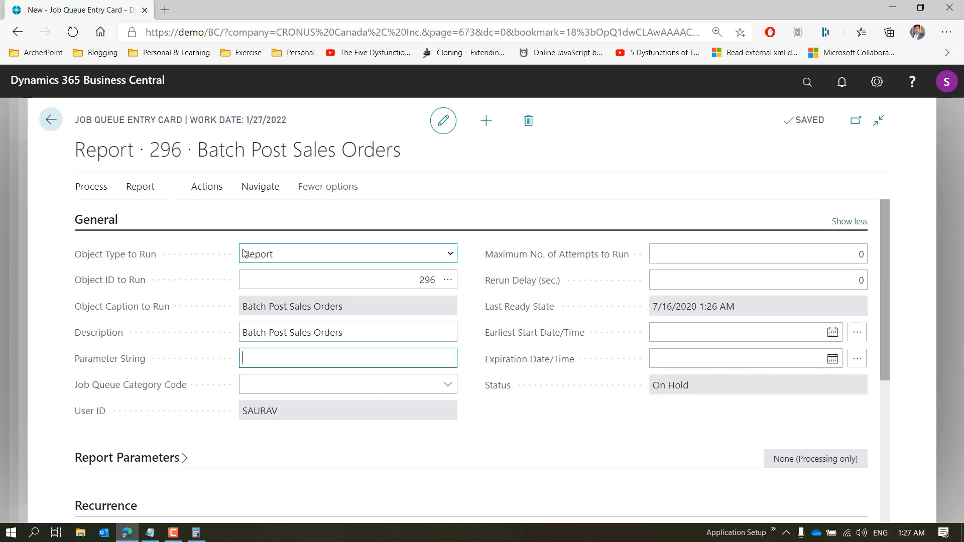
left_click(102, 222)
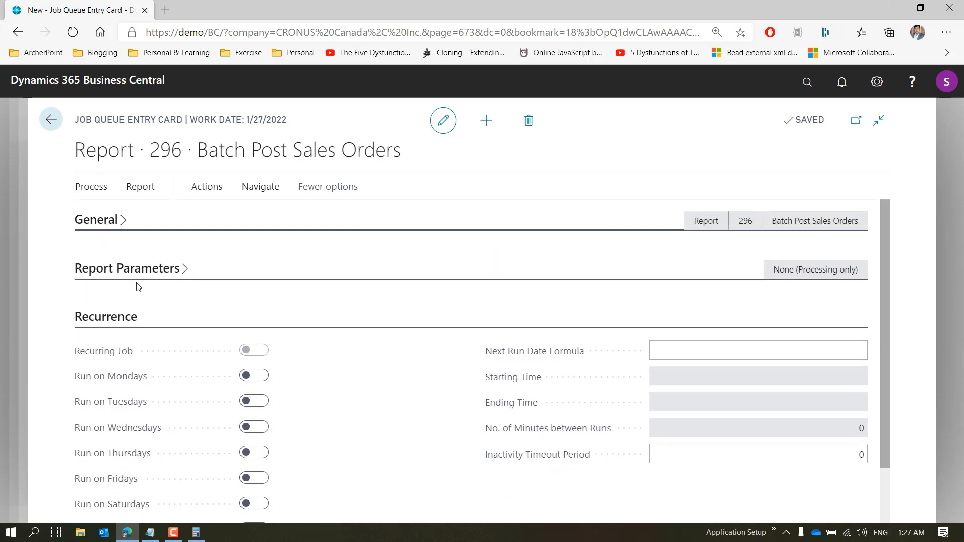
left_click(147, 279)
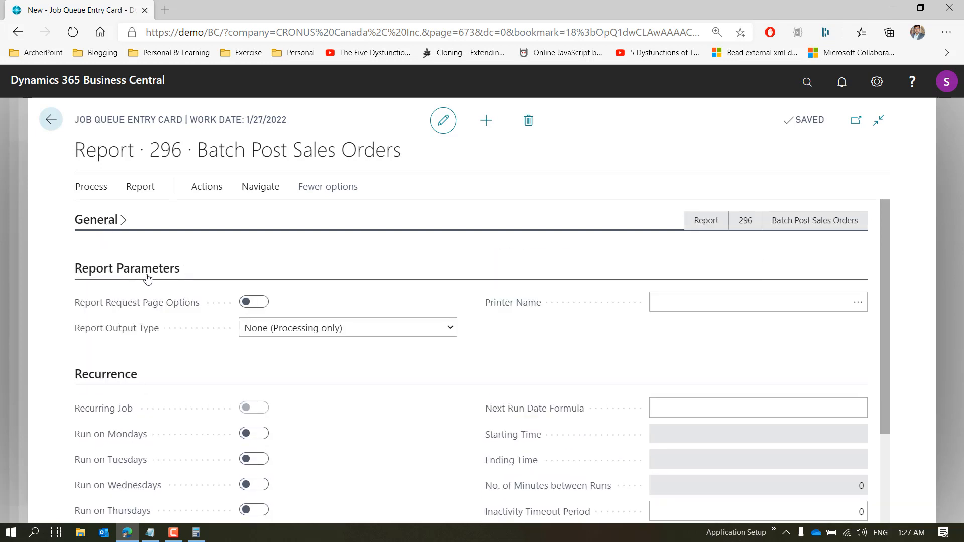
left_click(256, 304)
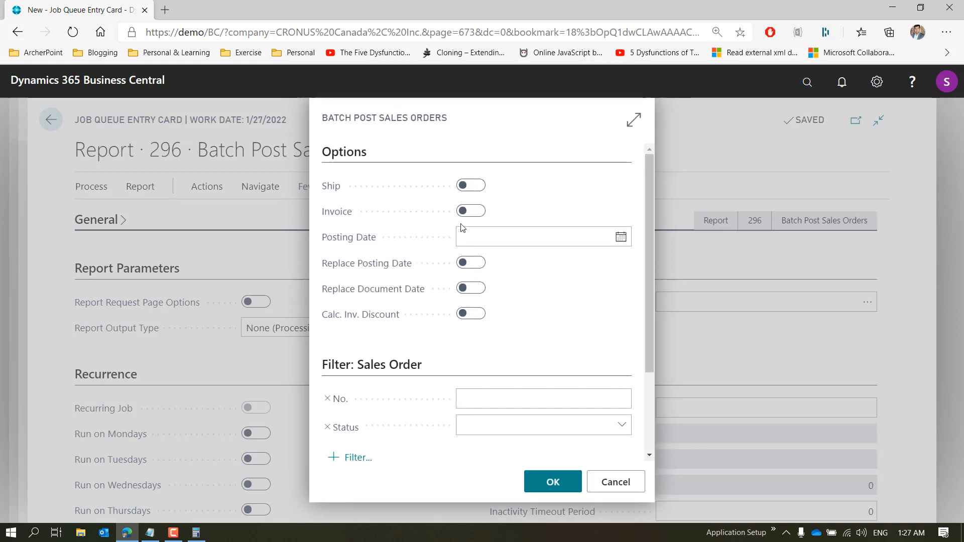
left_click(473, 186)
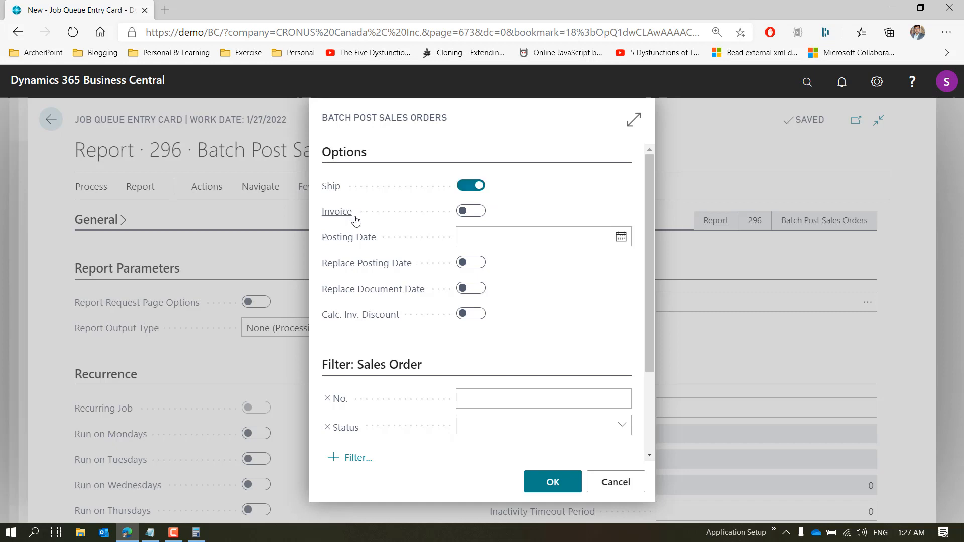
left_click(473, 211)
left_click(468, 212)
left_click(337, 152)
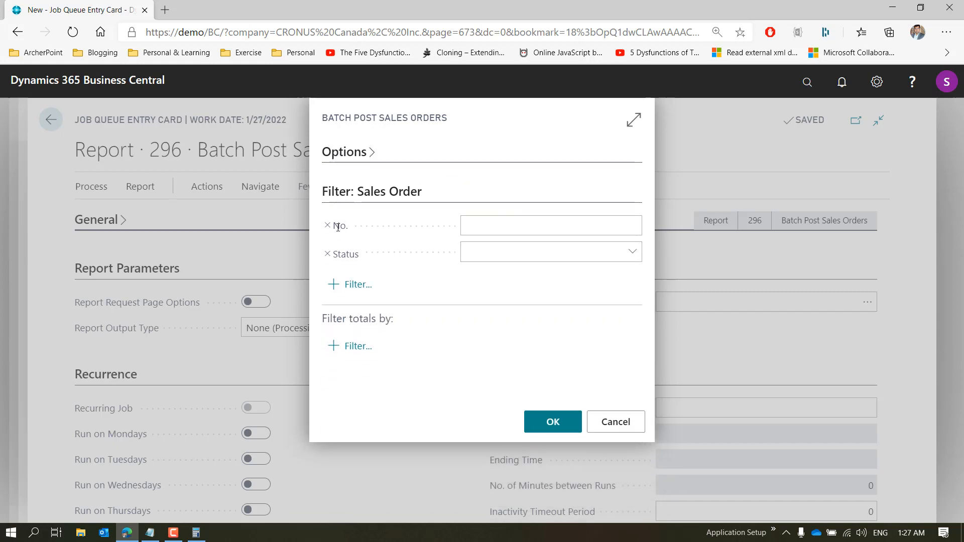
Filter the sales orders for batch posting by Status Released and by Sell-to Customer No. for The Cannon Group PLC
left_click(630, 256)
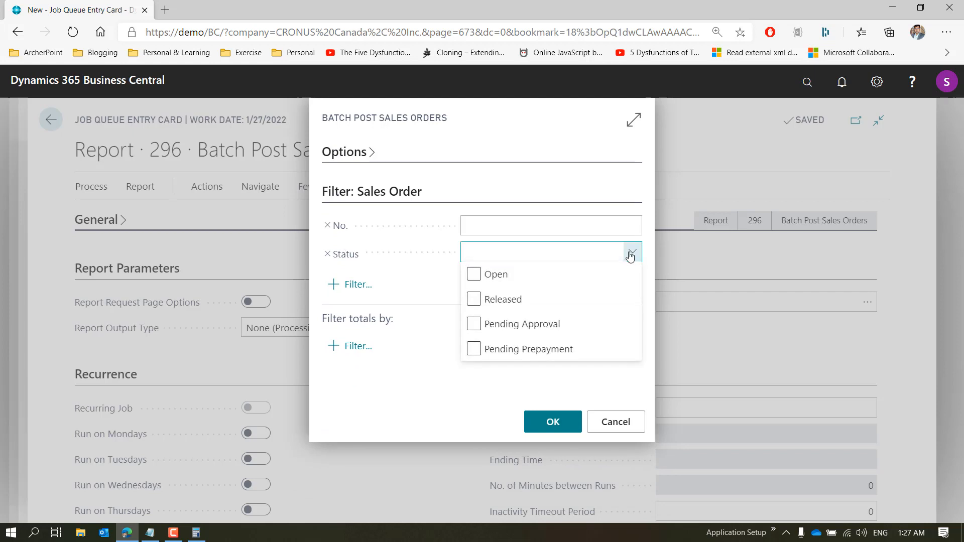
left_click(471, 300)
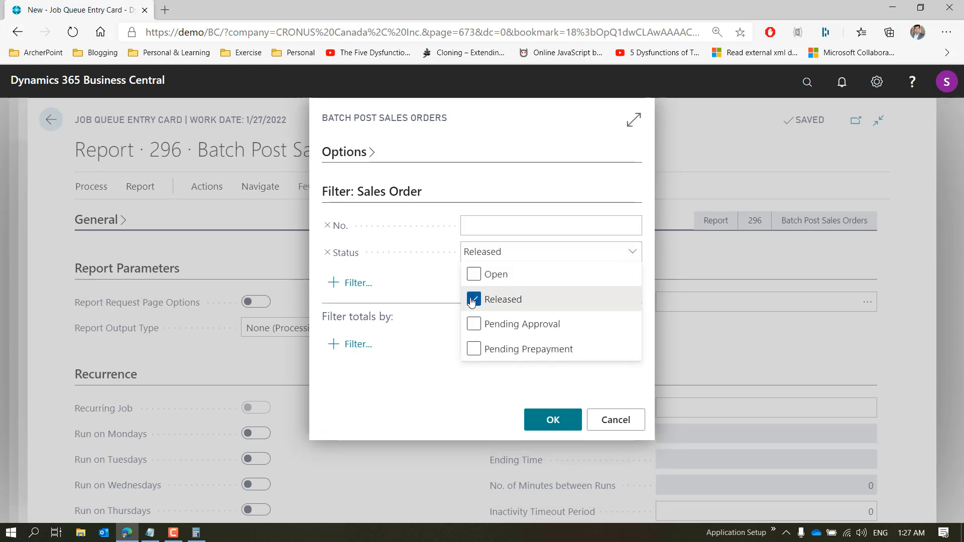
left_click(353, 282)
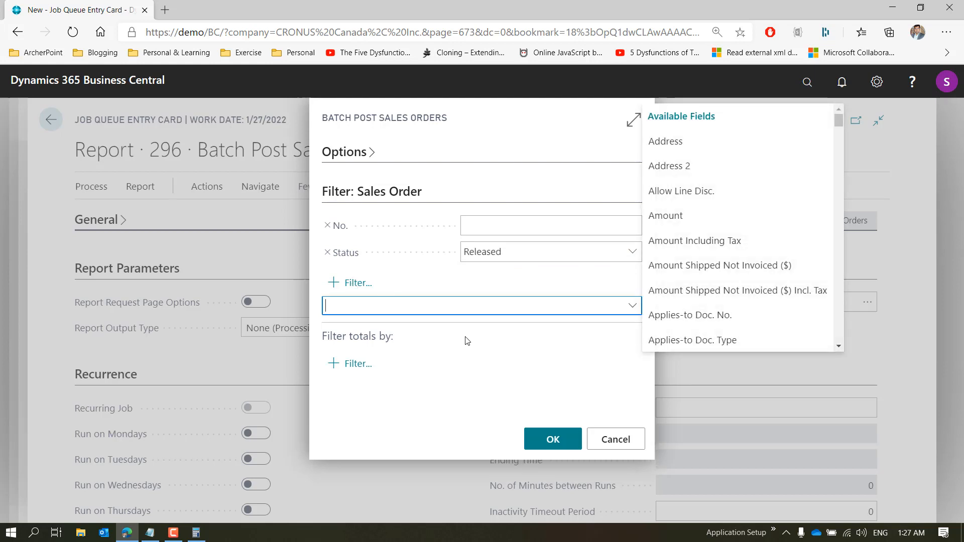
type("Sell")
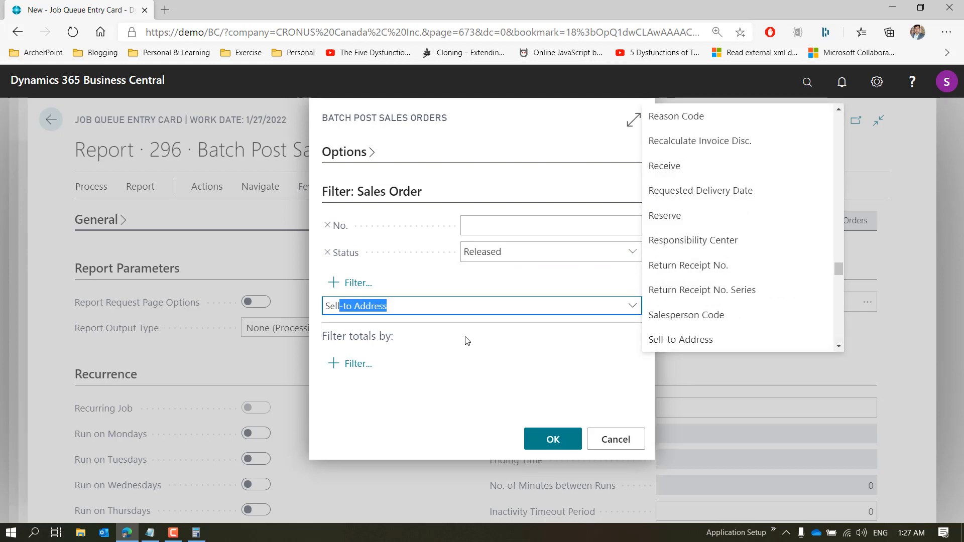
type("-to Cust")
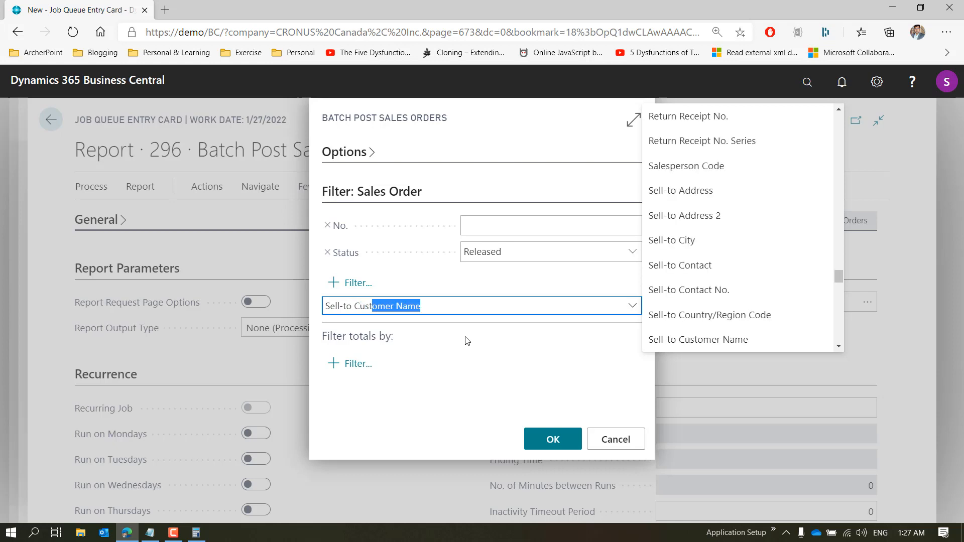
type("omer No.")
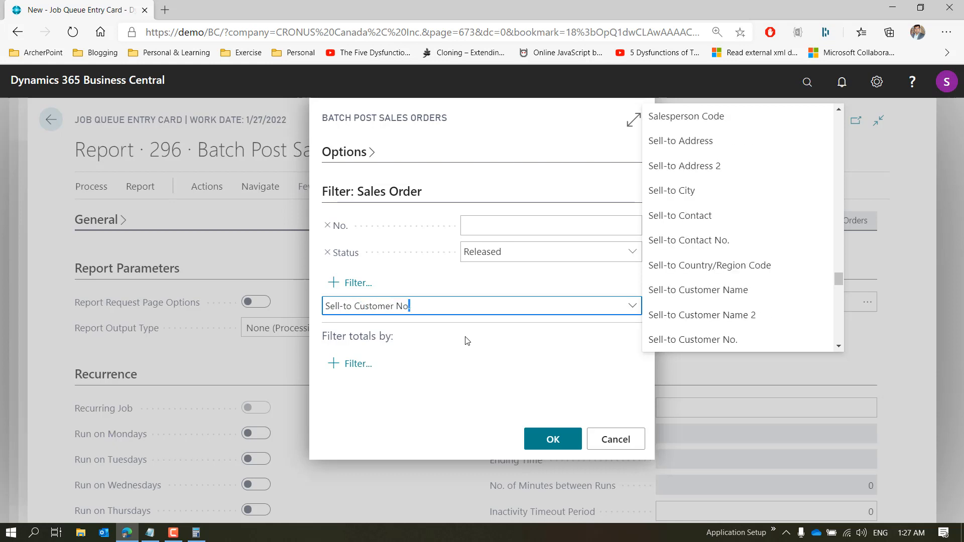
key("Return")
type("1000")
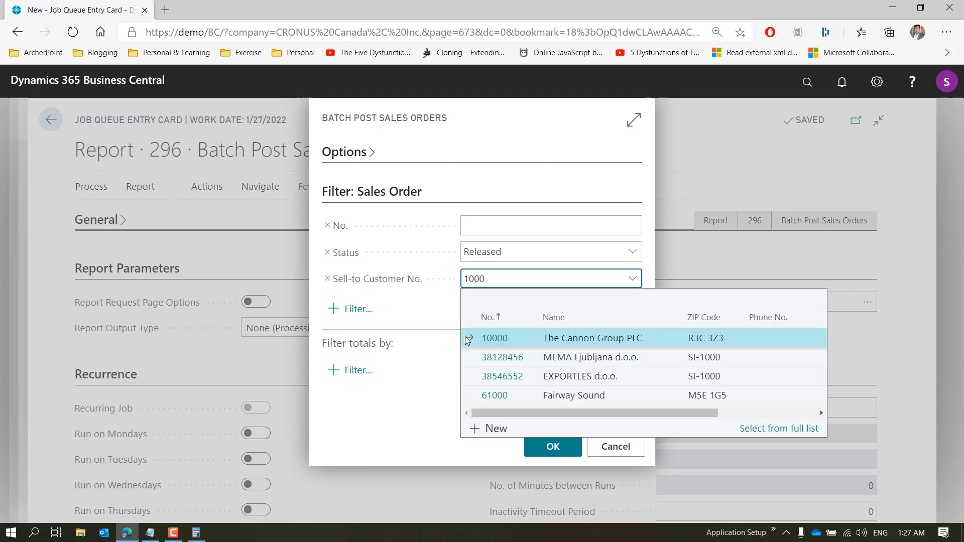
type("0")
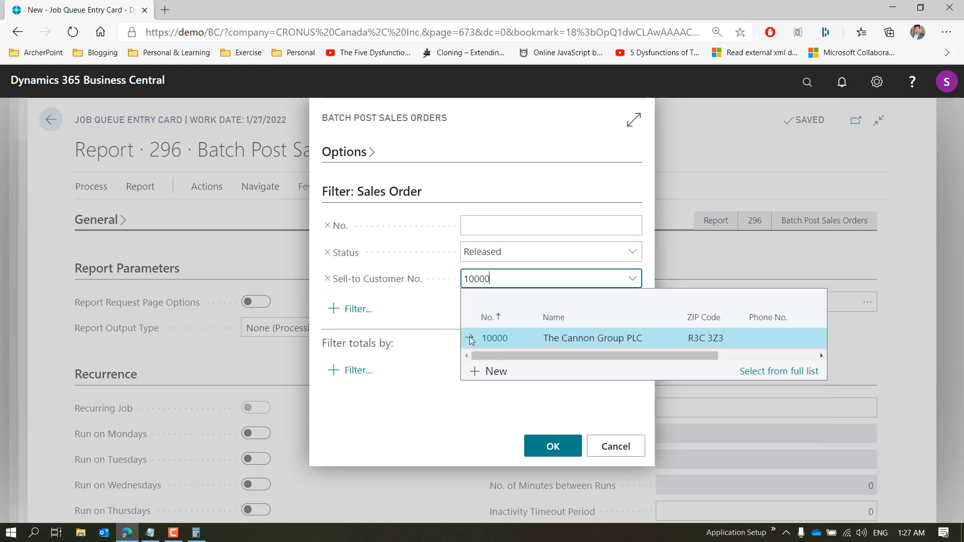
left_click(498, 339)
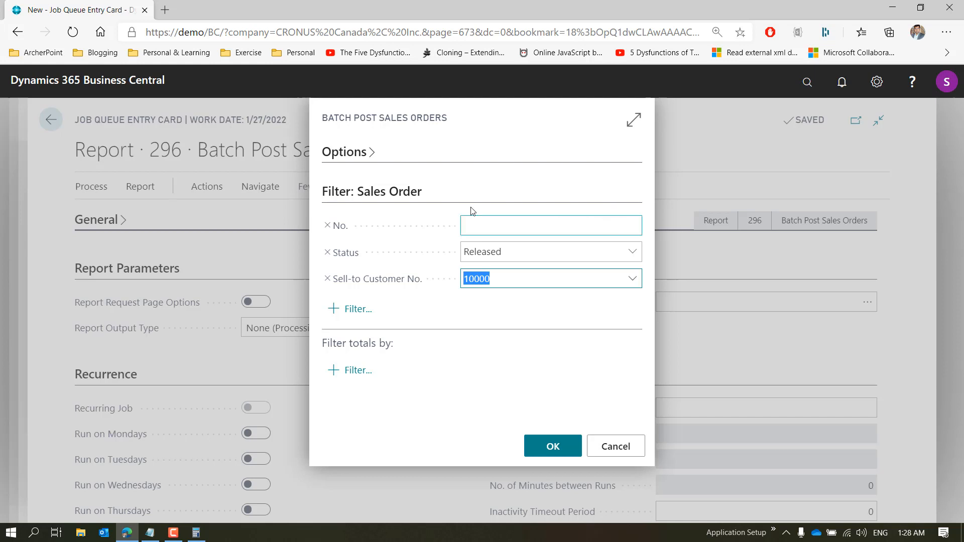
left_click(363, 152)
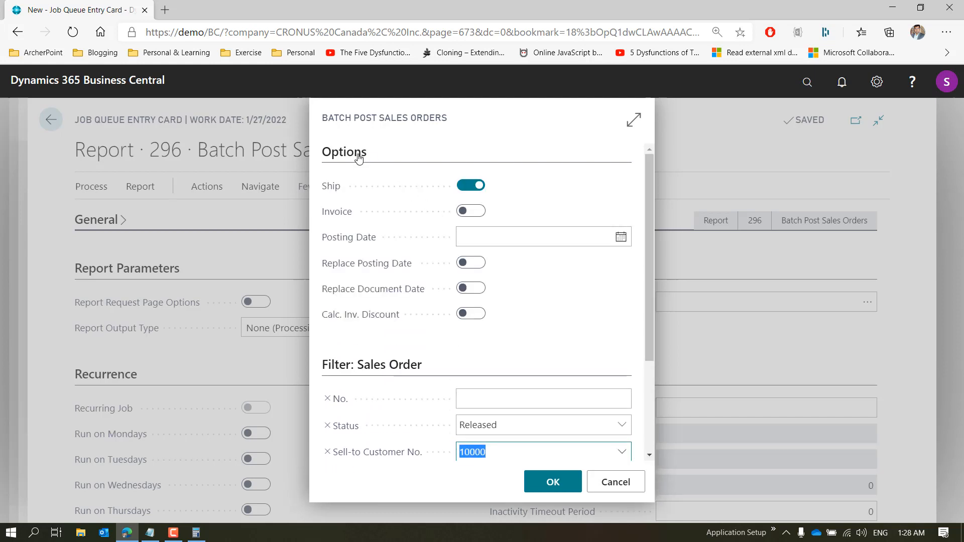
left_click(360, 154)
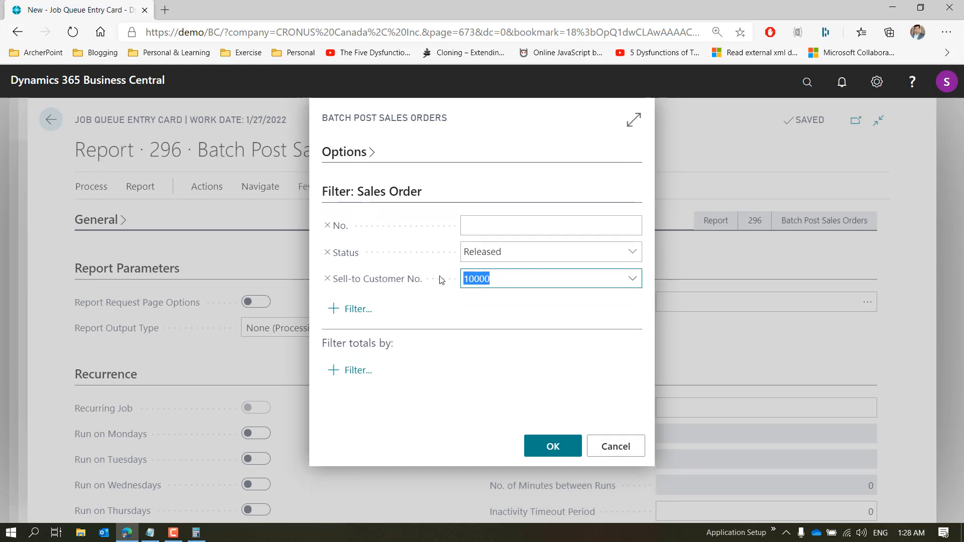
Open the Business Central site demo/BC in a new browser tab
left_click(166, 10)
type("den")
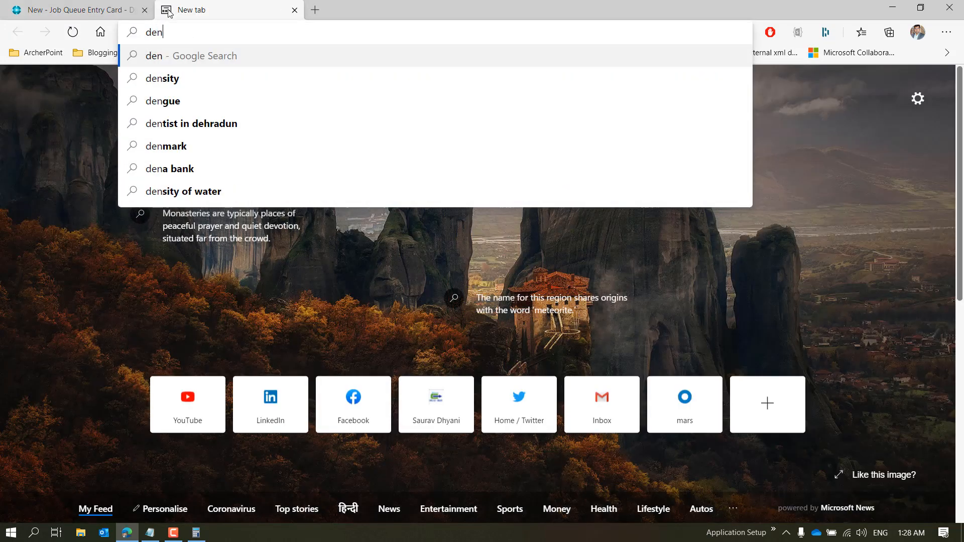
key("BackSpace")
type("m")
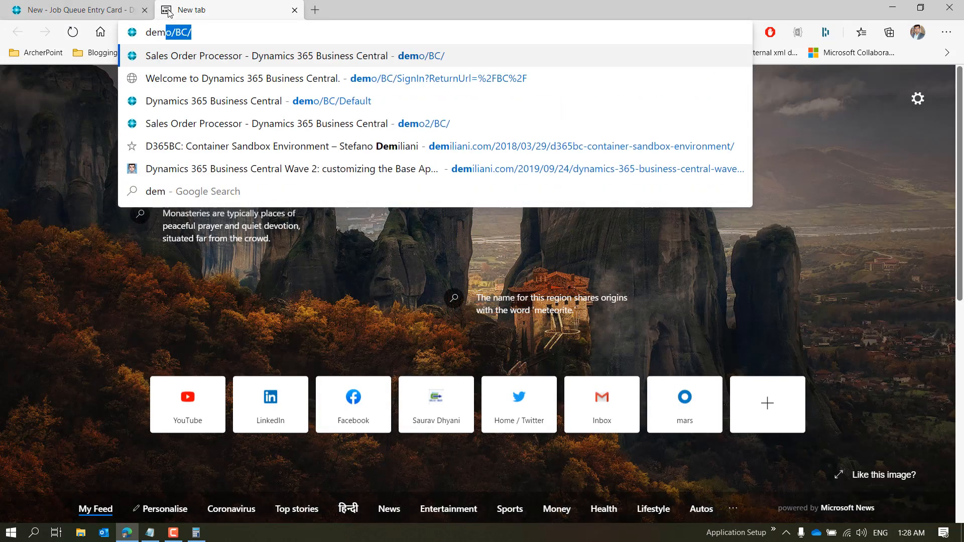
key("Return")
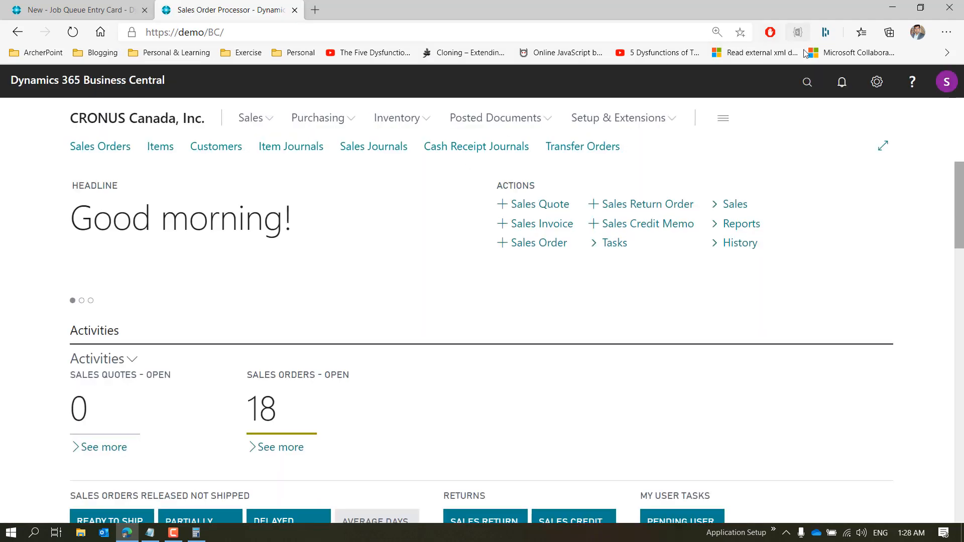
Find and open the Sales Orders list, sorted by Sell-to Customer No
left_click(806, 82)
type("sales orders")
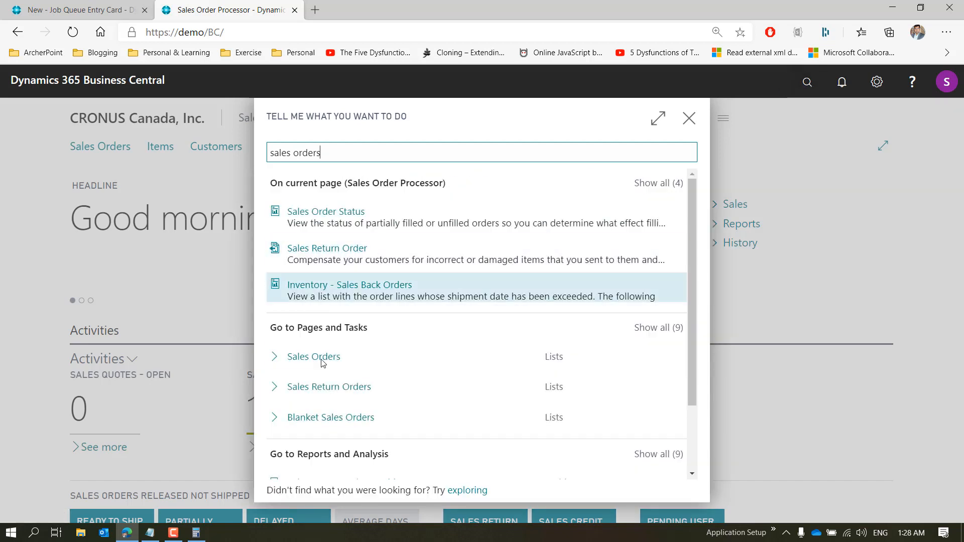
left_click(319, 360)
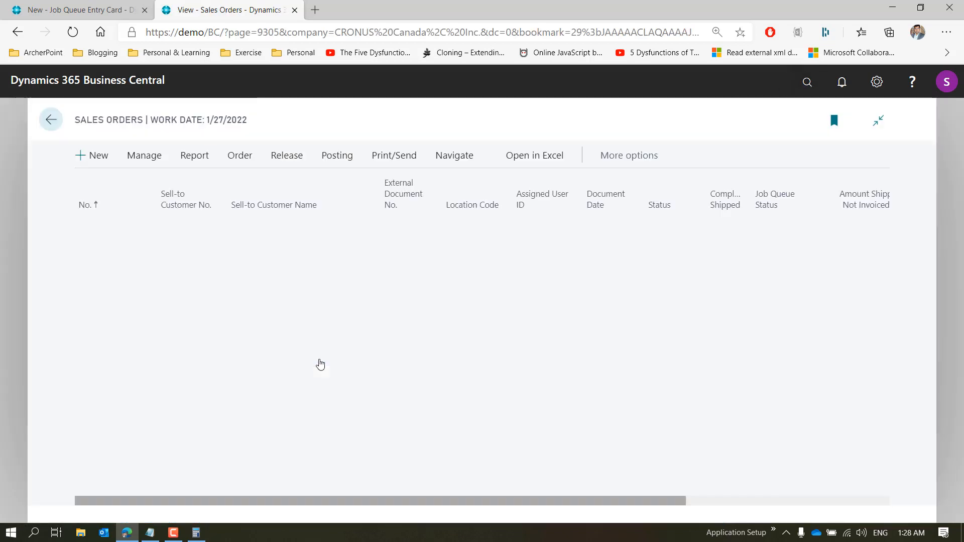
left_click(184, 210)
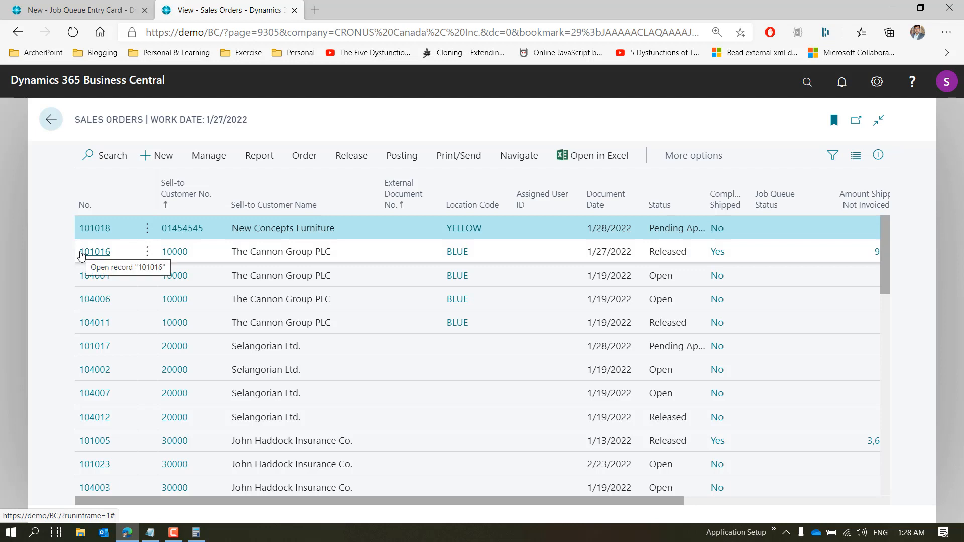
Select only The Cannon Group PLC's sales orders in the list to check their statuses
left_click(81, 255)
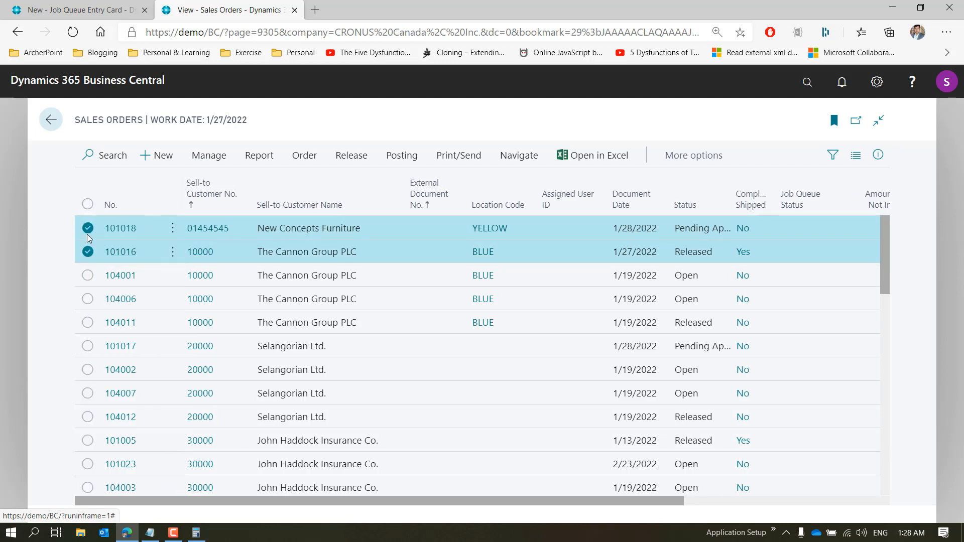
left_click(86, 234)
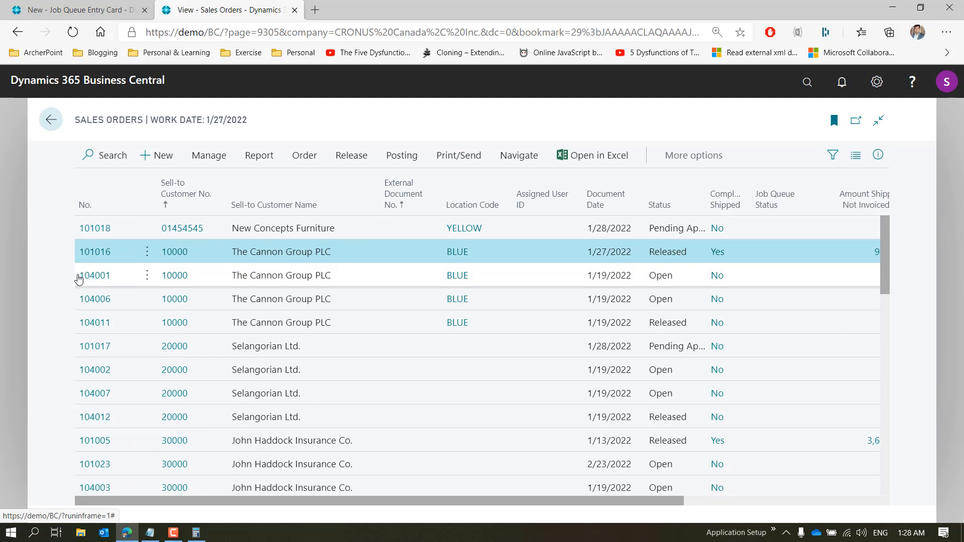
left_click(79, 279)
left_click(88, 300)
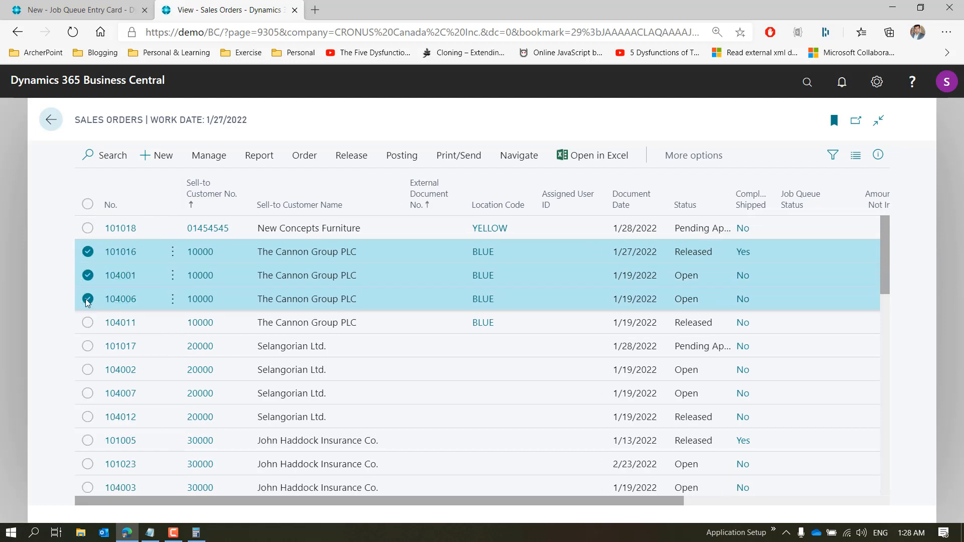
left_click(88, 323)
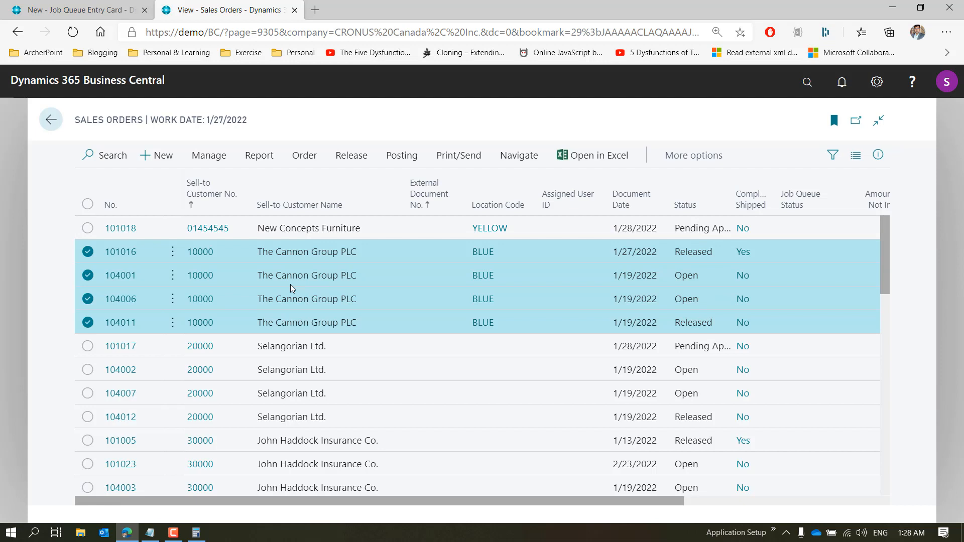
Return to the job queue entry, turn on Invoice in the batch posting options, and confirm the request page
left_click(90, 6)
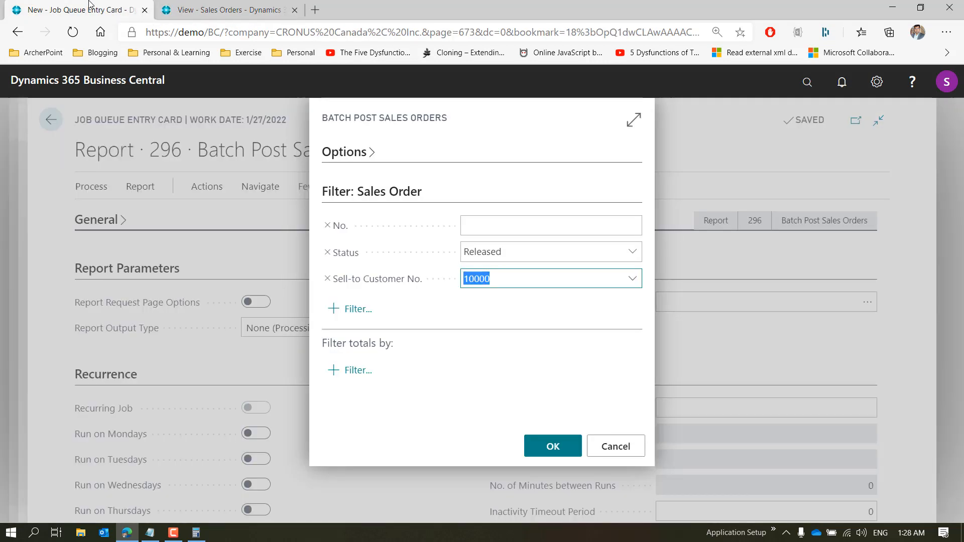
left_click(368, 153)
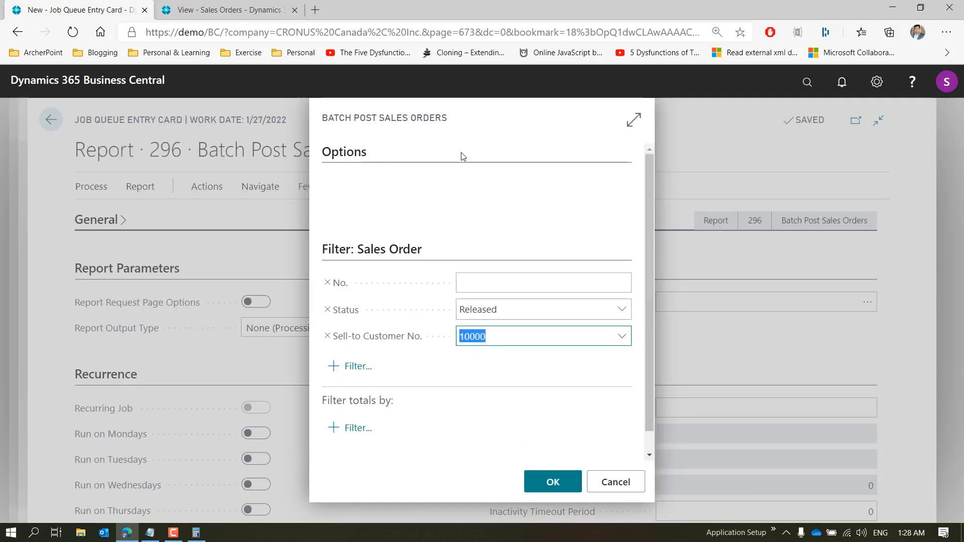
left_click(478, 212)
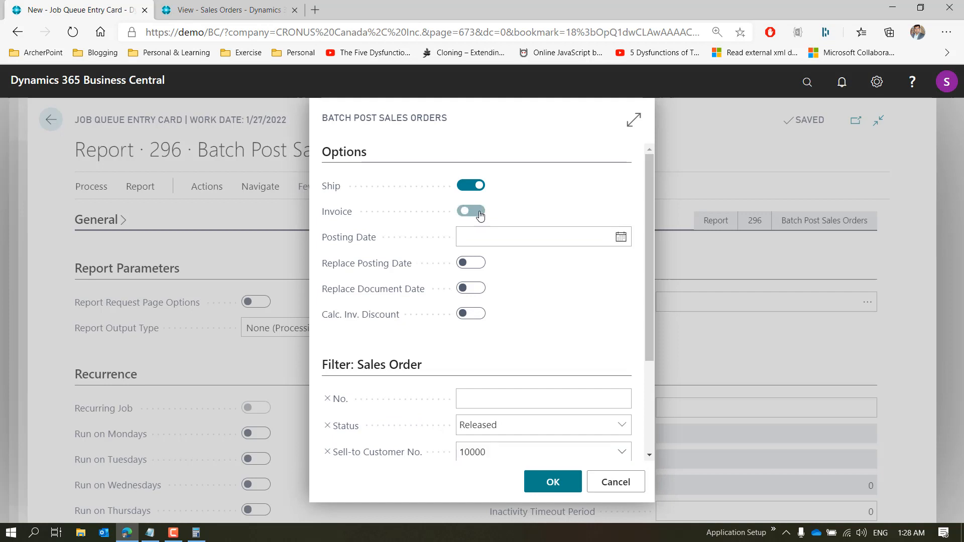
left_click(344, 154)
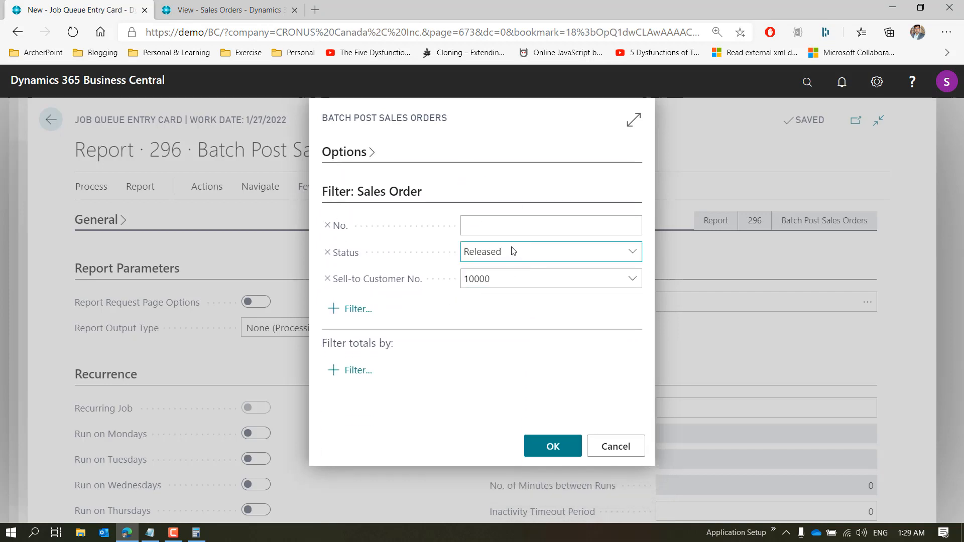
left_click(542, 447)
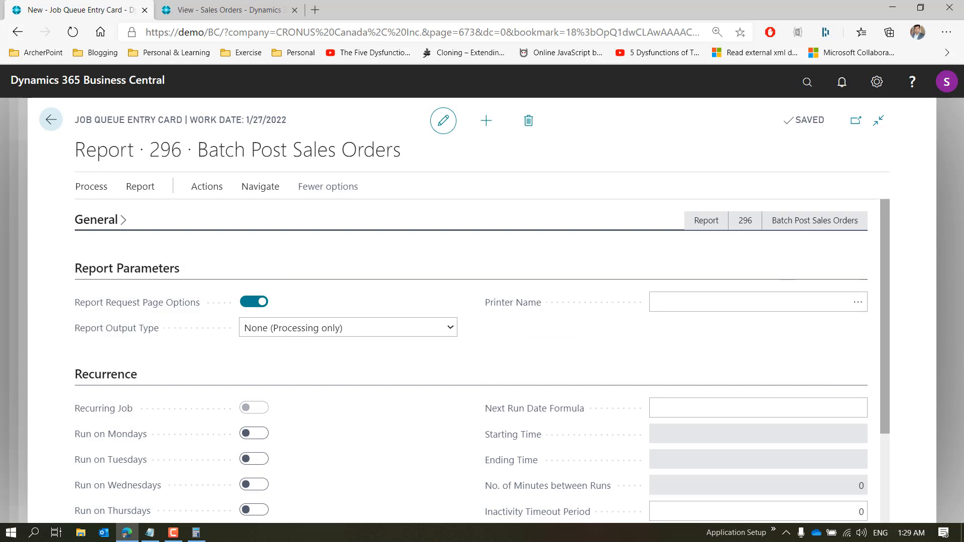
Set the job queue entry to run every day, from Mondays through Sundays
scroll(886, 309, "down", 3)
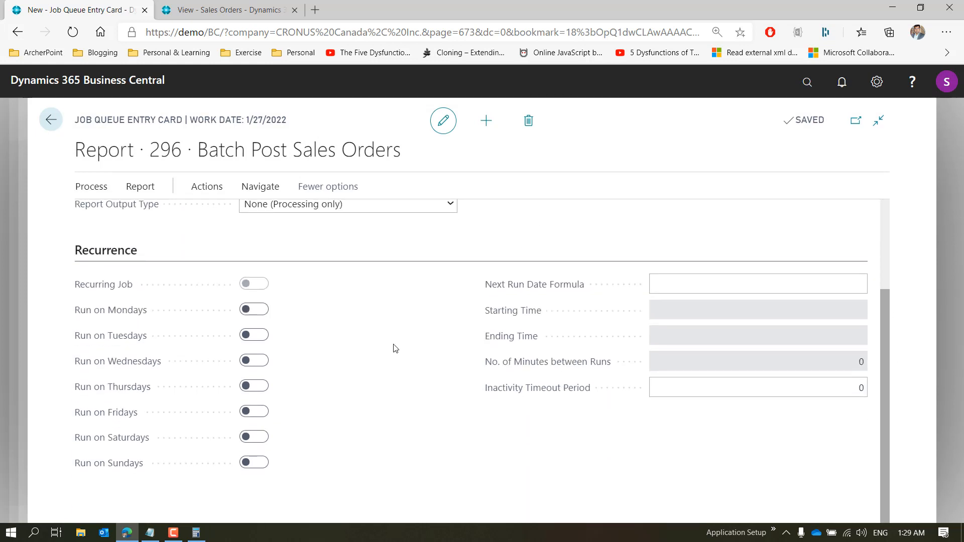
left_click(267, 311)
left_click(260, 337)
left_click(263, 360)
left_click(261, 386)
left_click(260, 411)
left_click(258, 437)
left_click(254, 462)
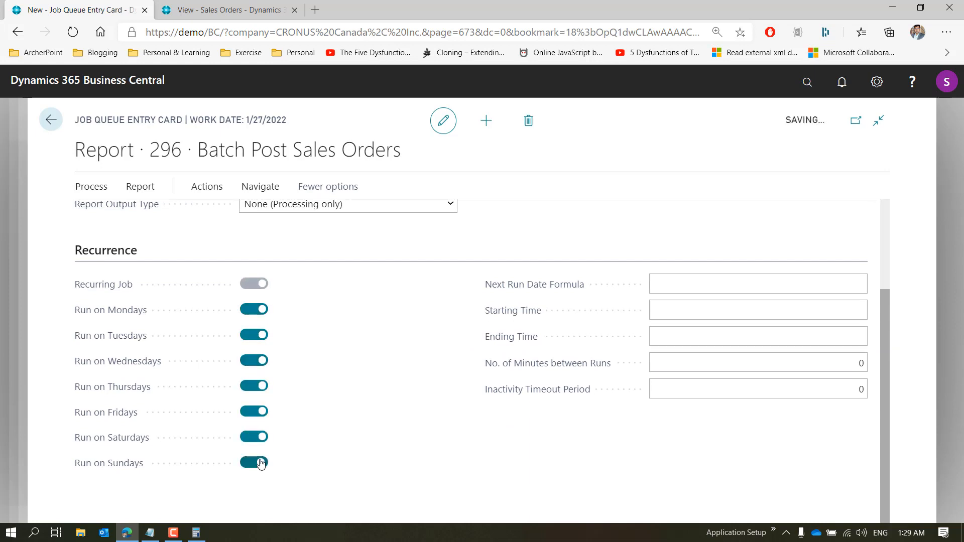
Set the No. of Minutes between Runs to 1440
left_click(760, 360)
left_click_drag(760, 360, 925, 363)
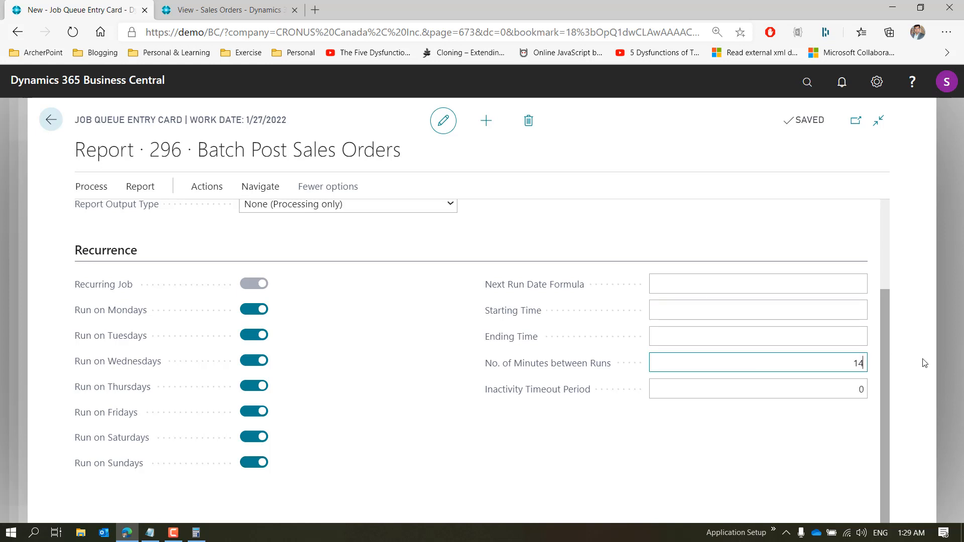
key("Tab")
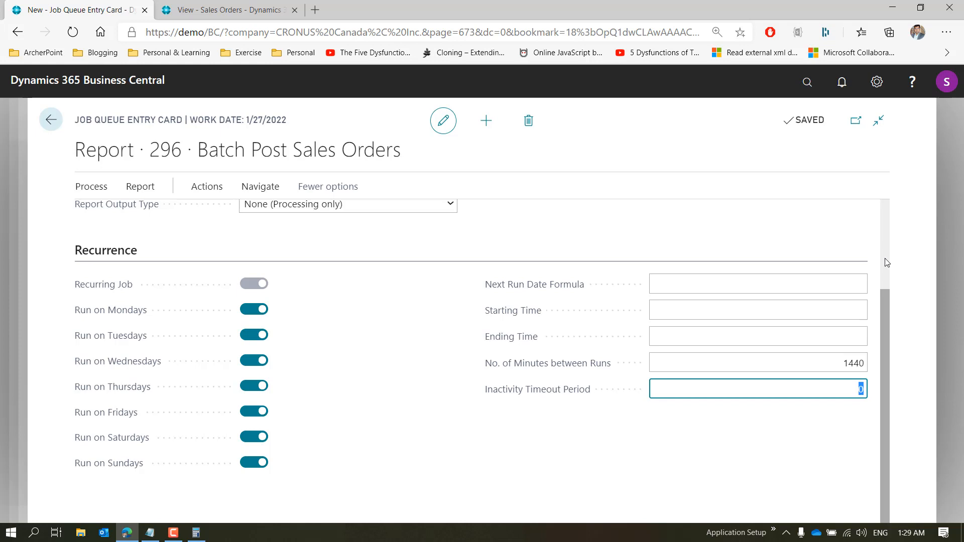
Set the entry's Earliest Start Date/Time to 7/16/2020 1:30 AM and set its status to Ready
left_click(884, 258)
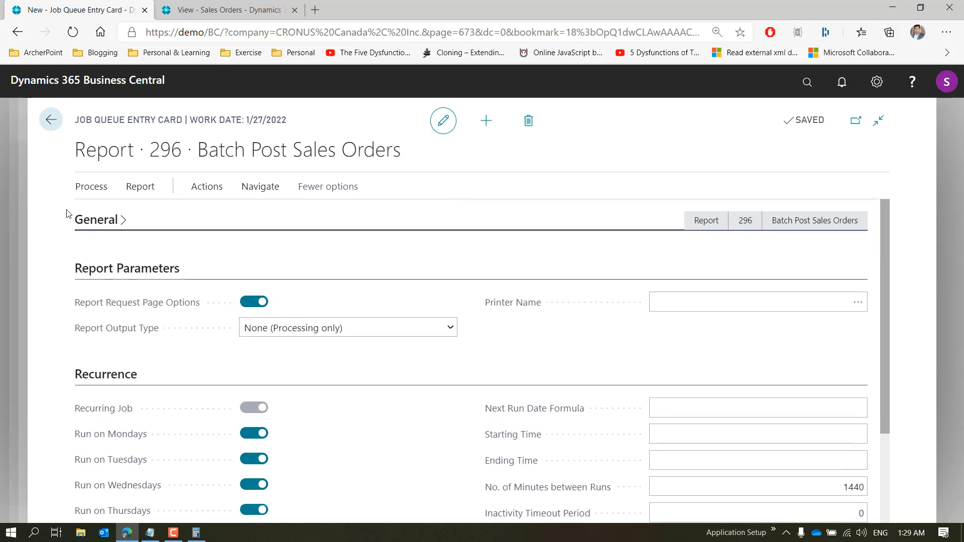
left_click(95, 220)
left_click_drag(745, 305, 654, 306)
key("ctrl+c")
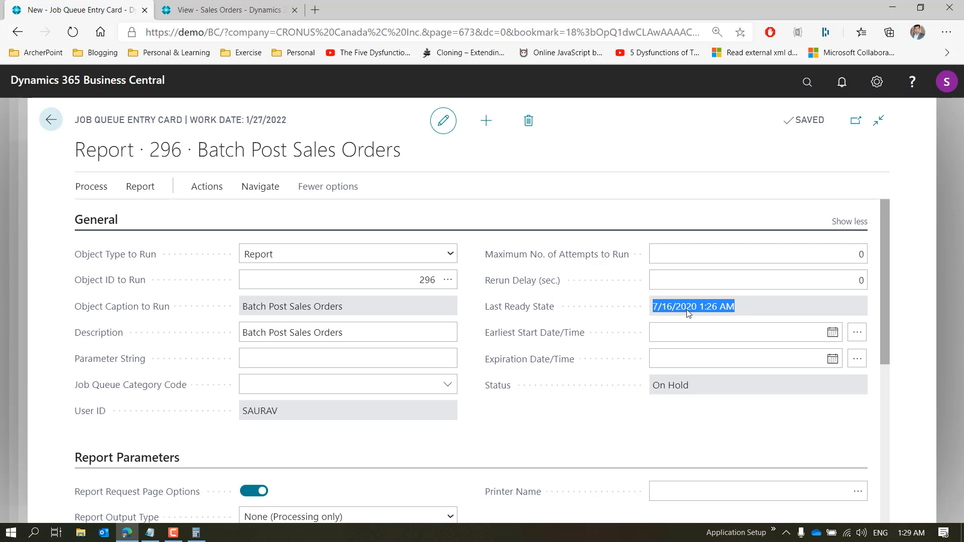
key("Tab")
key("ctrl+v")
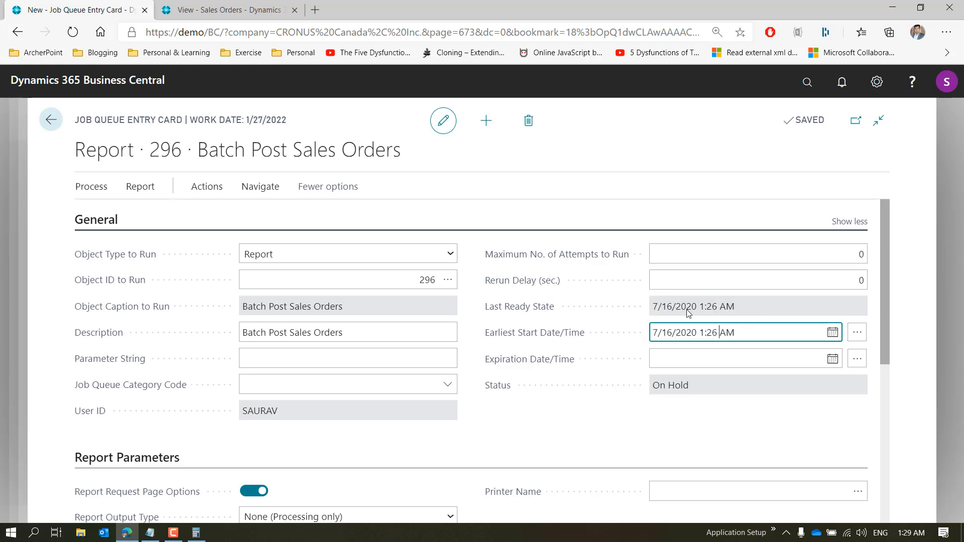
type("30")
key("Tab")
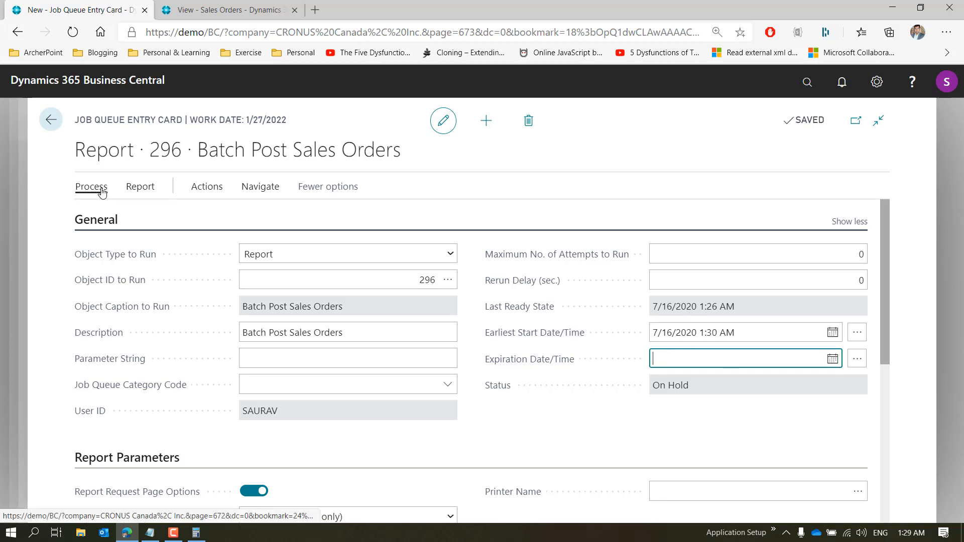
left_click(102, 193)
left_click(139, 213)
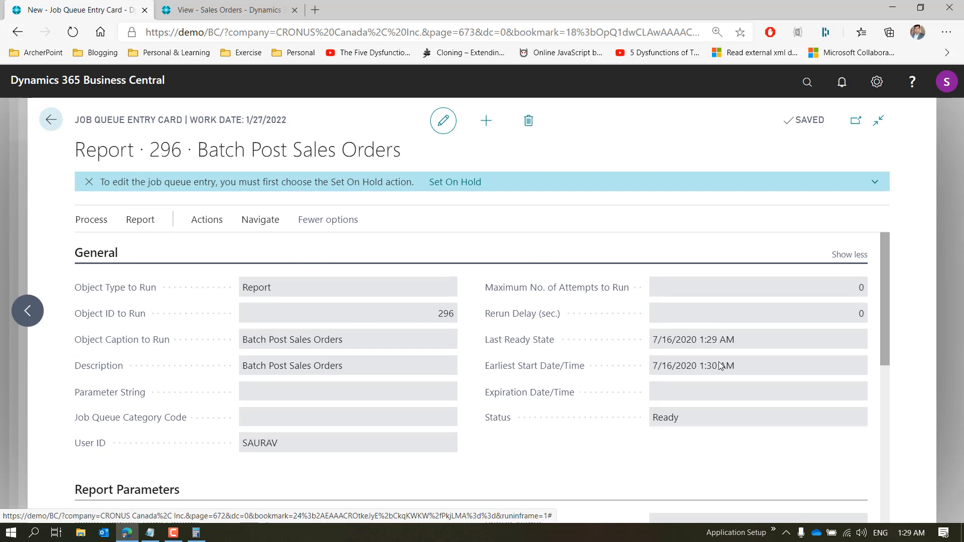
Check the customer's sales orders, then open the log entries of the Batch Post Sales Orders job queue entry
left_click(197, 4)
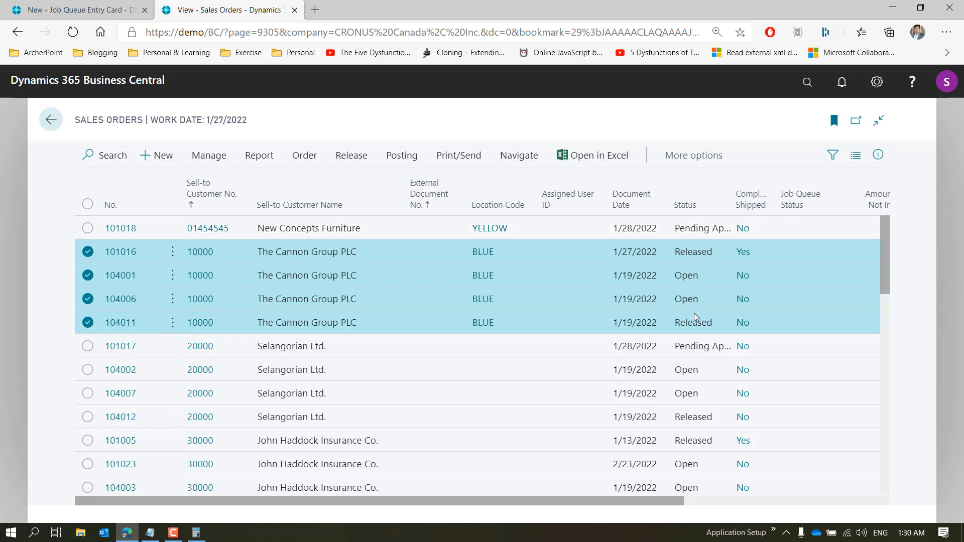
left_click(16, 7)
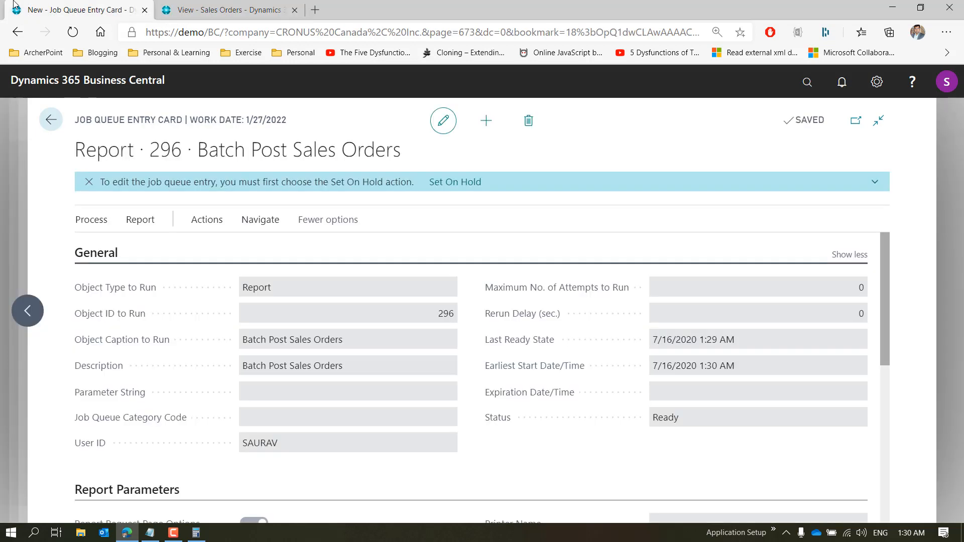
left_click(259, 225)
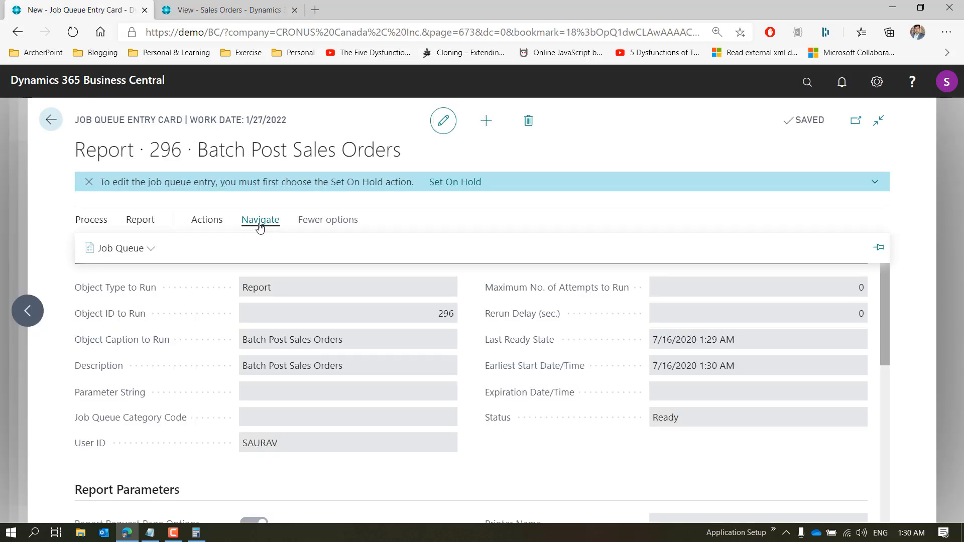
left_click(129, 253)
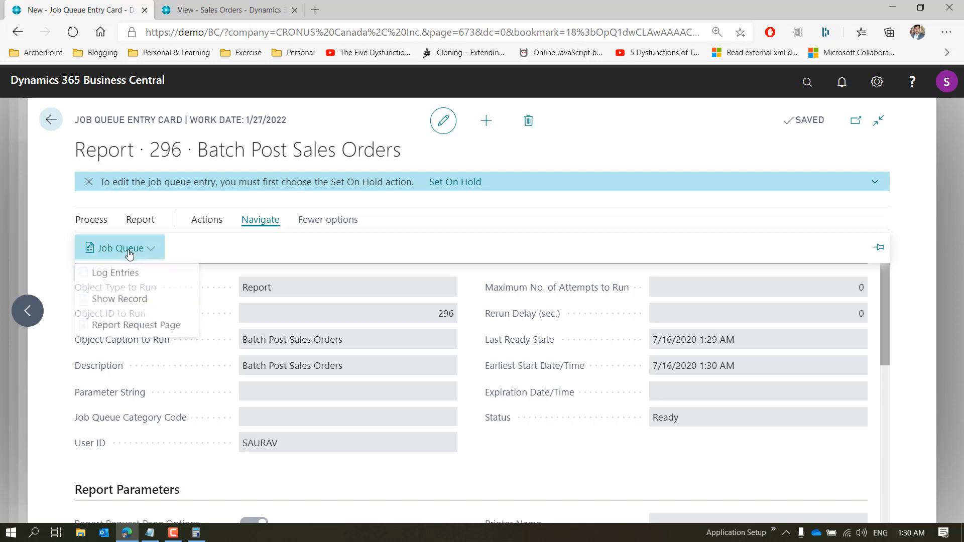
left_click(127, 273)
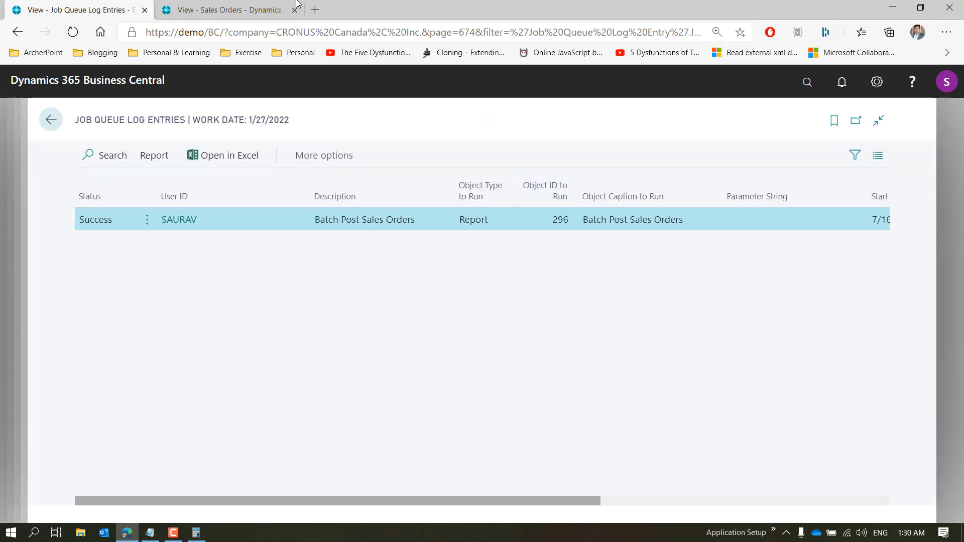
Reload the Sales Orders list to check which of the customer's orders the job posted
left_click(259, 8)
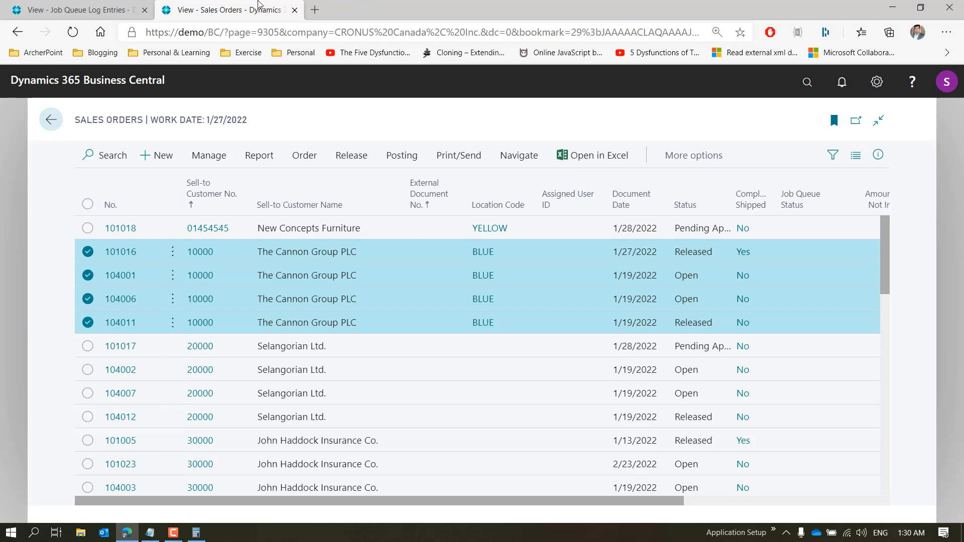
left_click(295, 34)
key("Return")
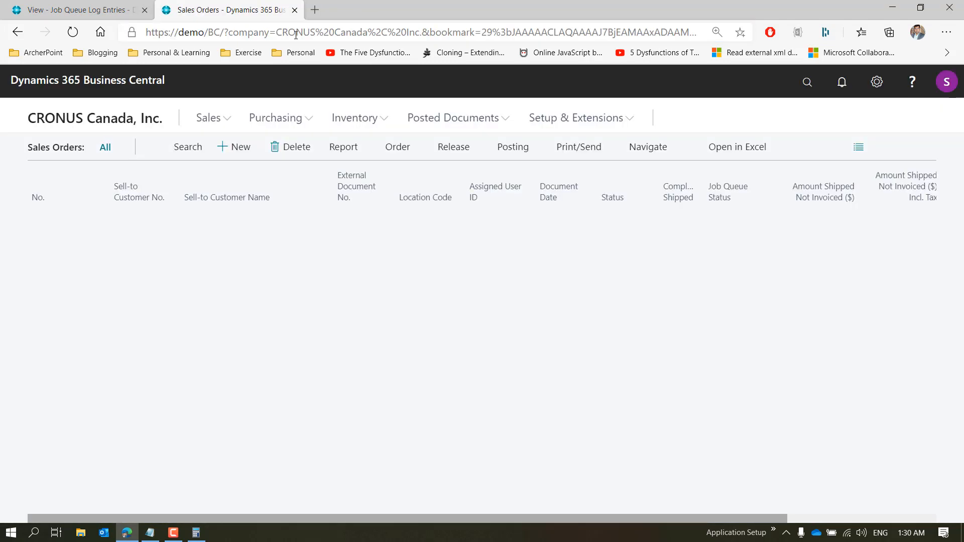
left_click(133, 198)
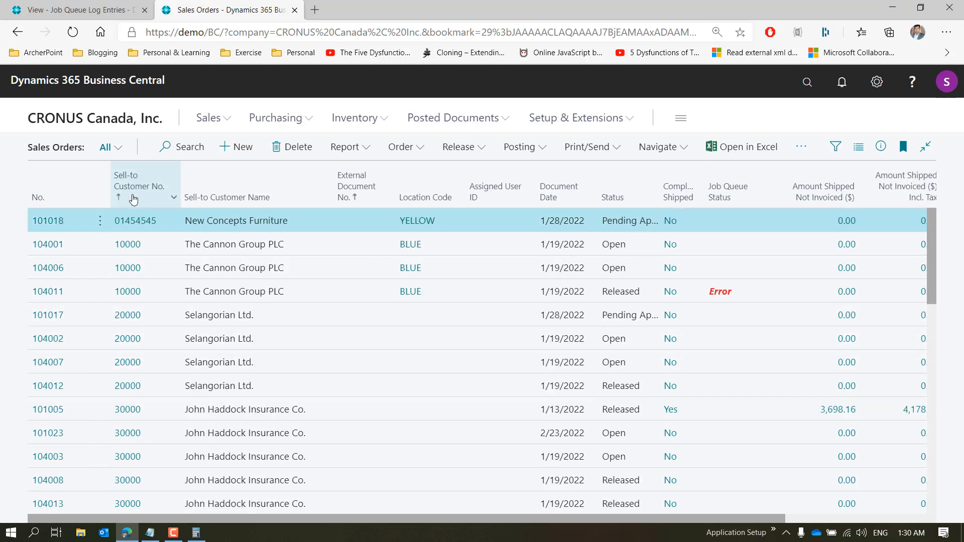
Select The Cannon Group PLC's remaining sales orders 104001, 104006 and 104011 together in the list
left_click(40, 245)
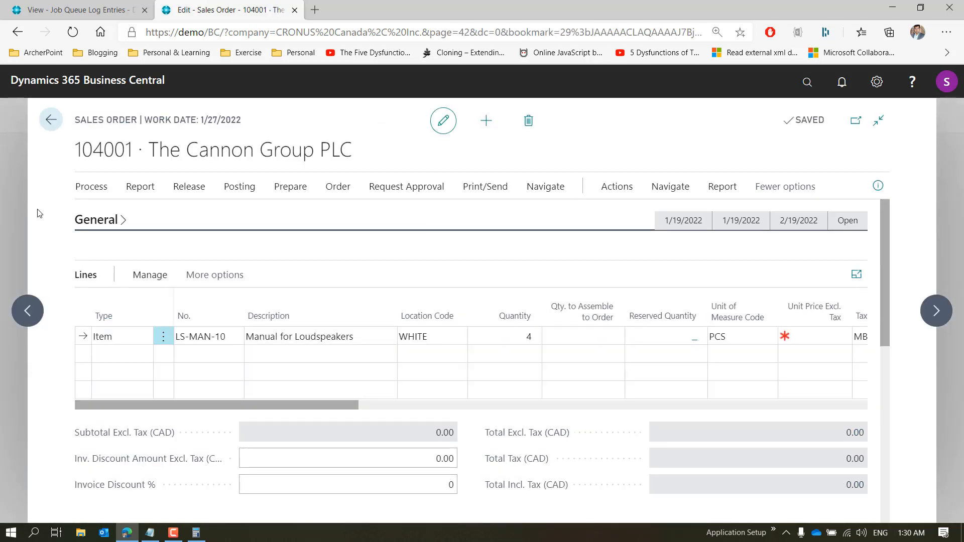
key("Escape")
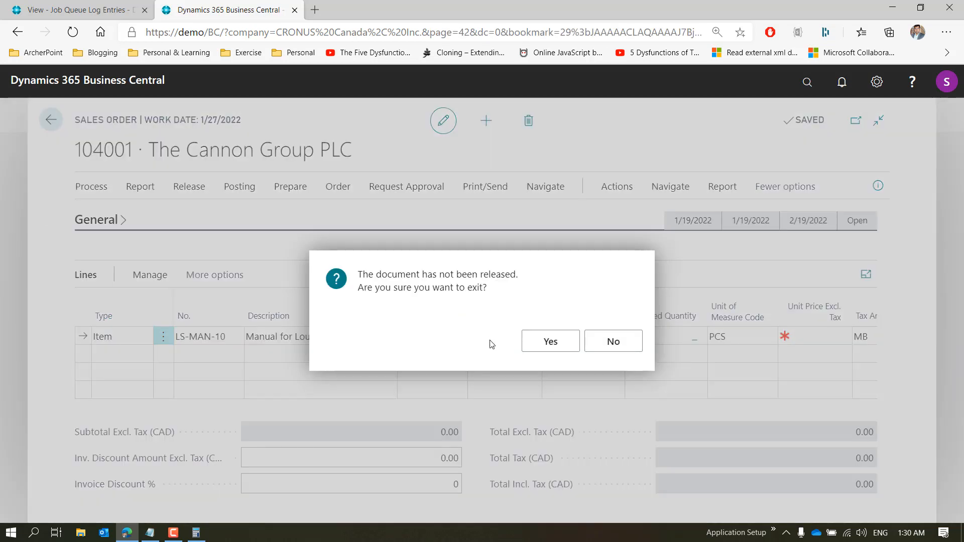
key("Return")
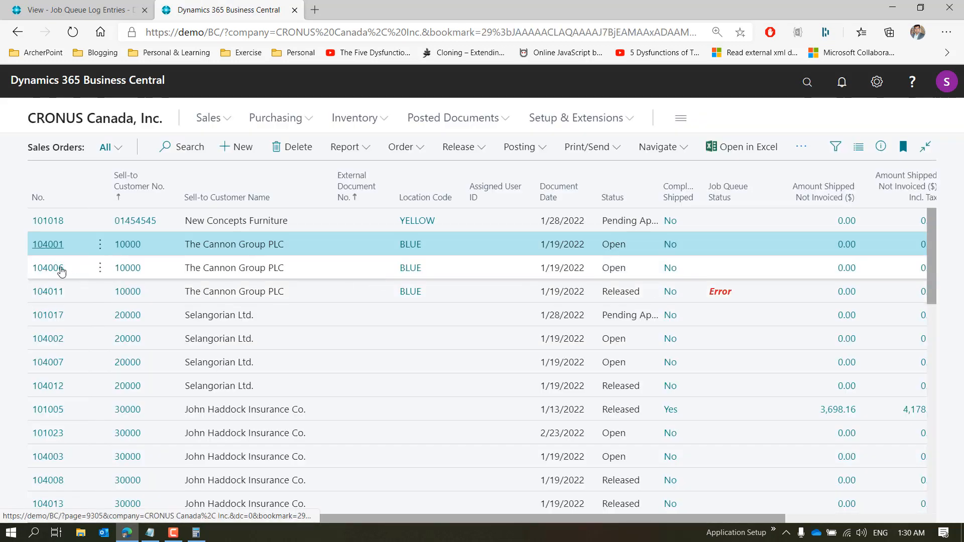
left_click(29, 270, "ctrl")
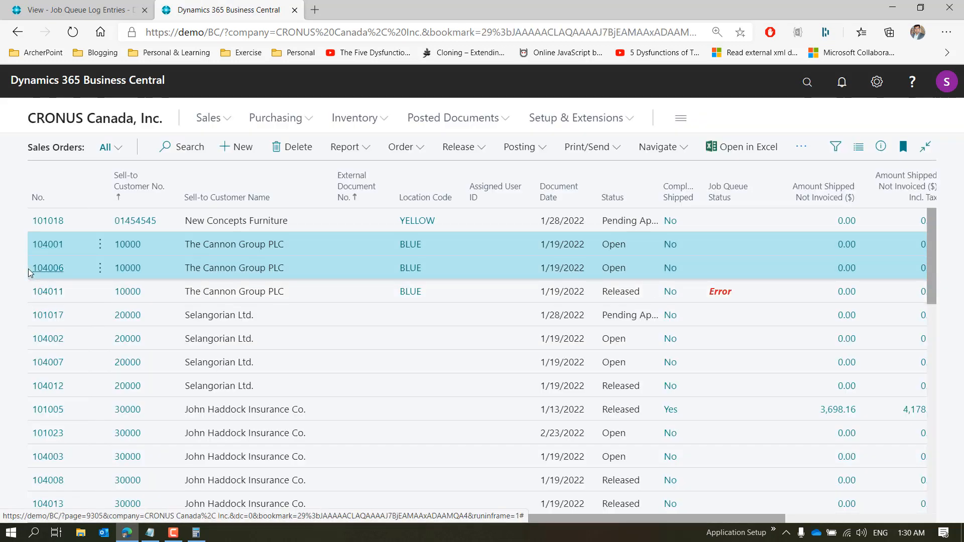
left_click(42, 293)
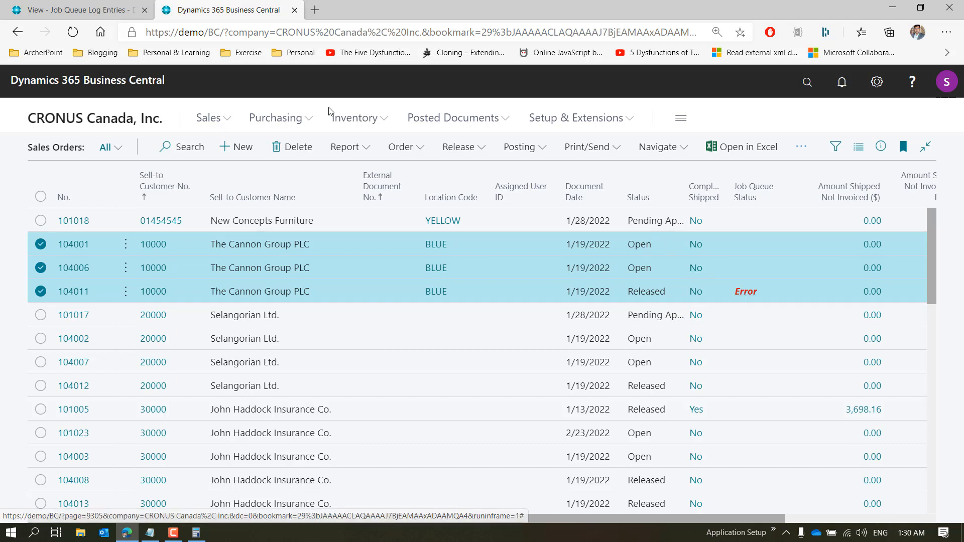
Recheck the batch posting run's log entry and return to the job queue entry card
left_click(91, 6)
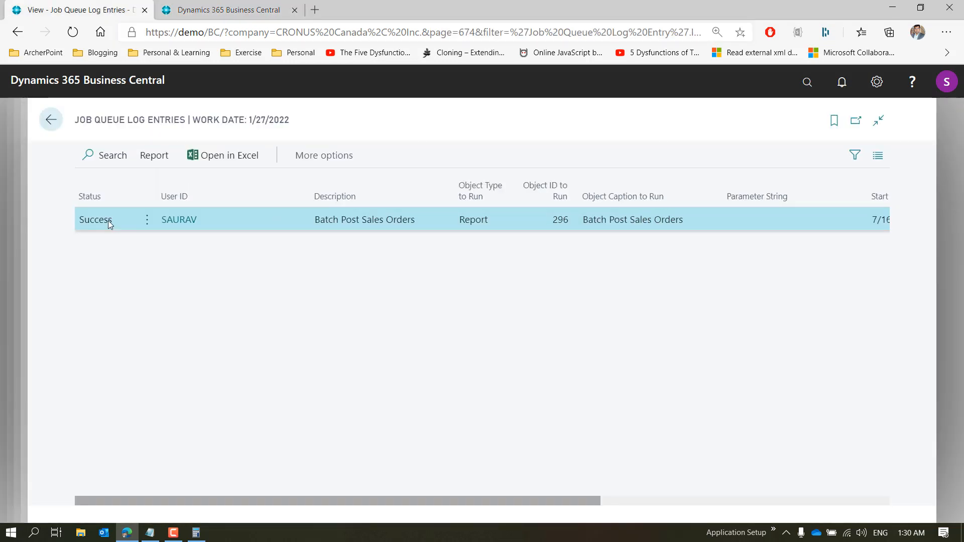
left_click(50, 121)
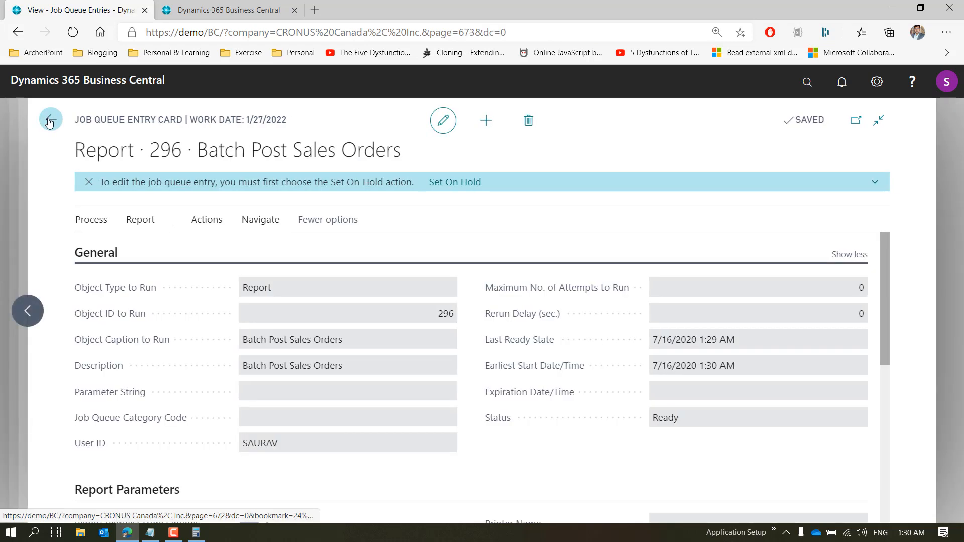
Show the job queue error details for sales order 104011 and dismiss the message
key("ctrl+Tab")
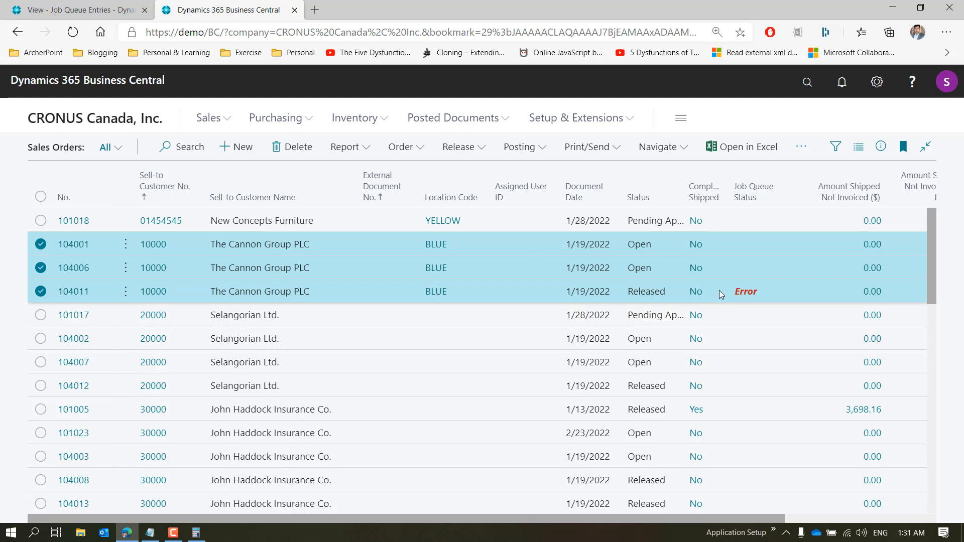
left_click(745, 293)
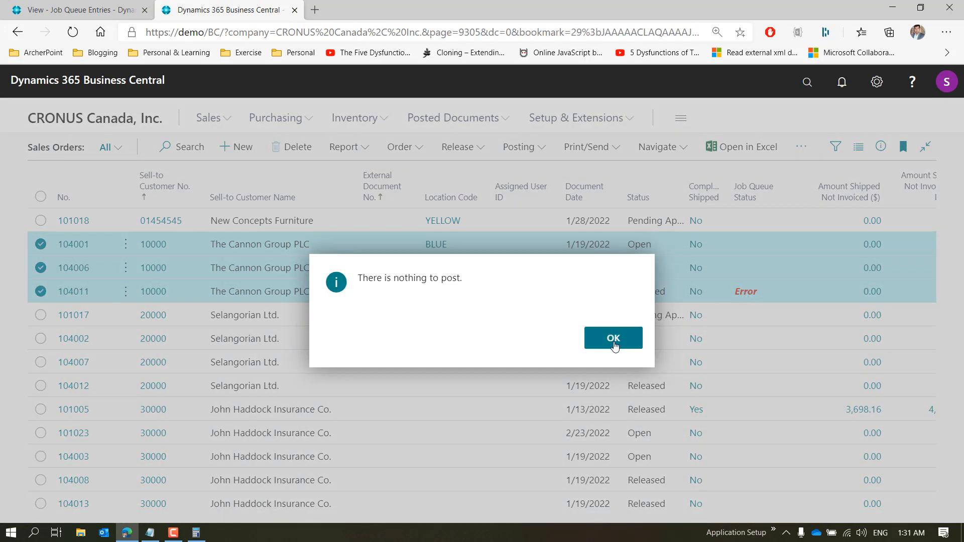
left_click(614, 346)
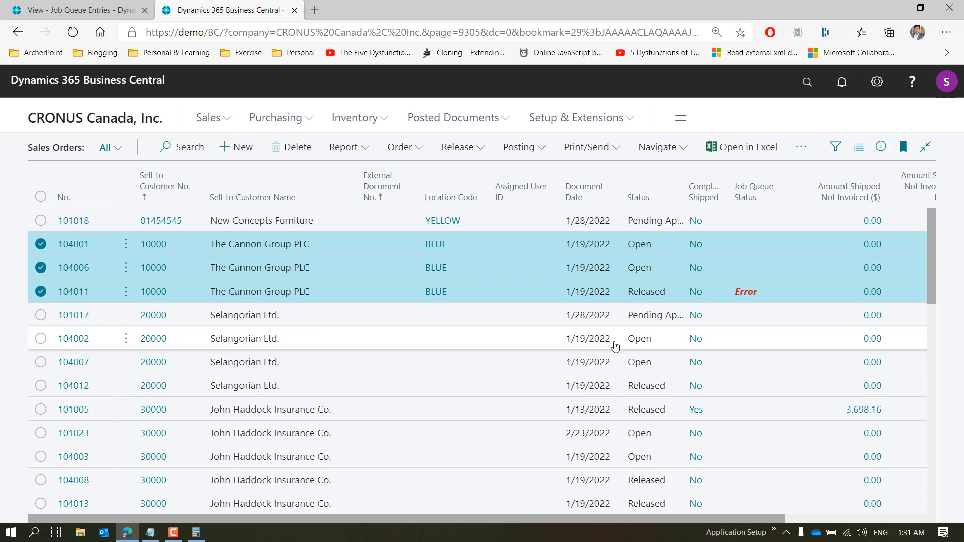
Open sales order 104011, examine its line's quantities to ship and to invoice, and return to the order list
left_click(73, 292)
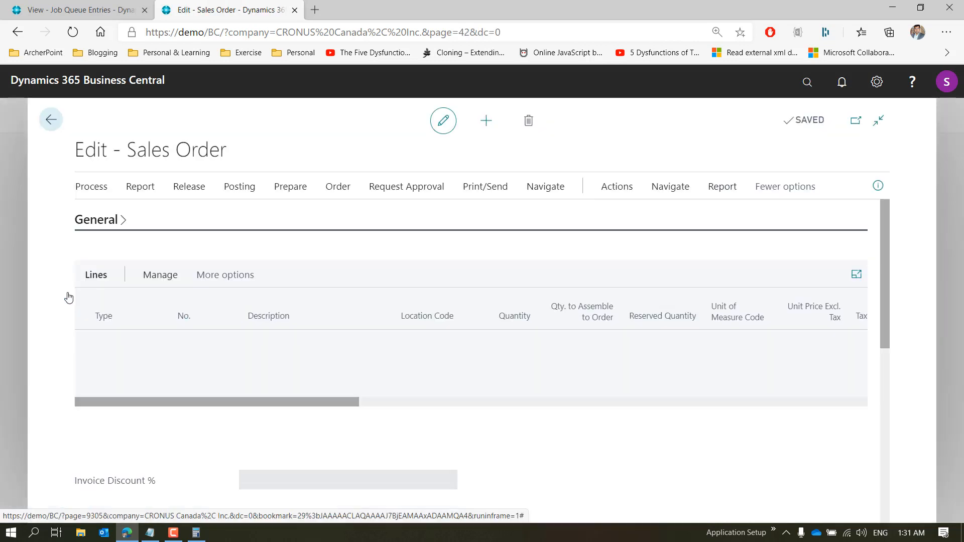
left_click_drag(229, 399, 507, 393)
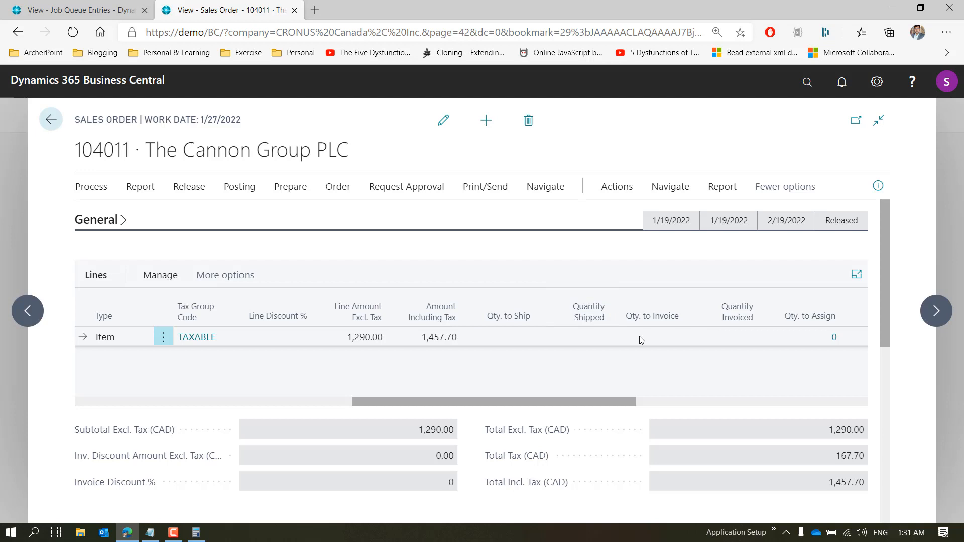
left_click(52, 123)
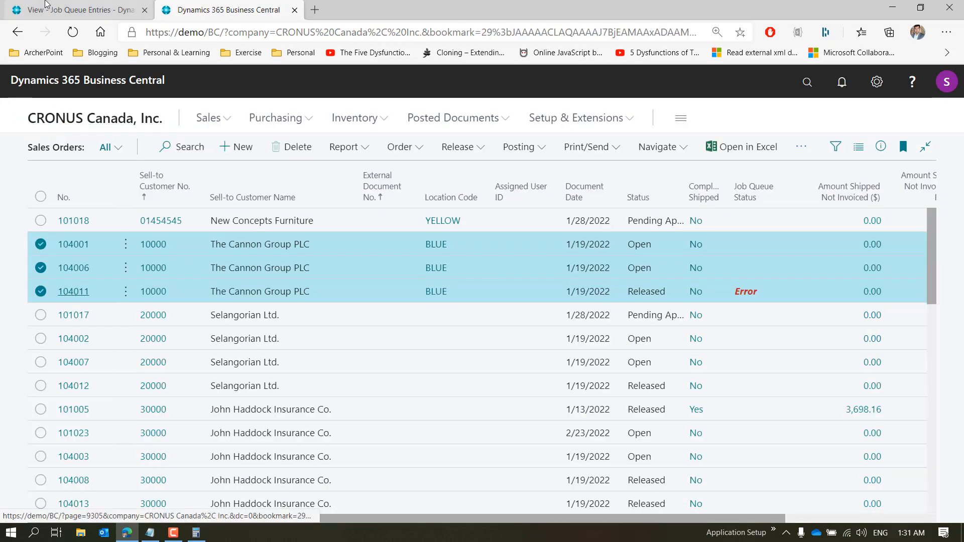
Return to the Batch Post Sales Orders job queue entry, show its error message, and dismiss the message
left_click(45, 4)
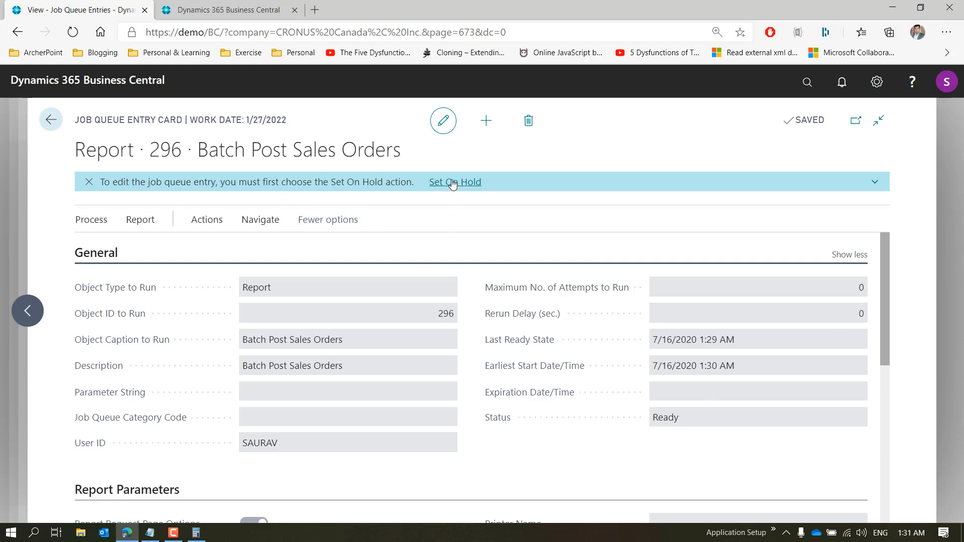
left_click(93, 221)
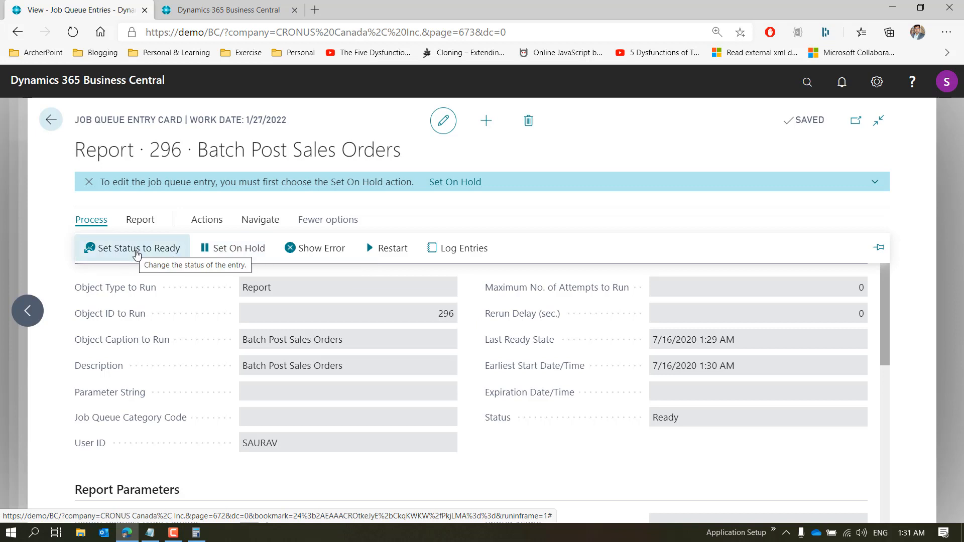
left_click(298, 252)
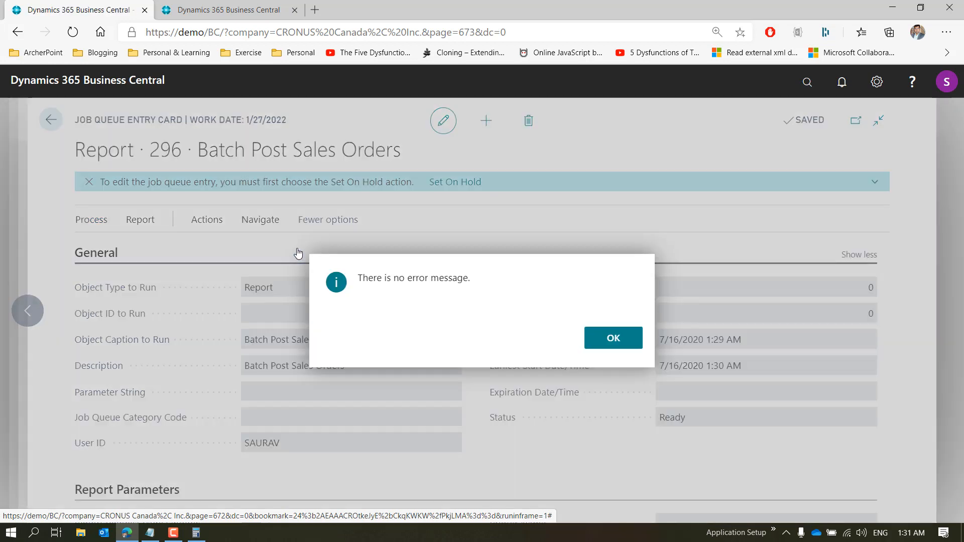
left_click(619, 334)
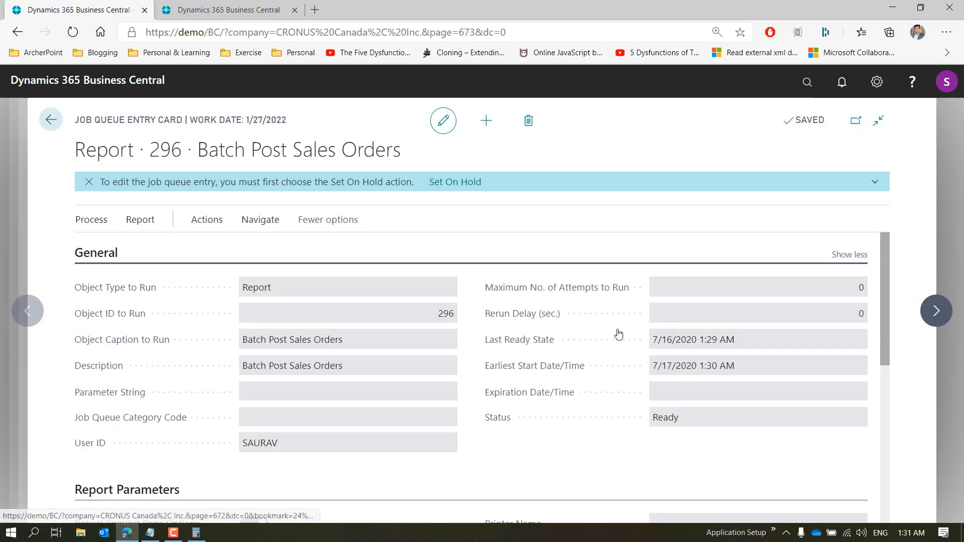
Close the job queue entry and the lists behind it to return to the home page
key("Escape")
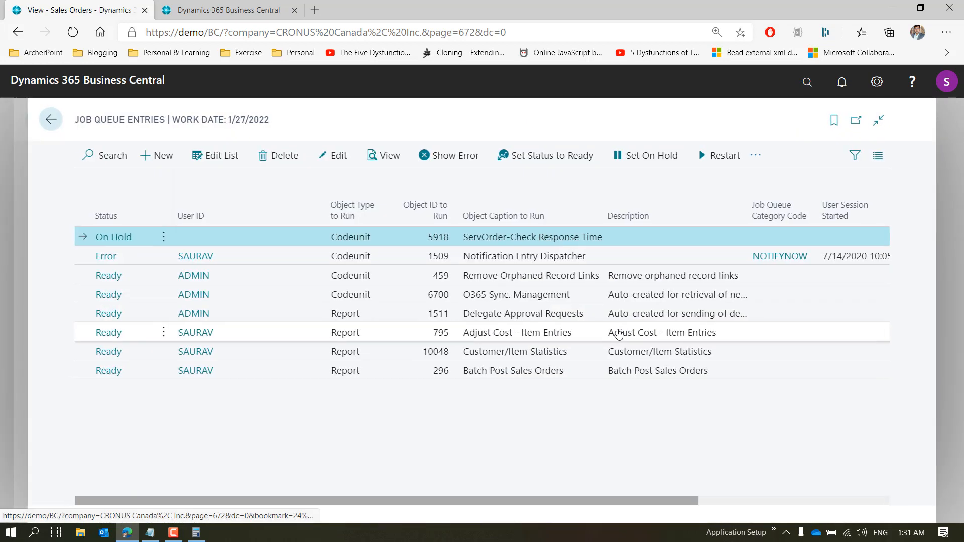
key("Escape")
key("Escape")
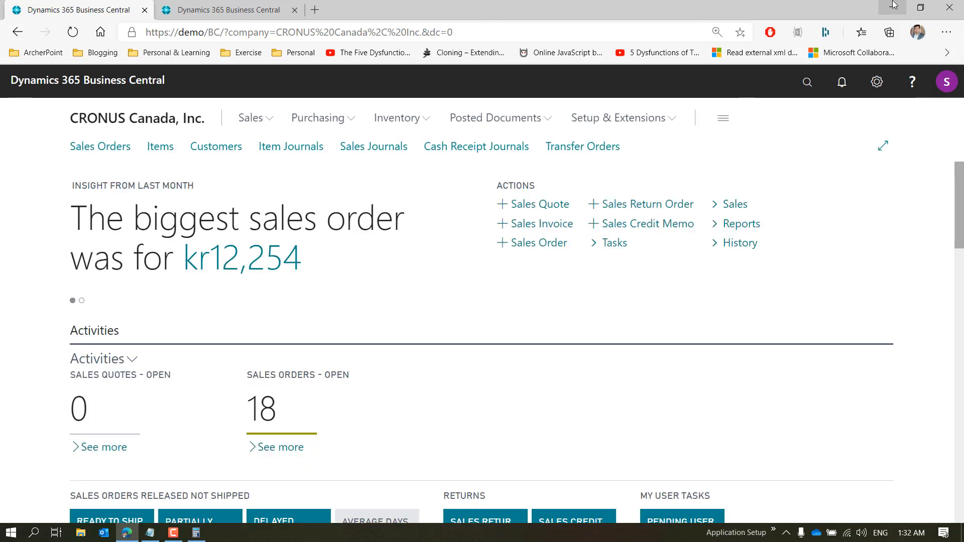
Minimize the browser and close the Calculator
left_click(893, 7)
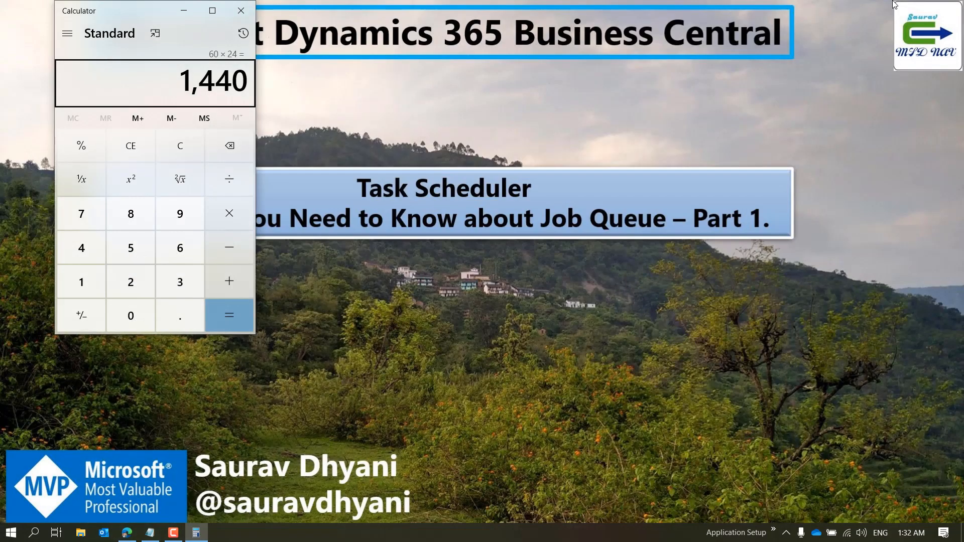
left_click(241, 10)
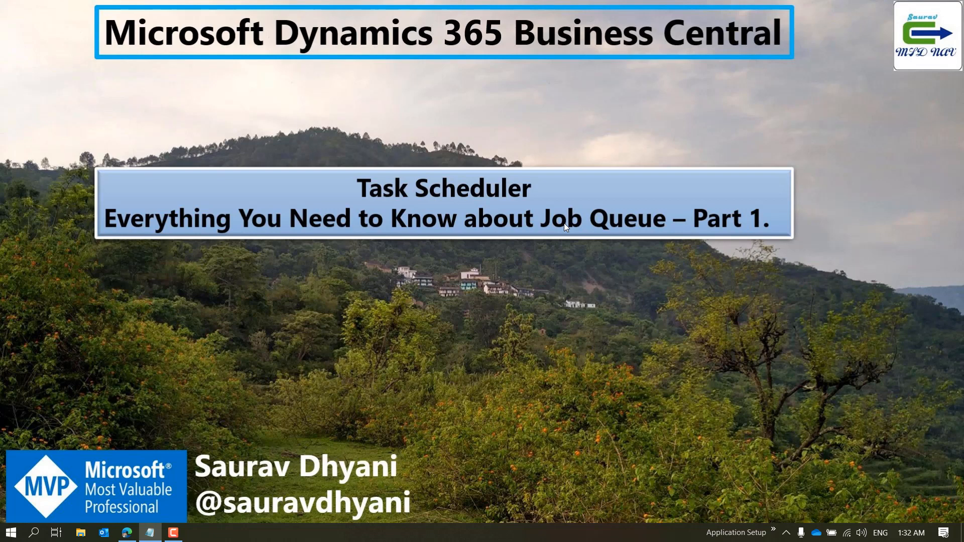